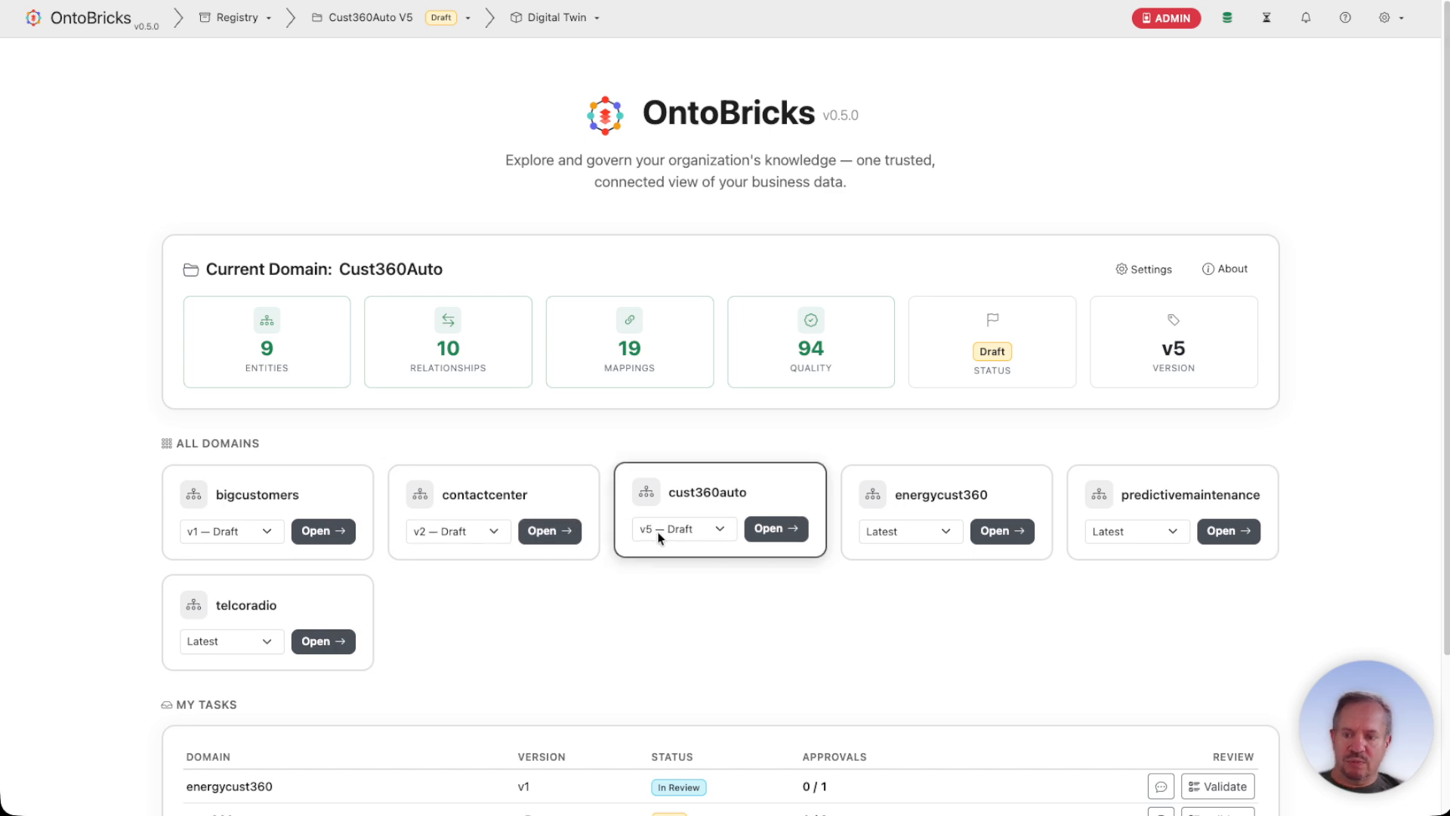
# Look over the domains and pending tasks on the home page, and open the Cust360Auto domain's Validation page
pyautogui.scroll(-2, 708, 651)
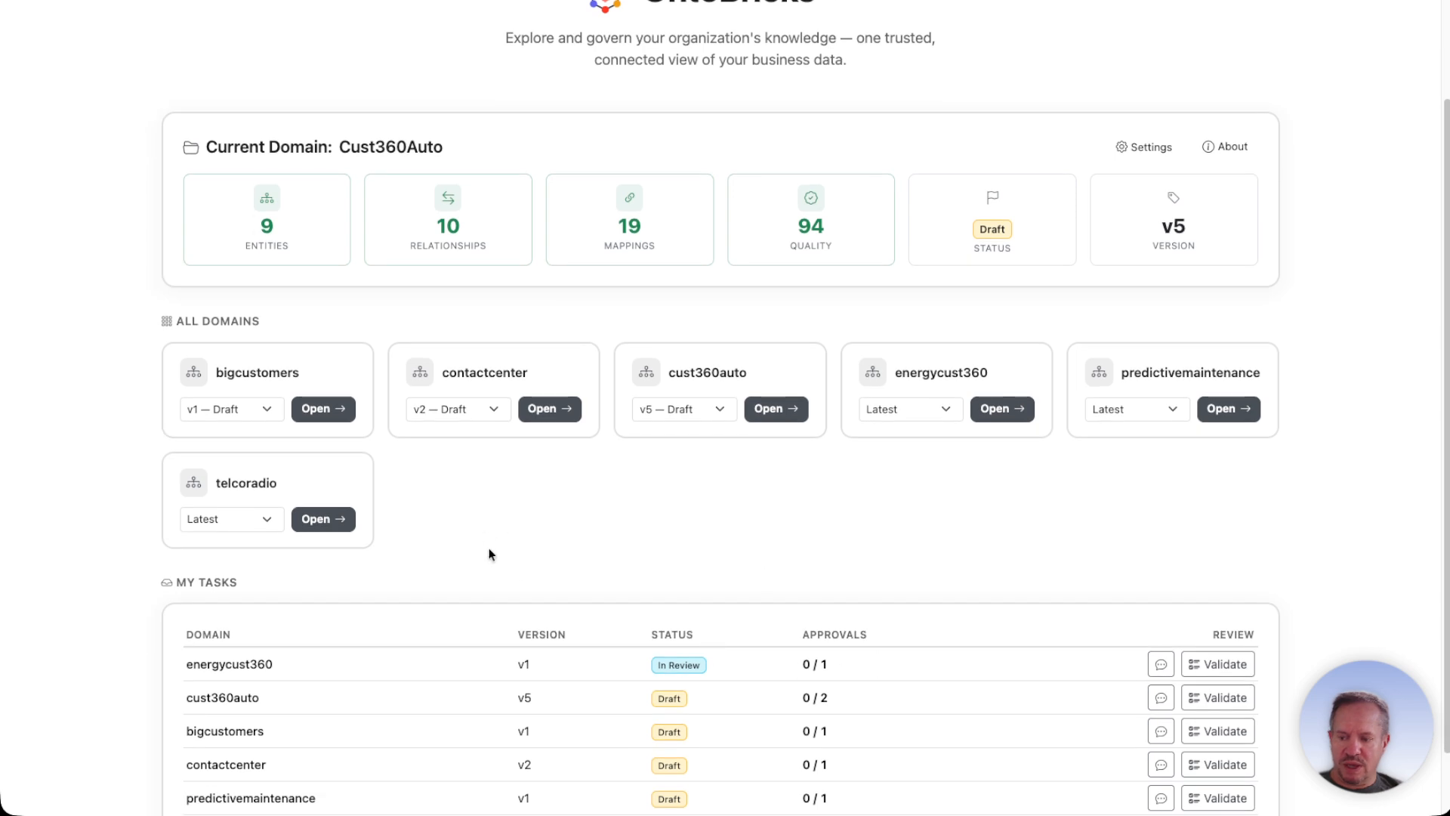
pyautogui.scroll(-1, 489, 555)
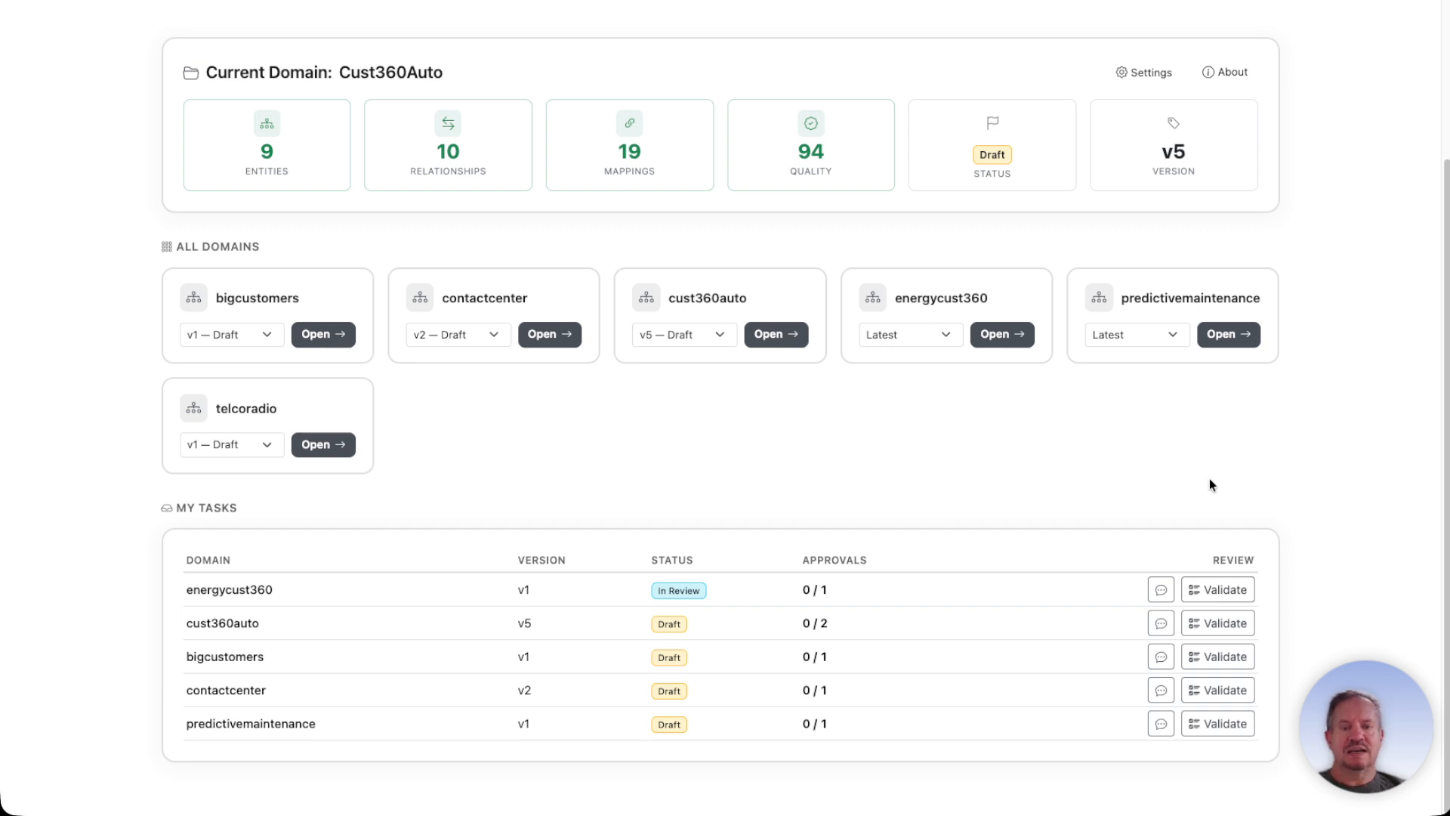
pyautogui.scroll(3, 1211, 483)
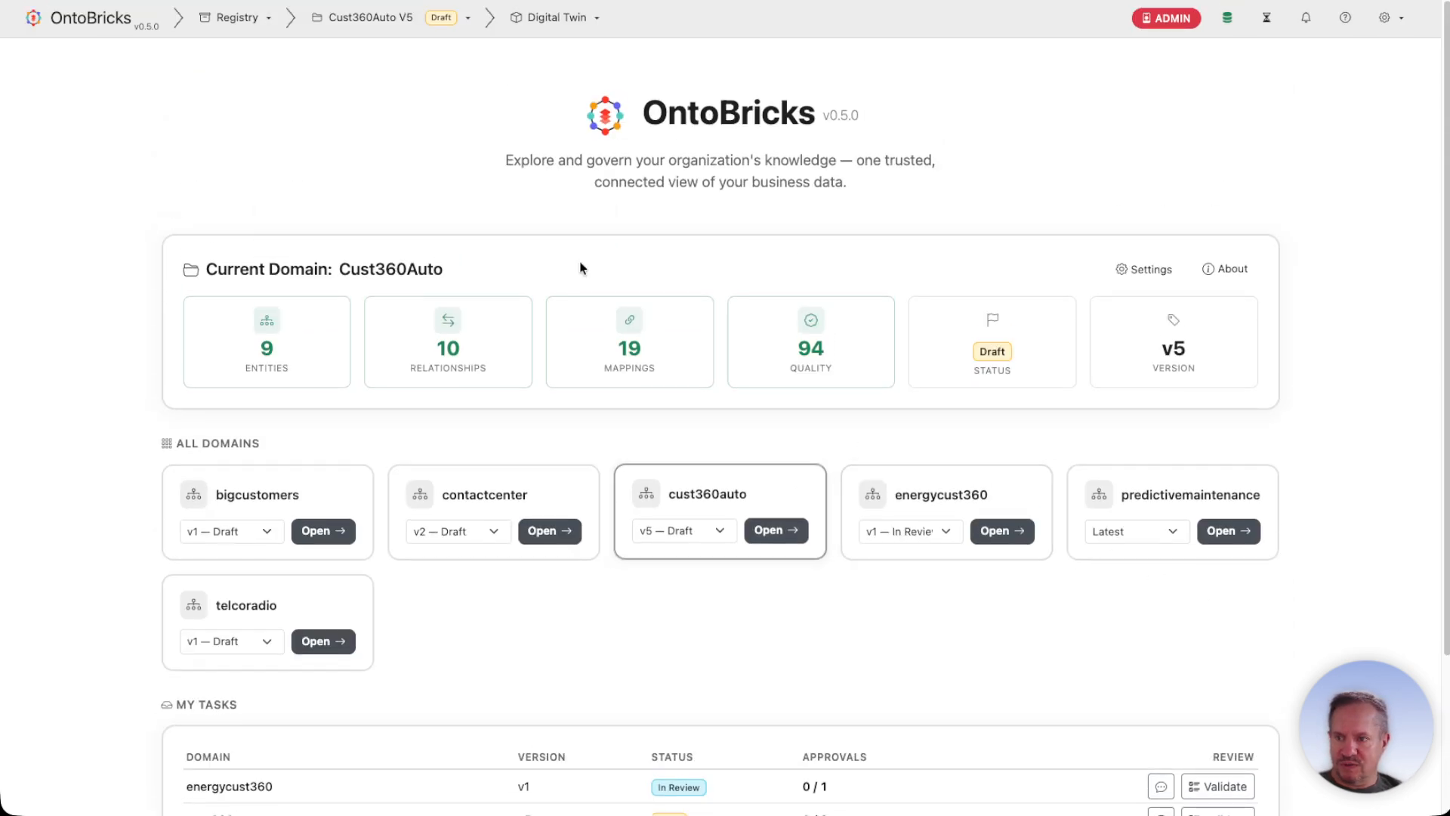
pyautogui.click(375, 20)
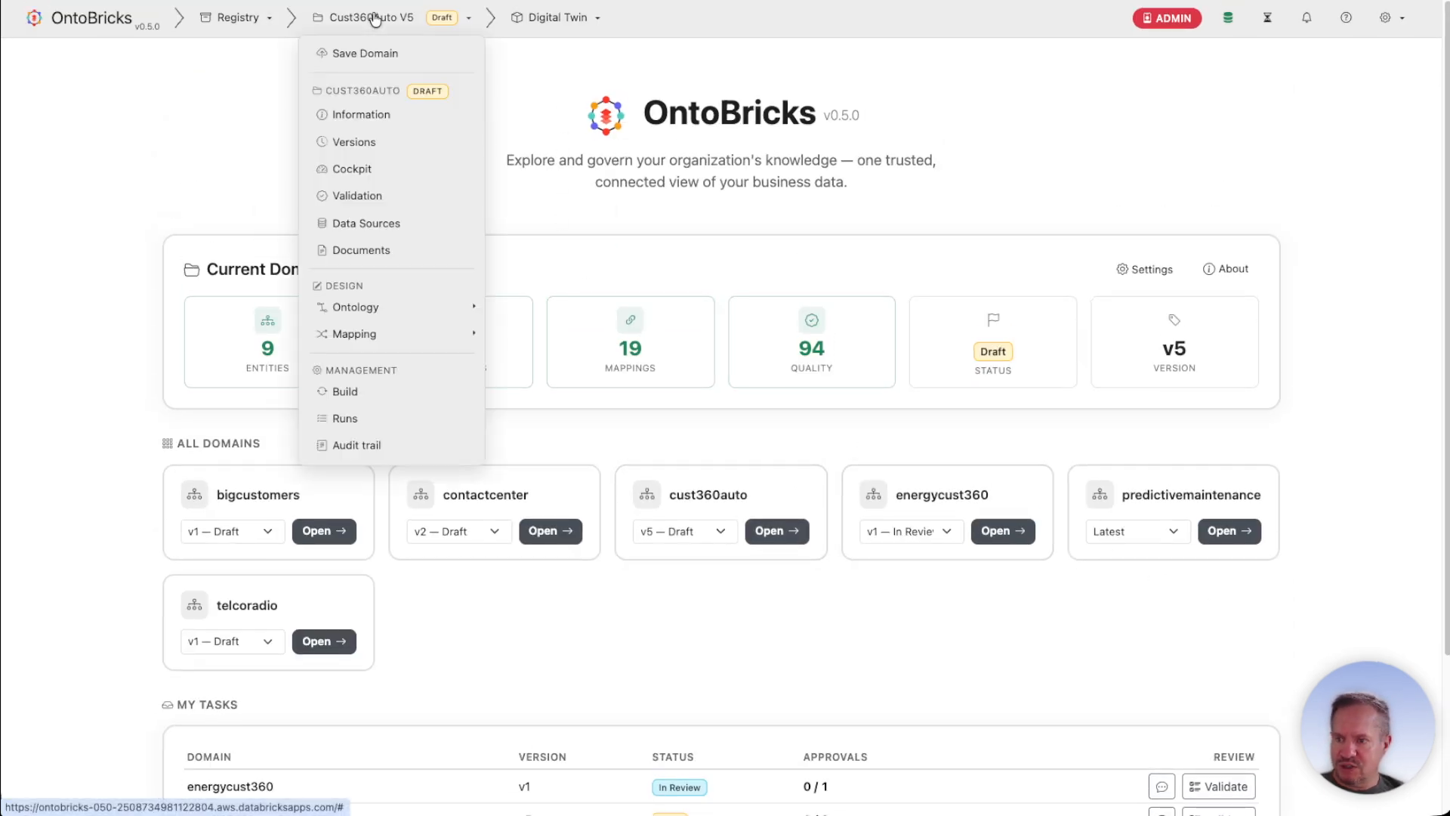
pyautogui.click(375, 196)
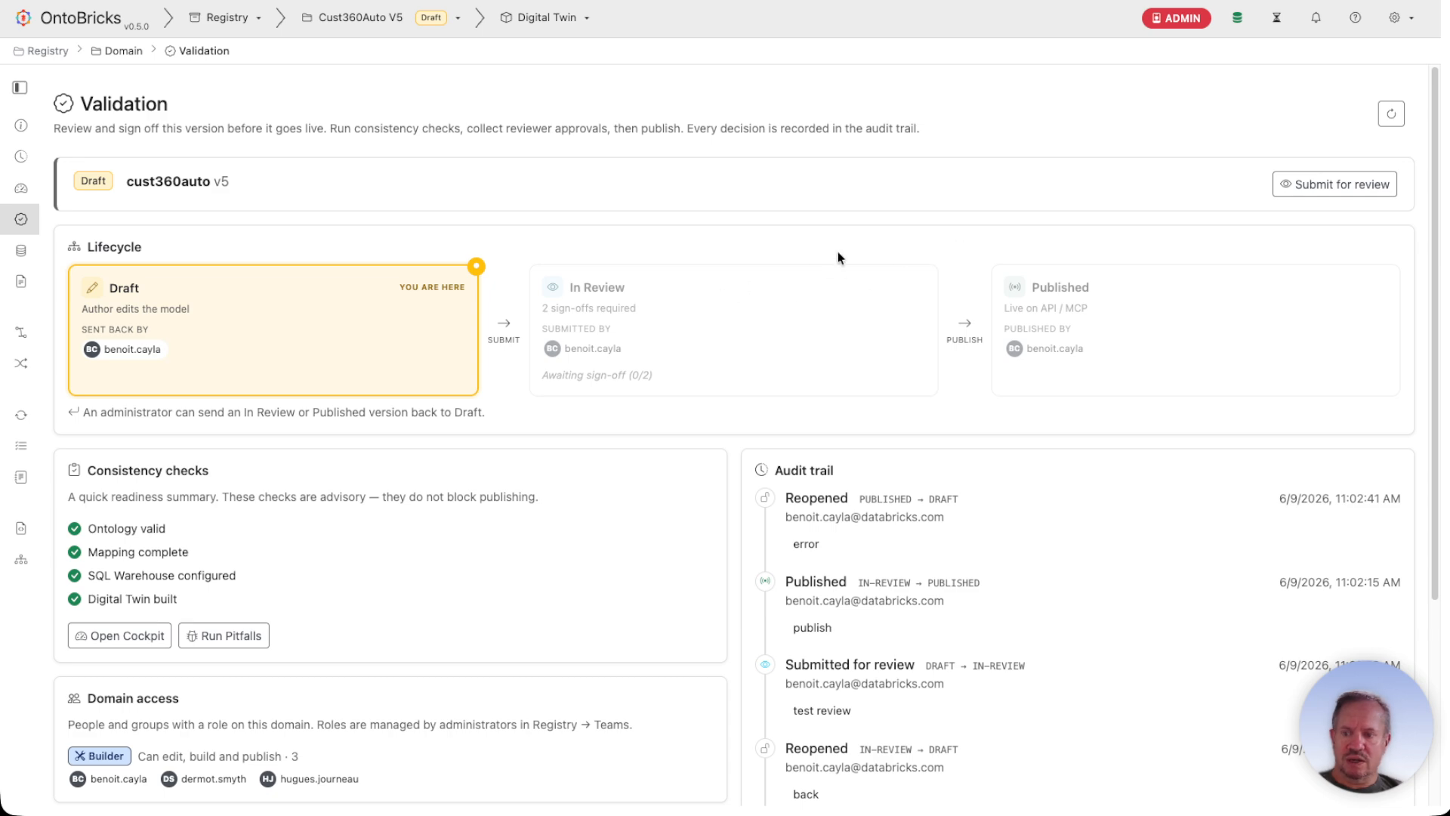
pyautogui.click(1327, 190)
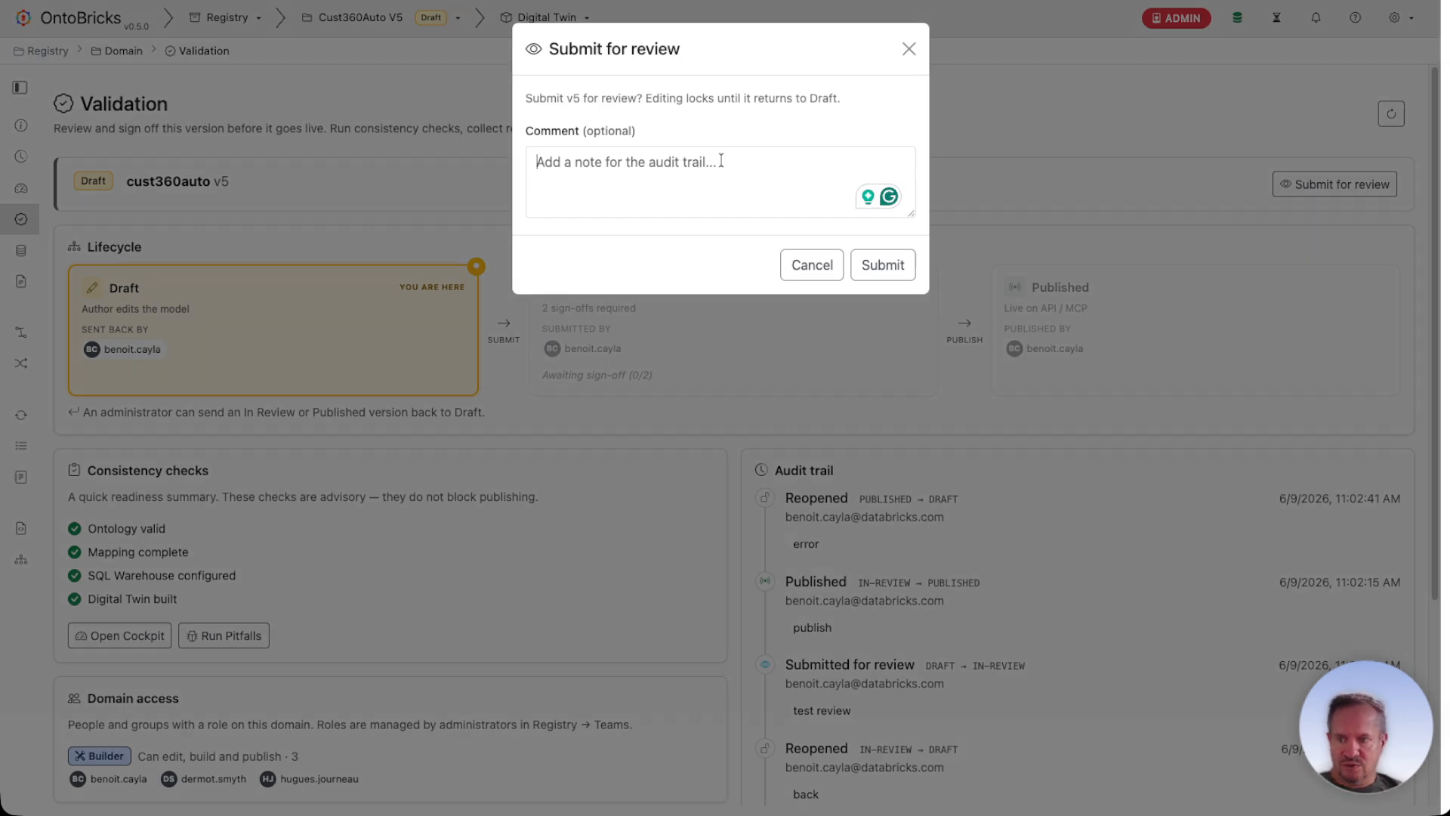
pyautogui.click(721, 161)
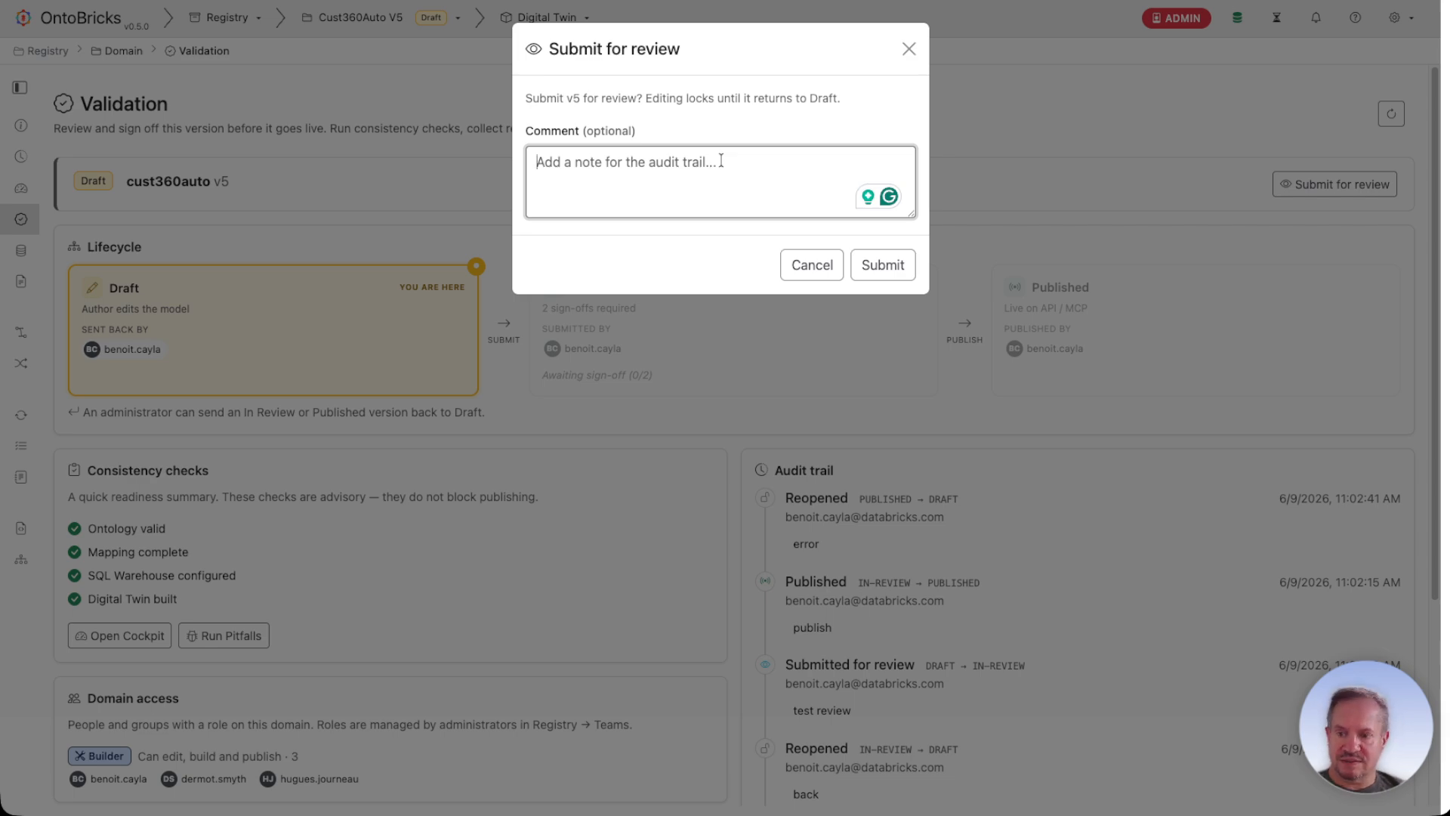
pyautogui.click(818, 269)
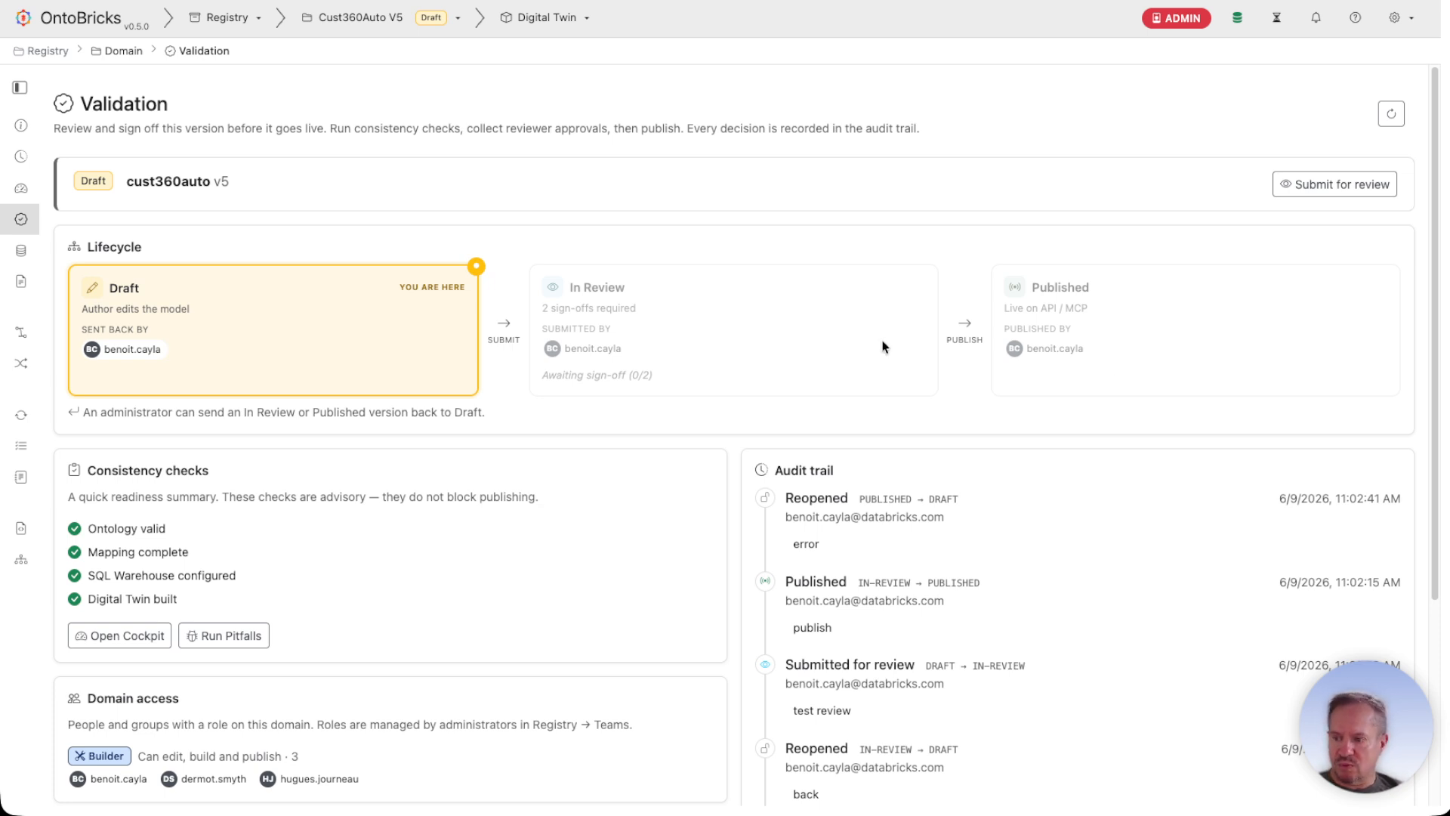
# Review the consistency checks, domain access and full audit trail for cust360auto v5 on the Validation page
pyautogui.scroll(-1, 579, 450)
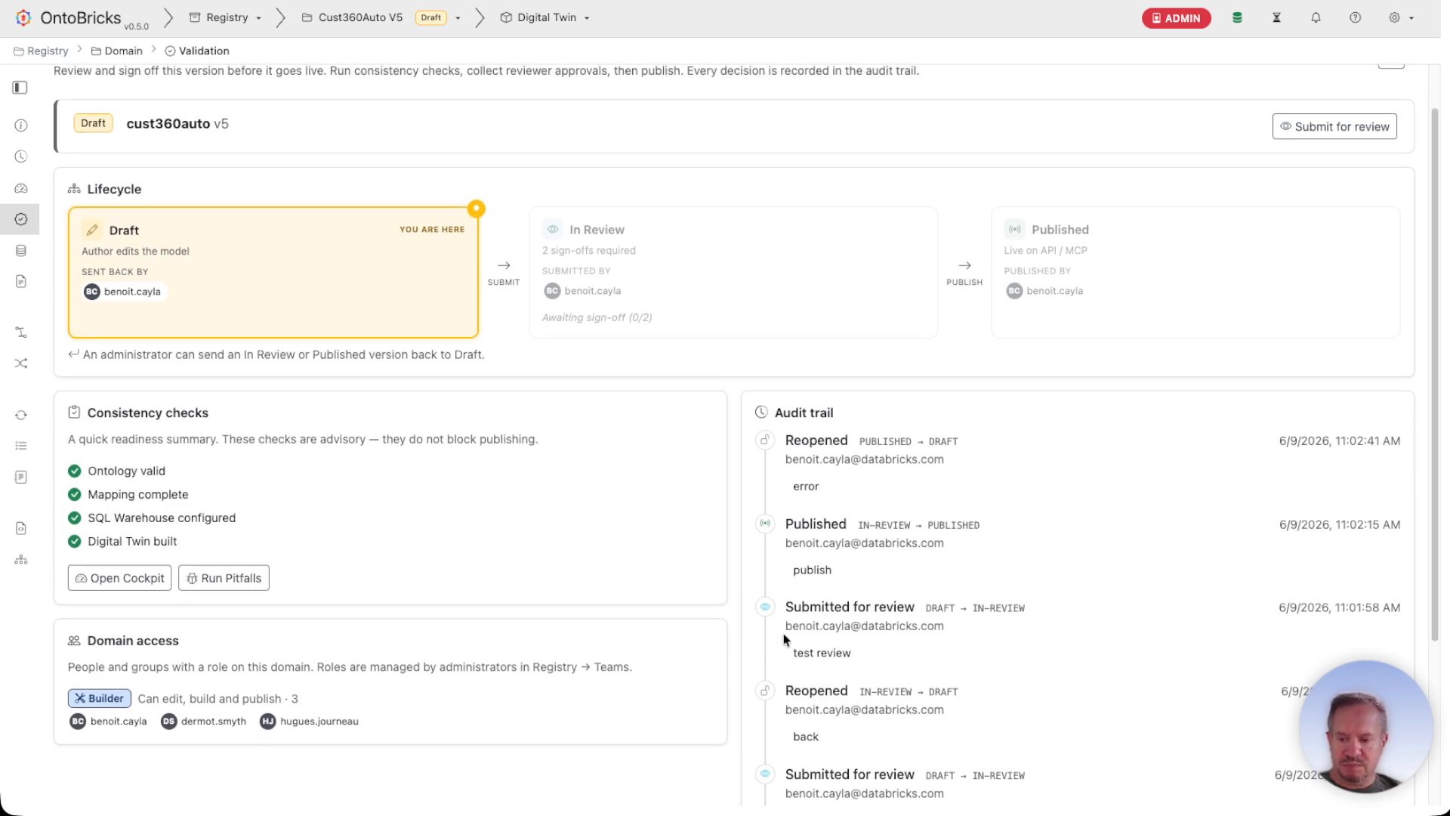
pyautogui.scroll(-2, 999, 460)
pyautogui.scroll(-2, 975, 438)
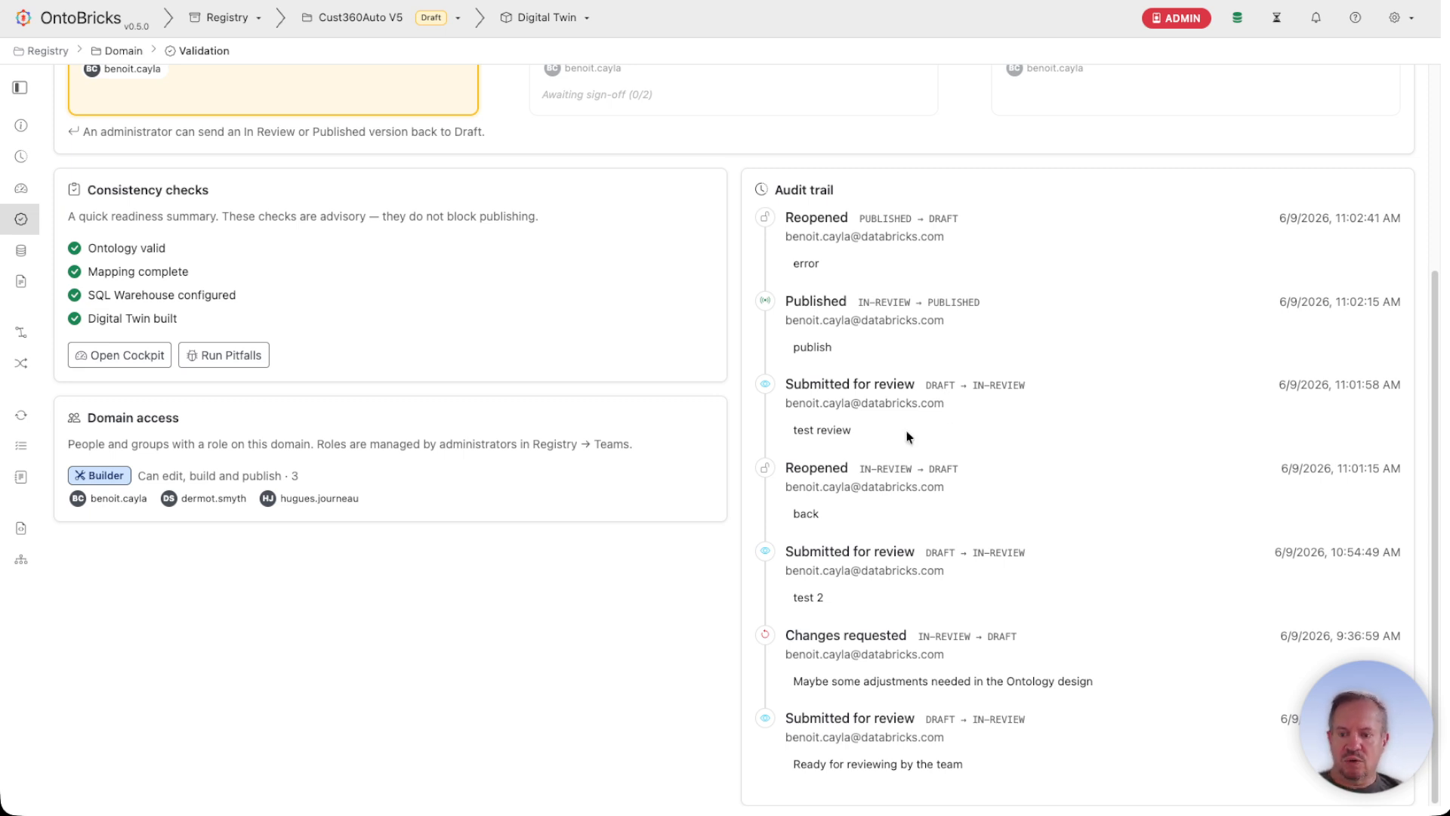
pyautogui.scroll(5, 952, 582)
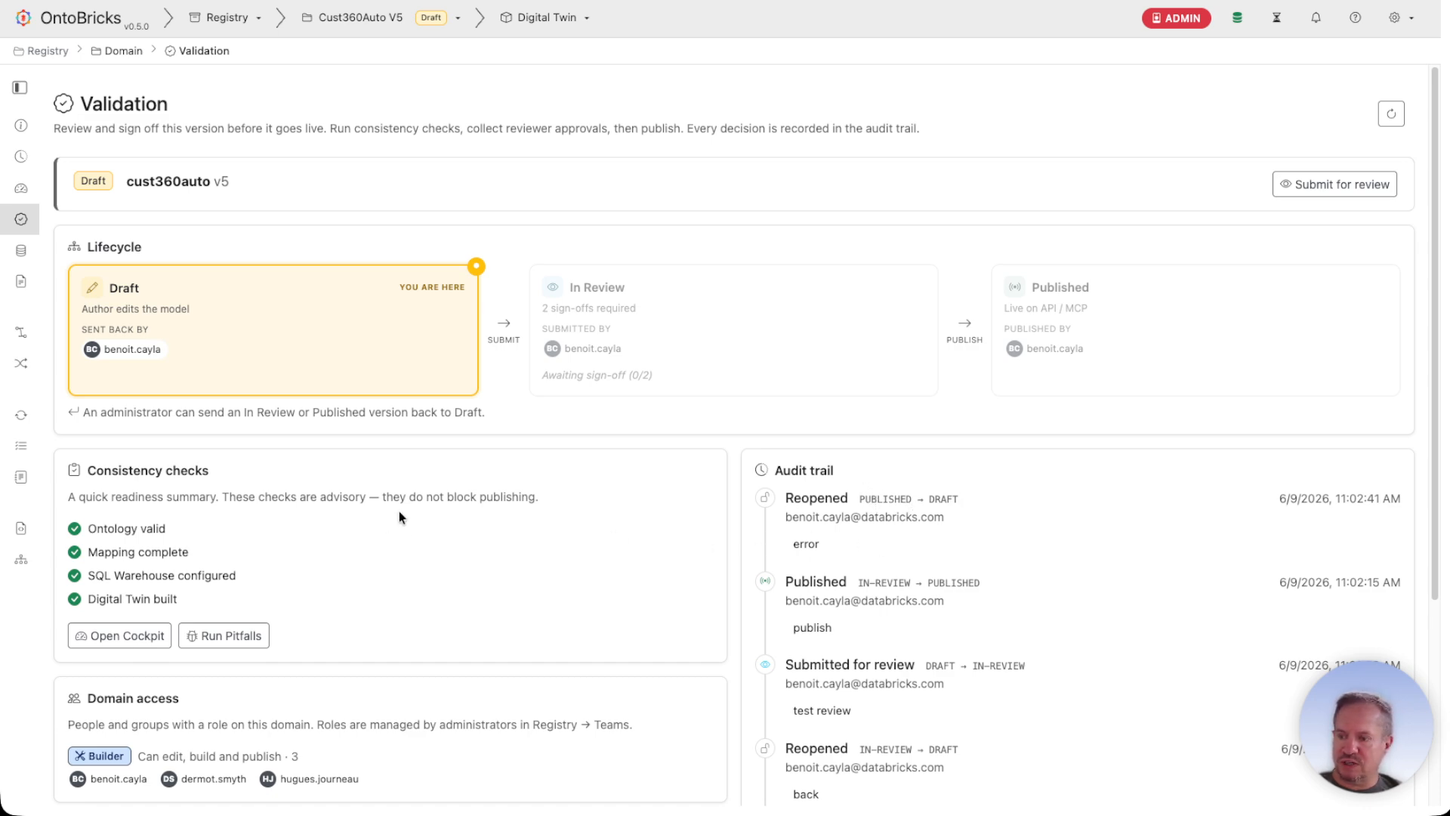
# Examine the details of build run 12 in the domain's run history, and open the domain's audit trail
pyautogui.click(20, 89)
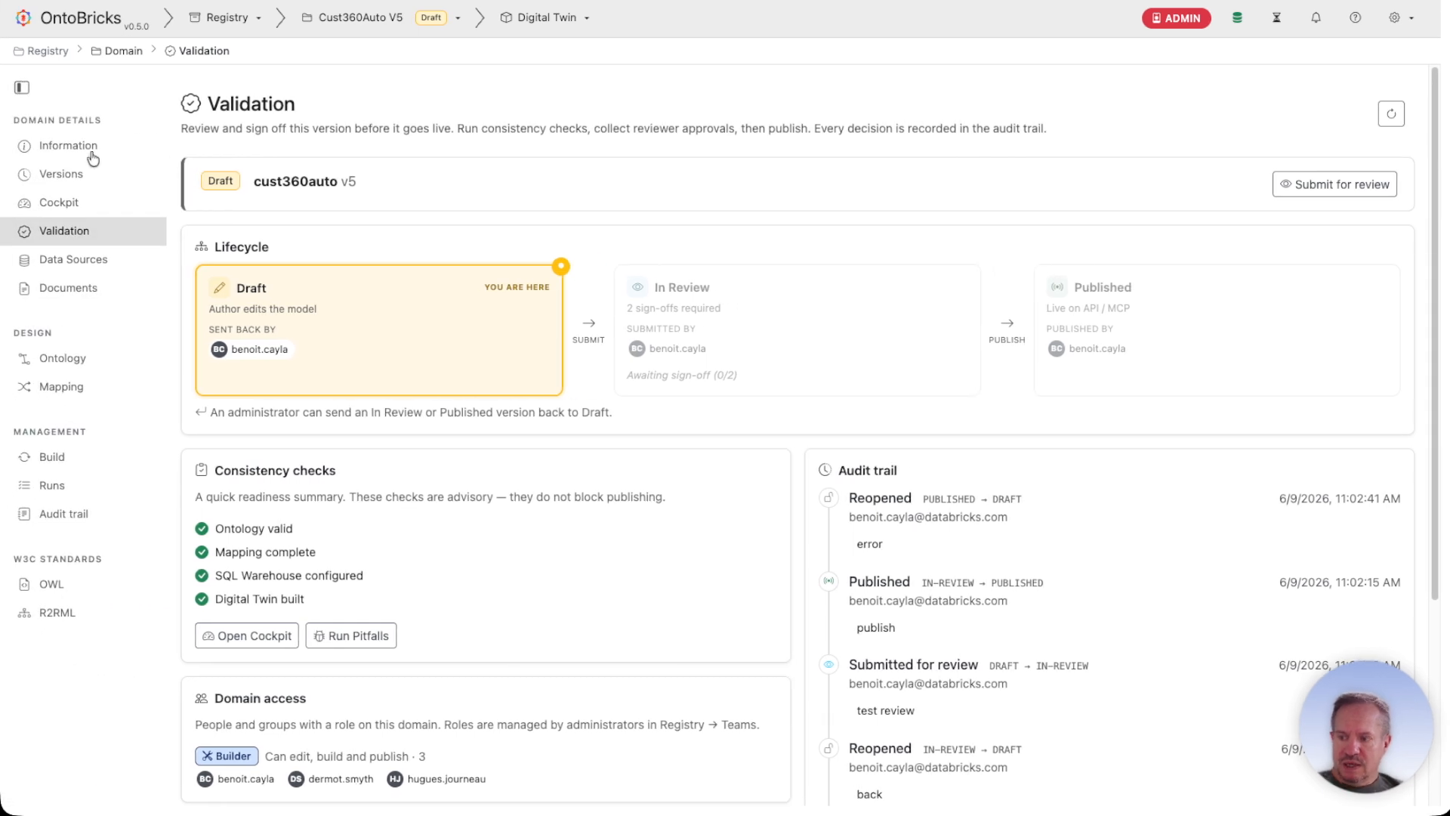
pyautogui.click(68, 487)
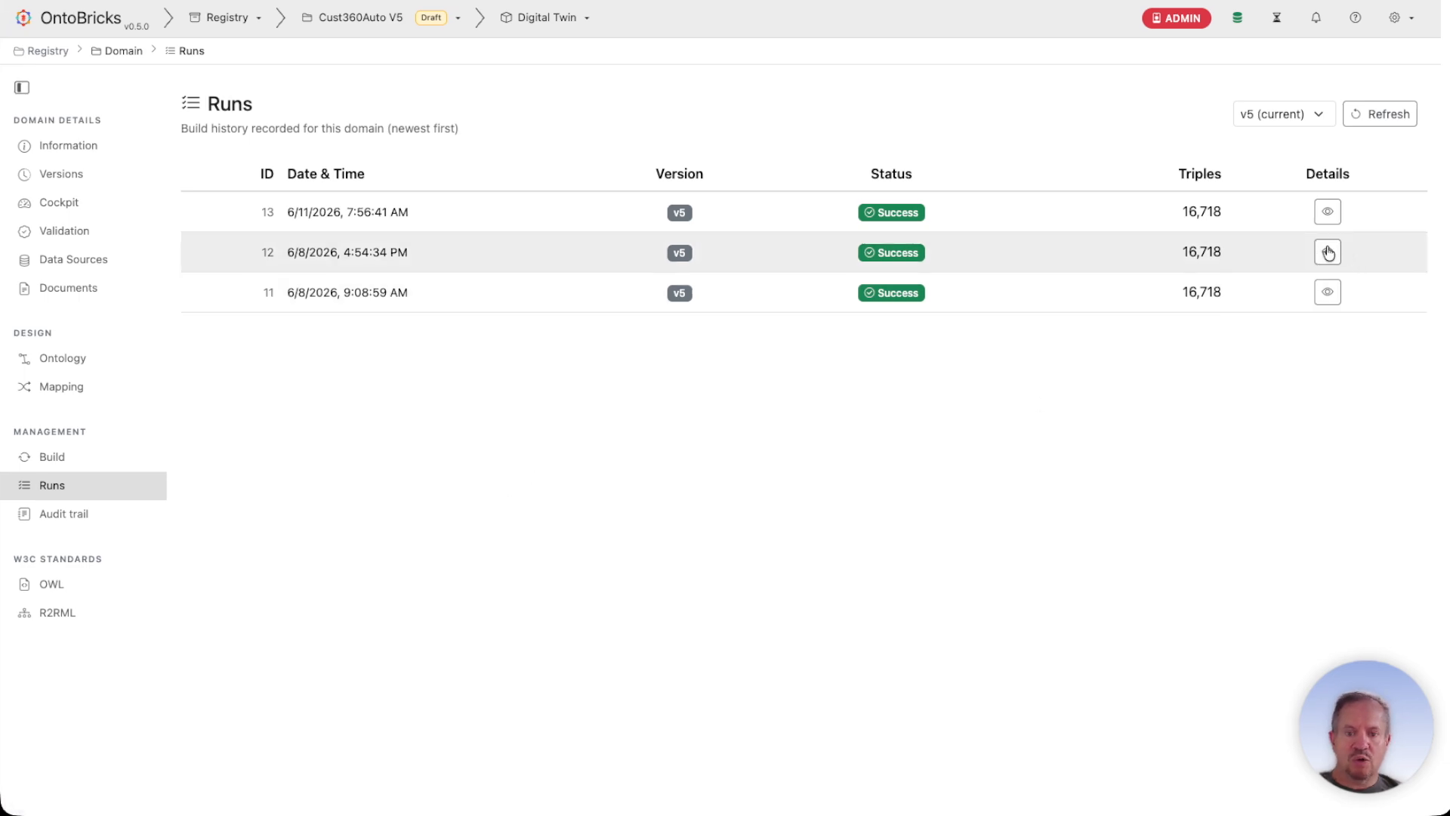
pyautogui.click(1328, 252)
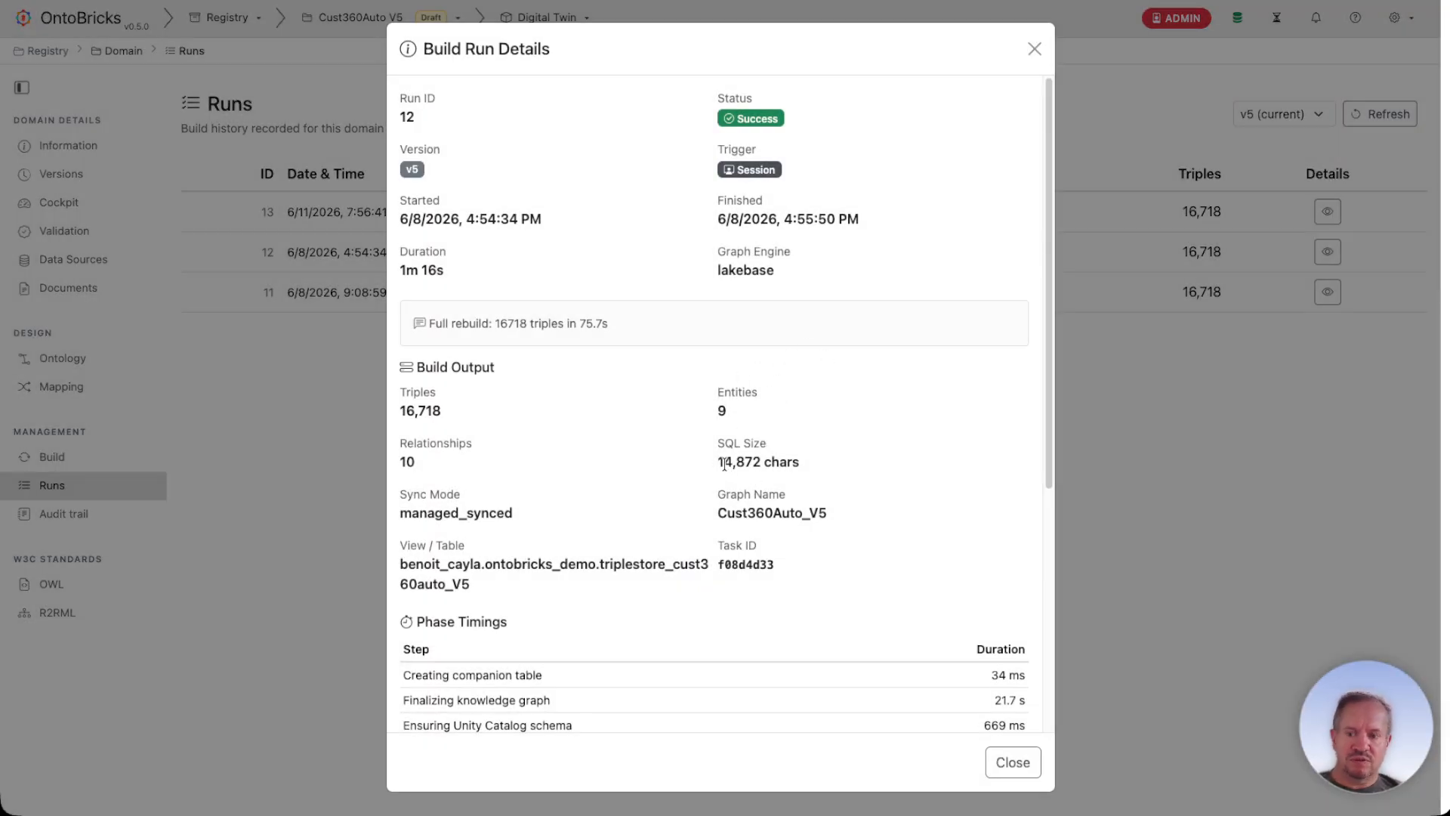
pyautogui.scroll(-5, 724, 464)
pyautogui.scroll(5, 959, 436)
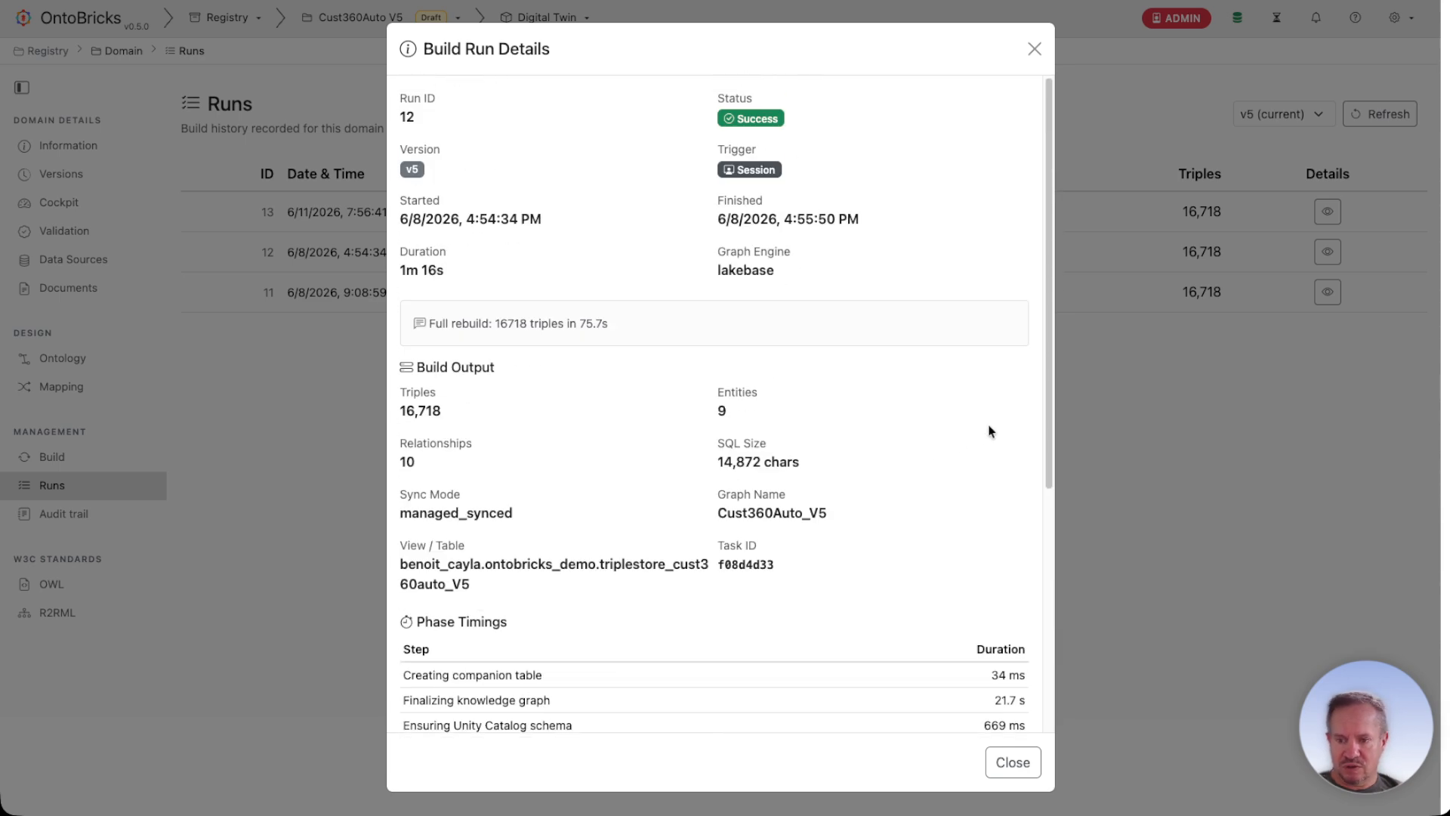
pyautogui.moveTo(1046, 375); pyautogui.dragTo(1063, 654)
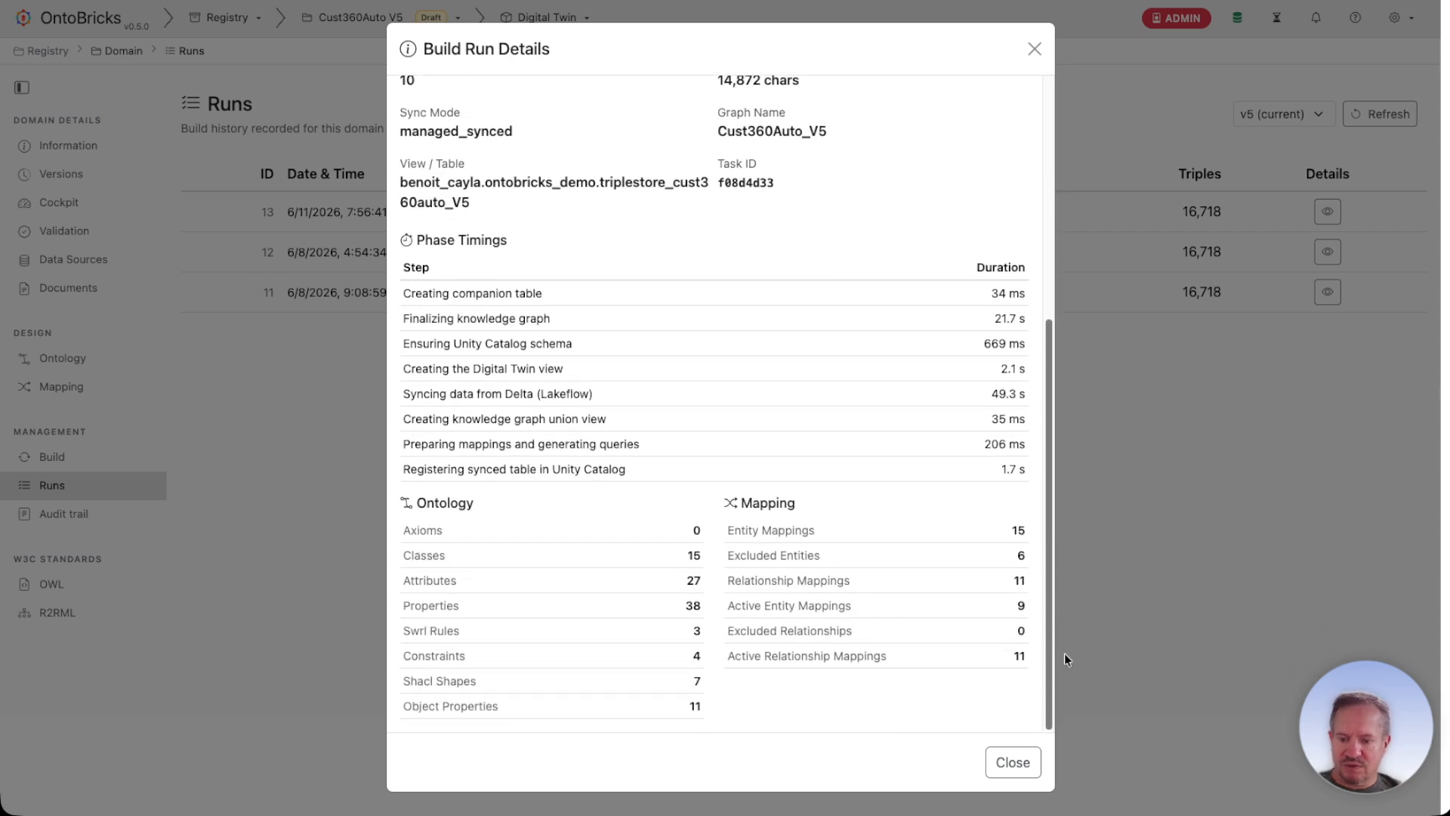
pyautogui.click(1013, 765)
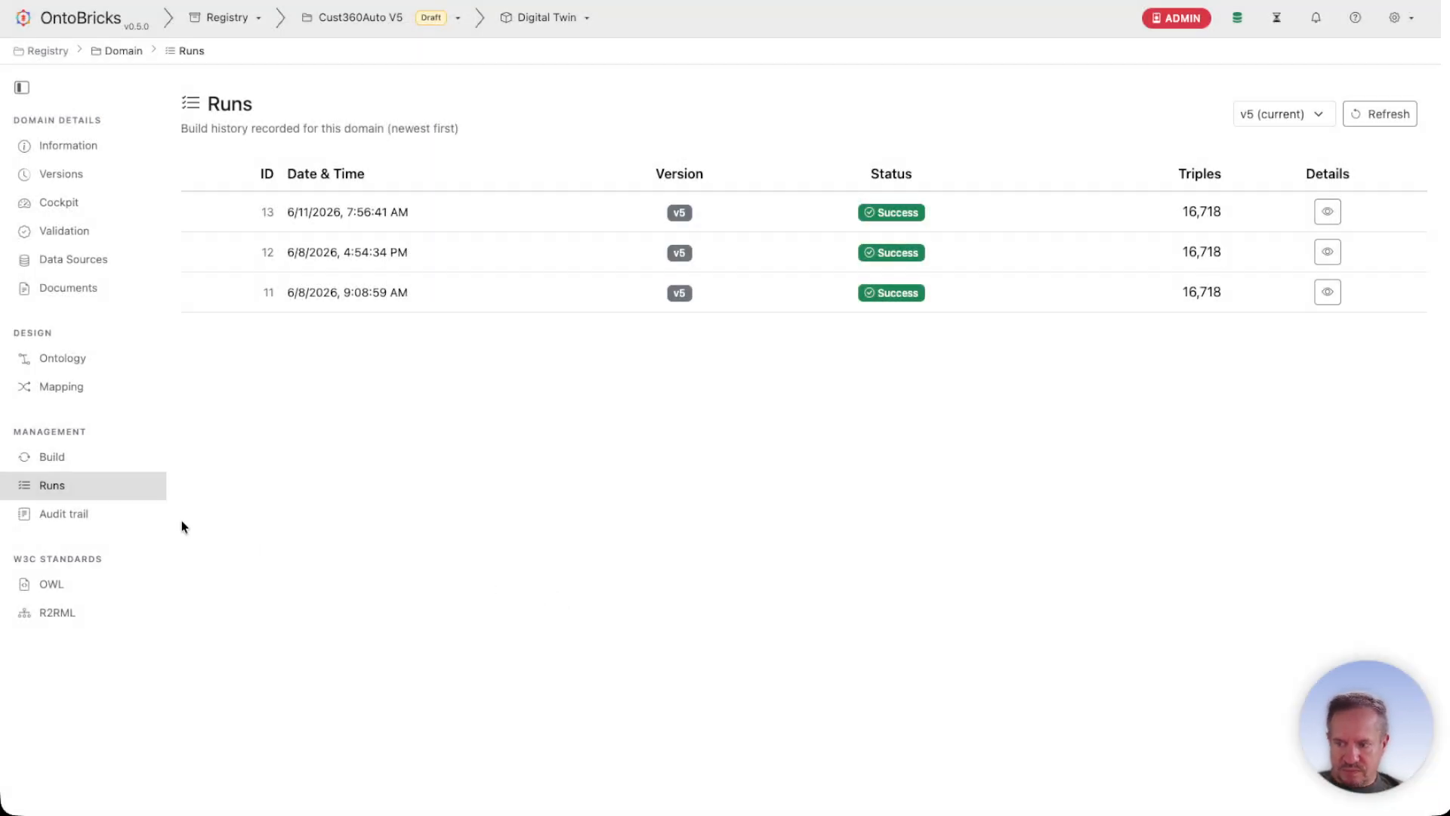
pyautogui.click(72, 520)
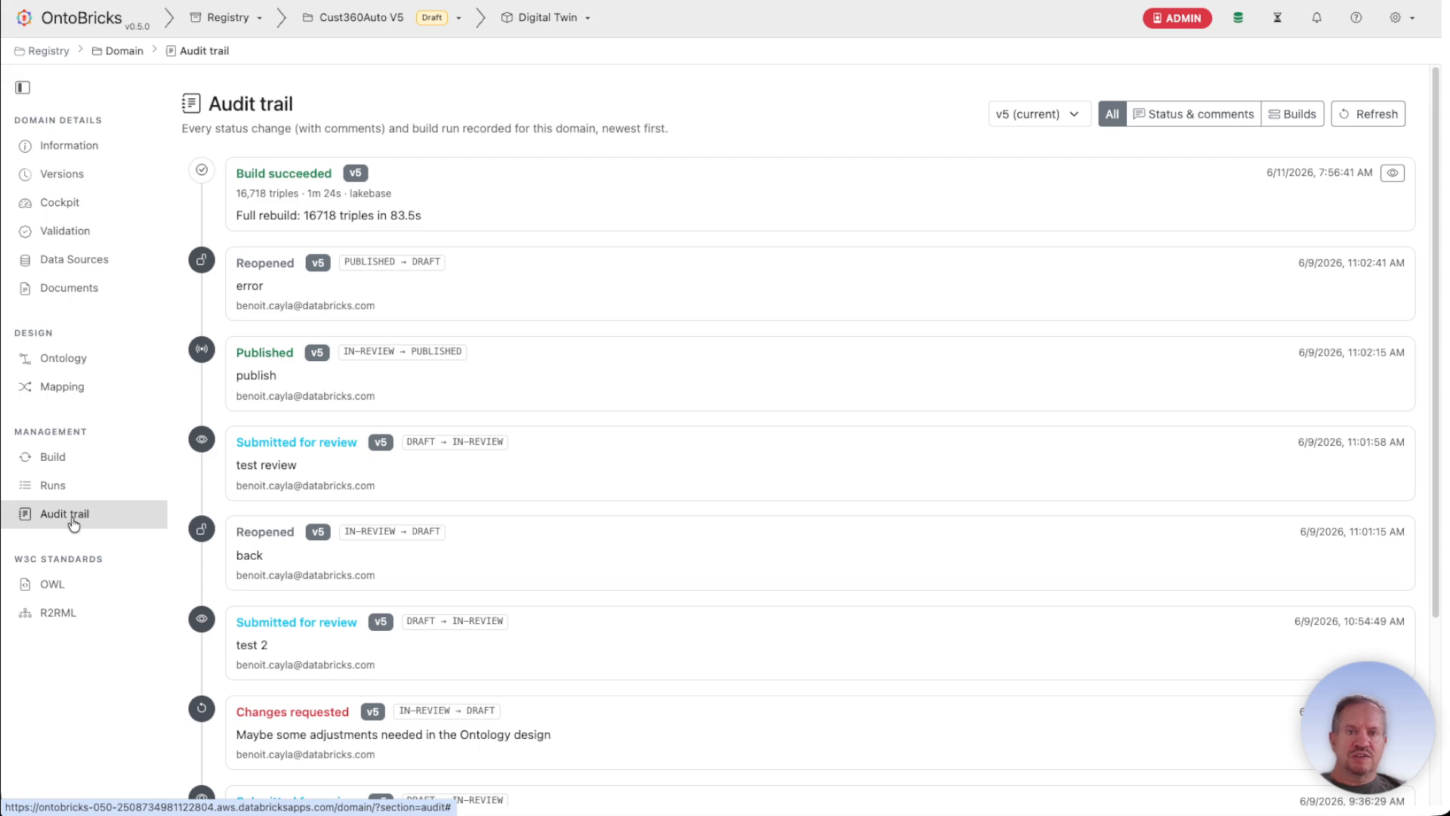
pyautogui.click(73, 521)
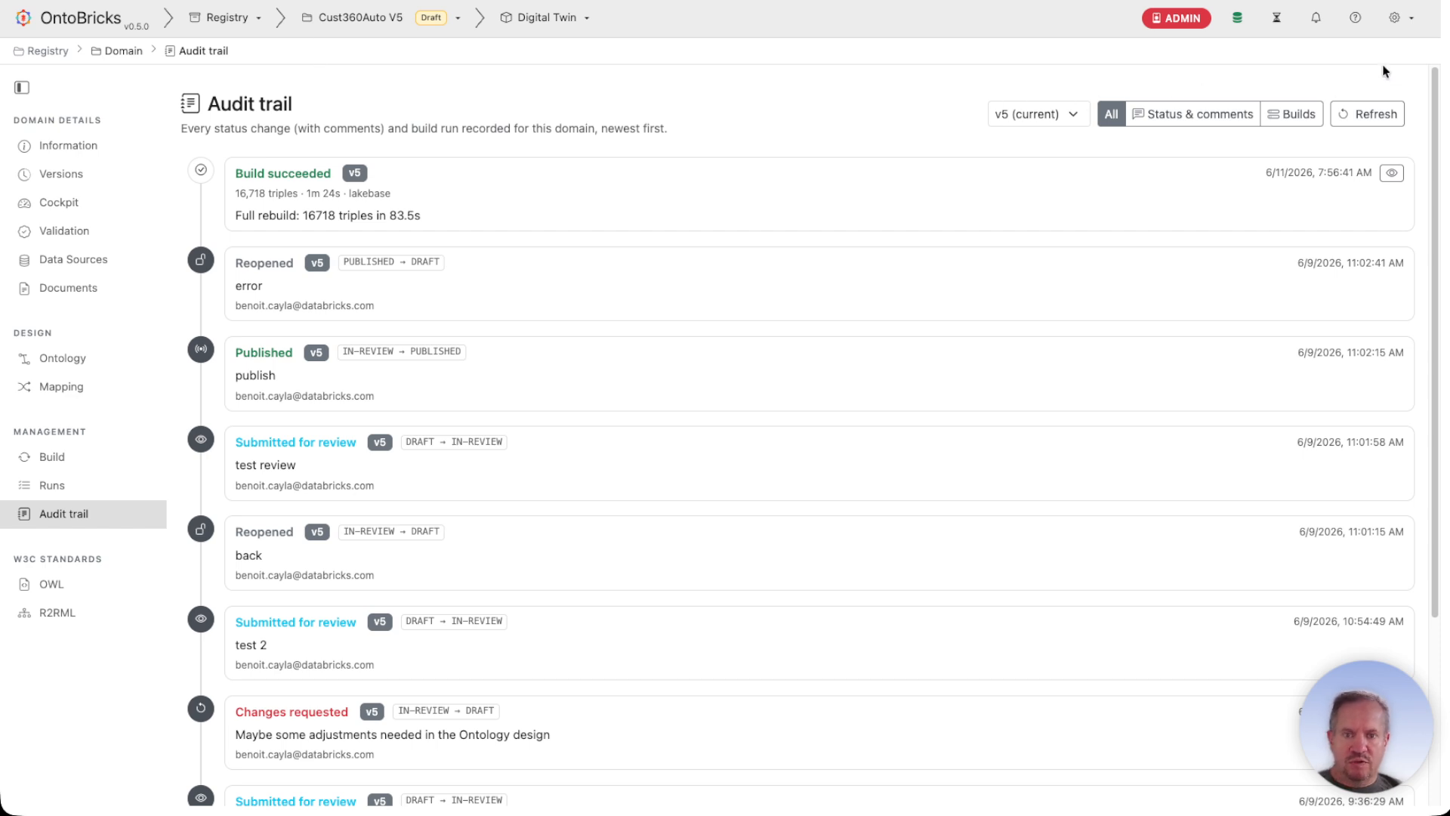
# Start creating a graph DB in the Lakebase triple store settings, with ontobricks-graph-10 as the instance name
pyautogui.click(1395, 17)
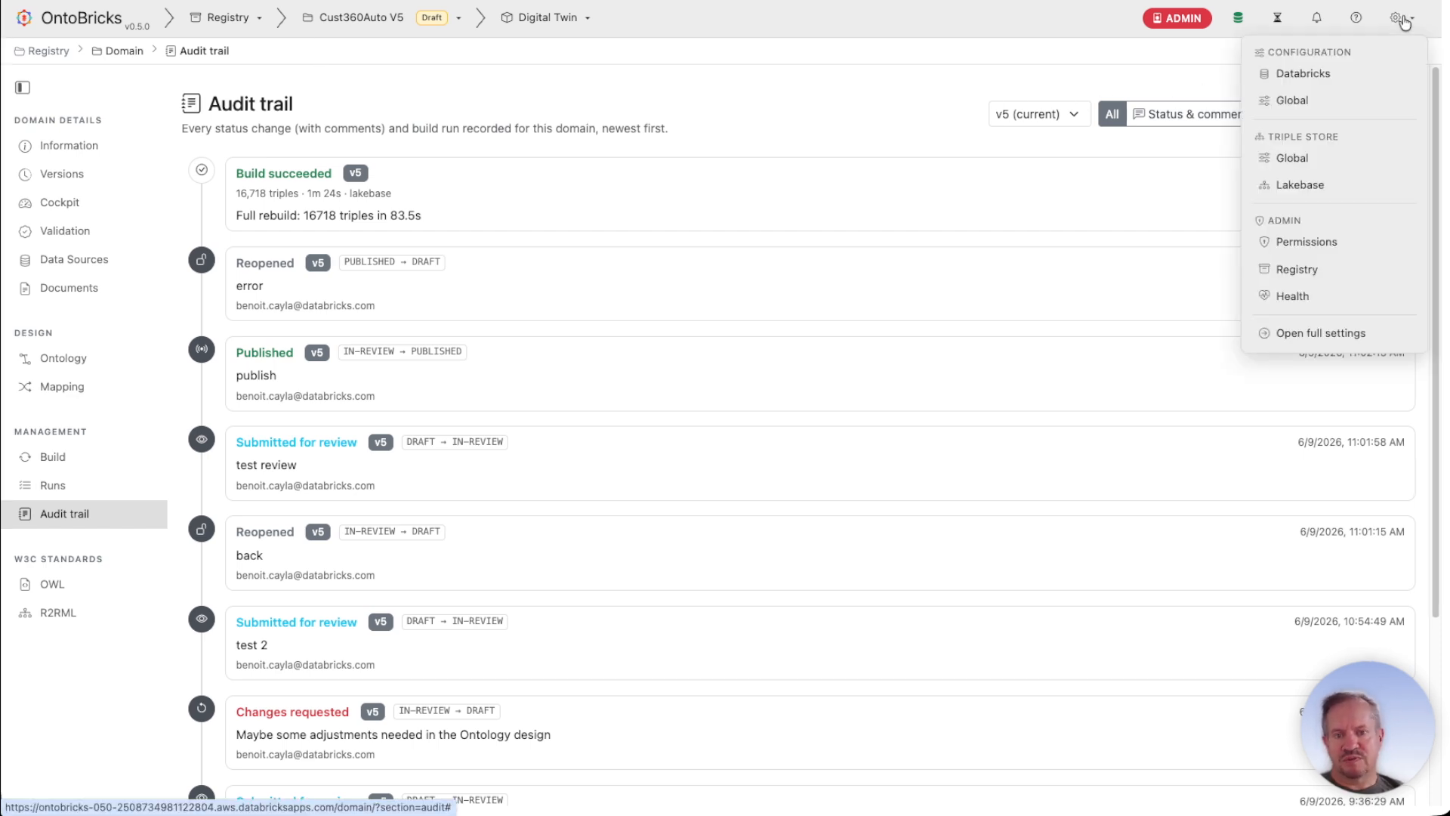
pyautogui.click(1332, 189)
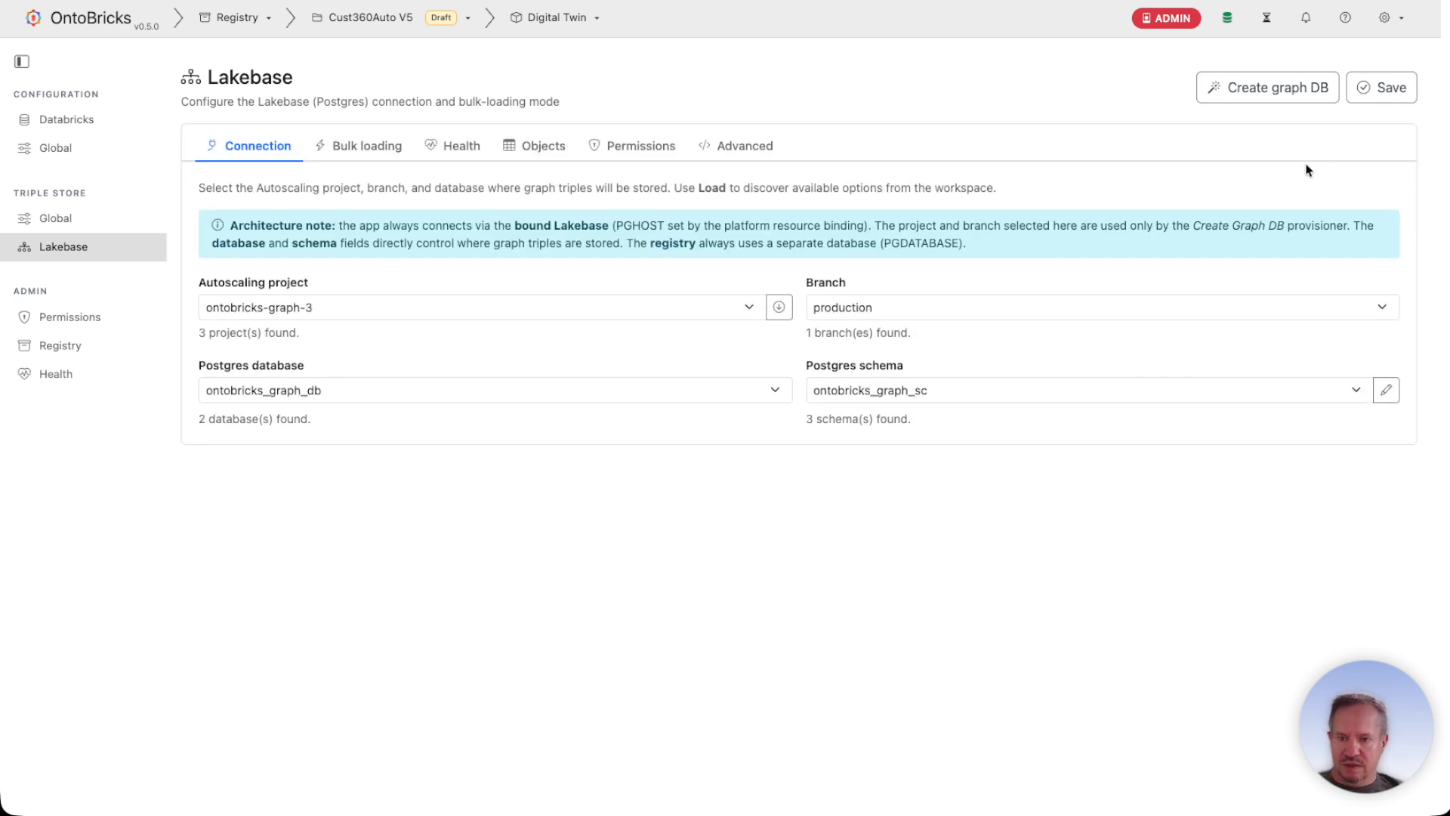
pyautogui.click(1288, 94)
pyautogui.click(591, 369)
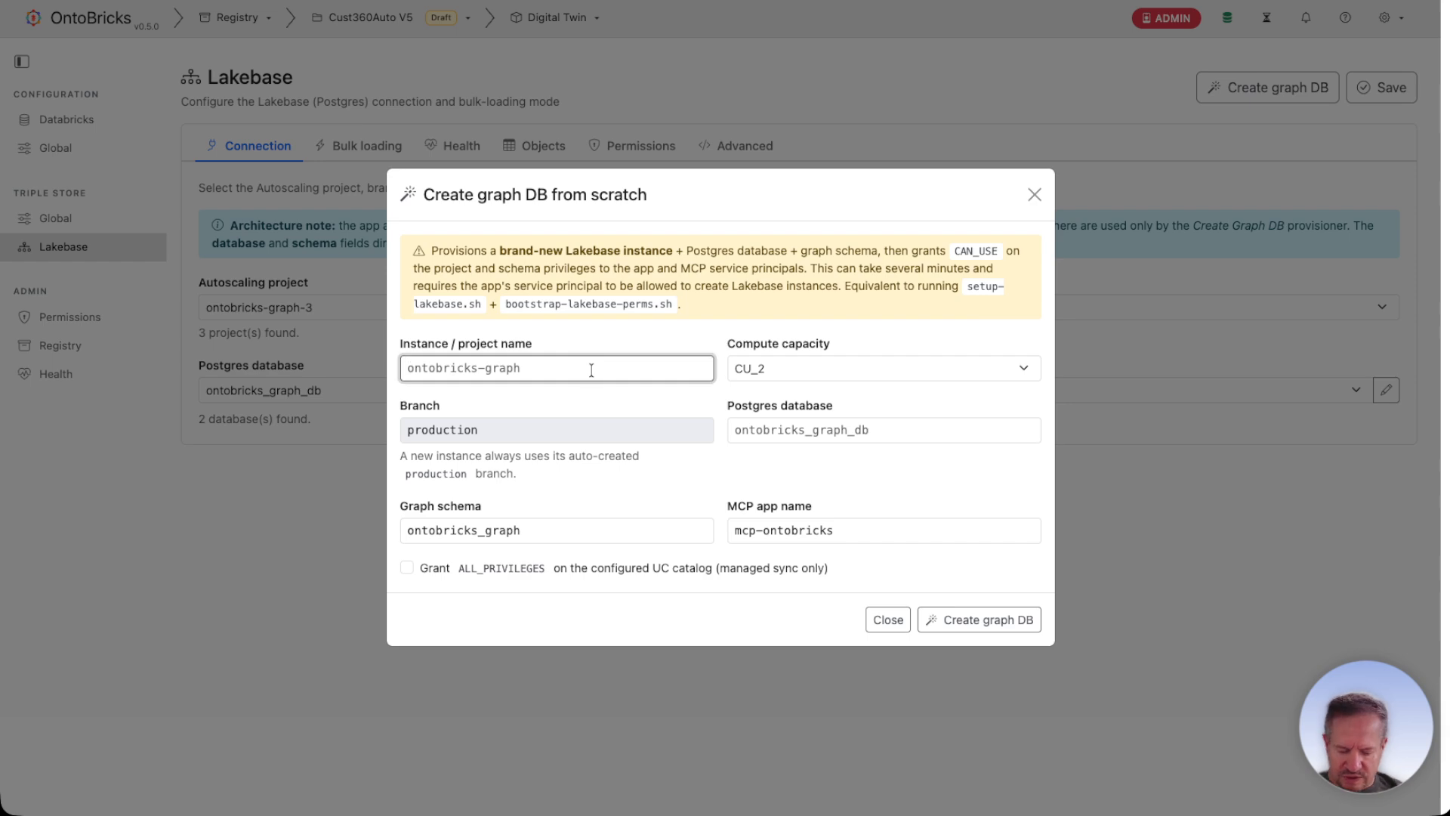
pyautogui.write('ontob')
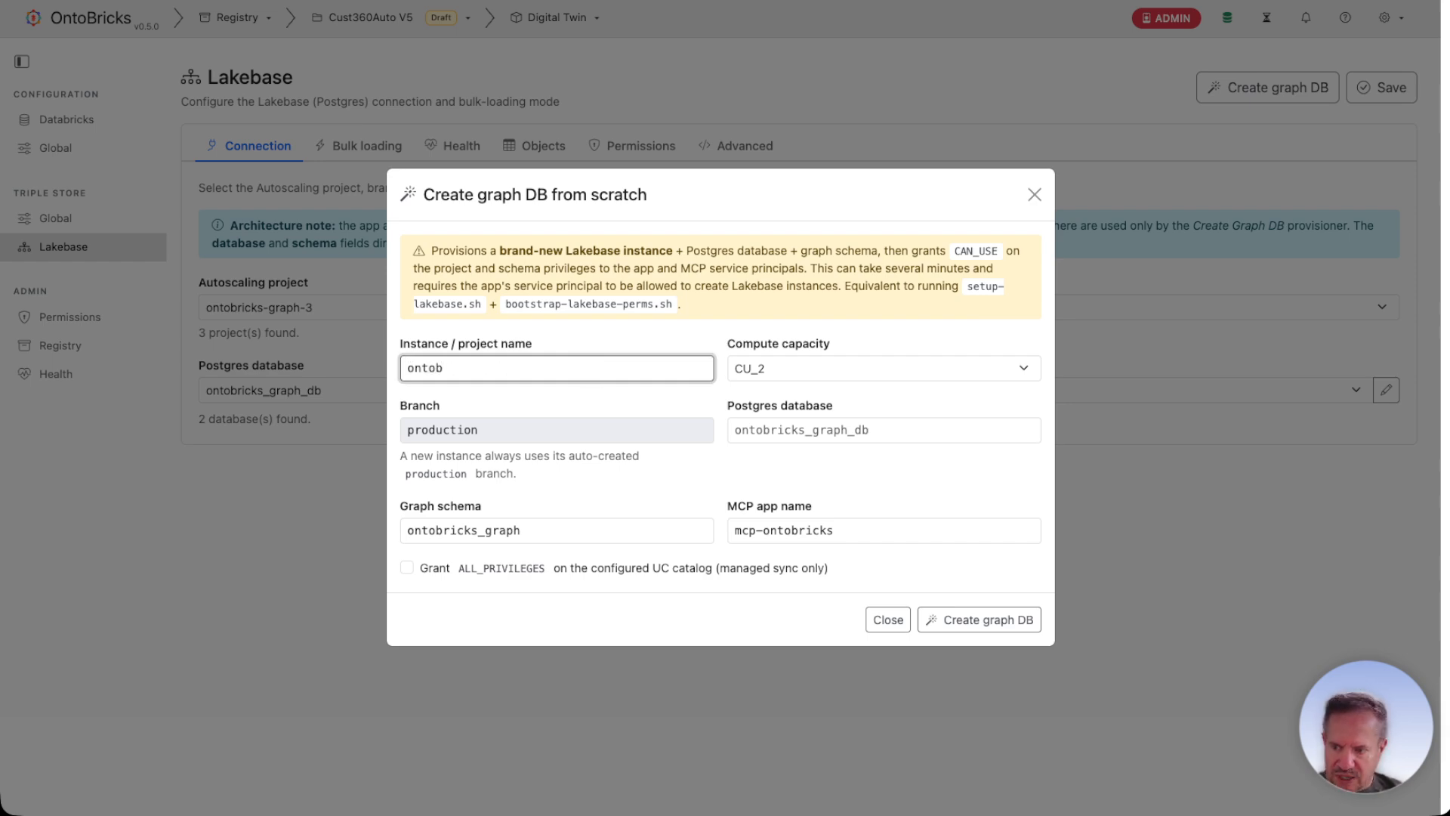
pyautogui.write('ricks-')
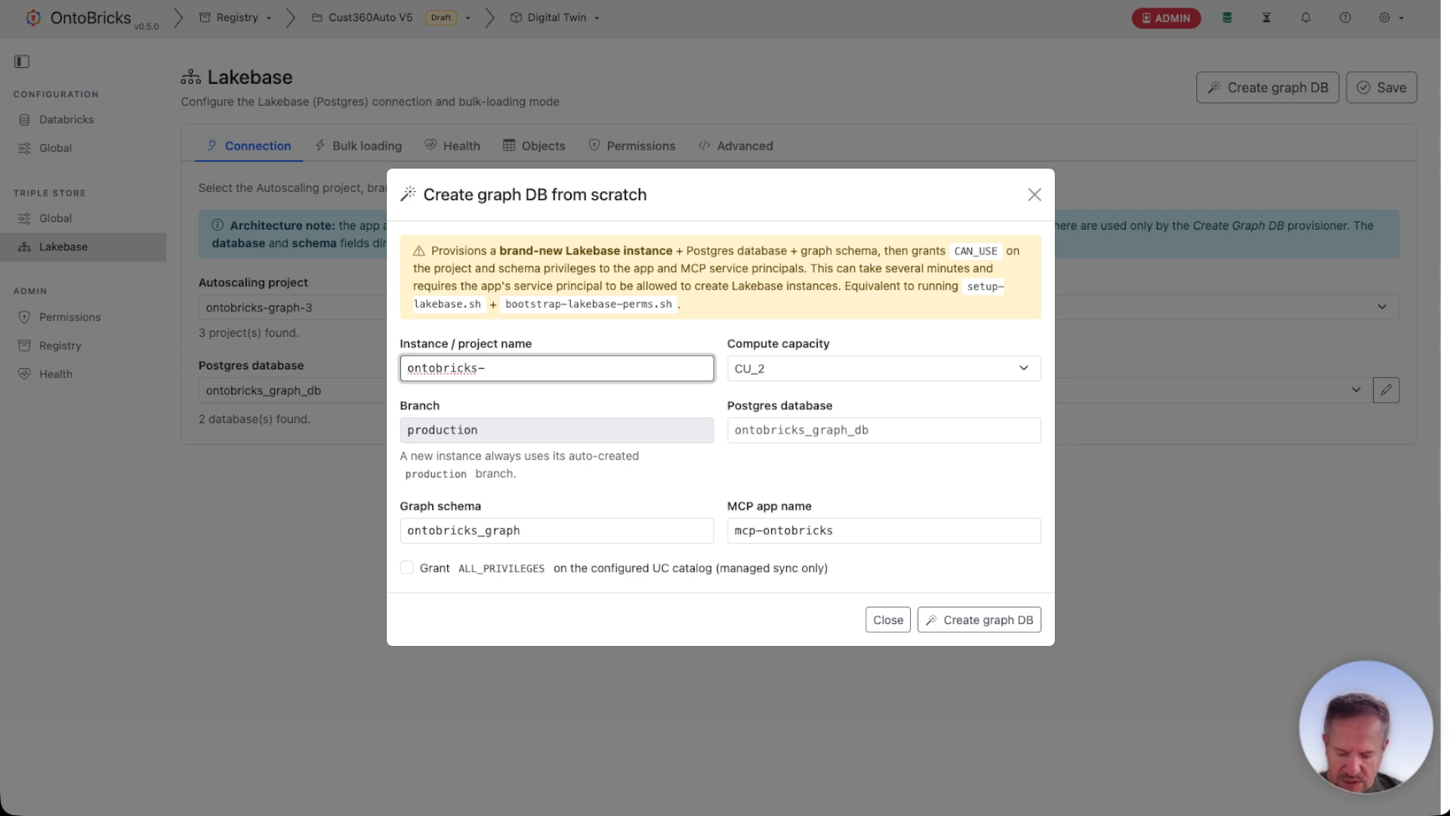
pyautogui.write('graph-10')
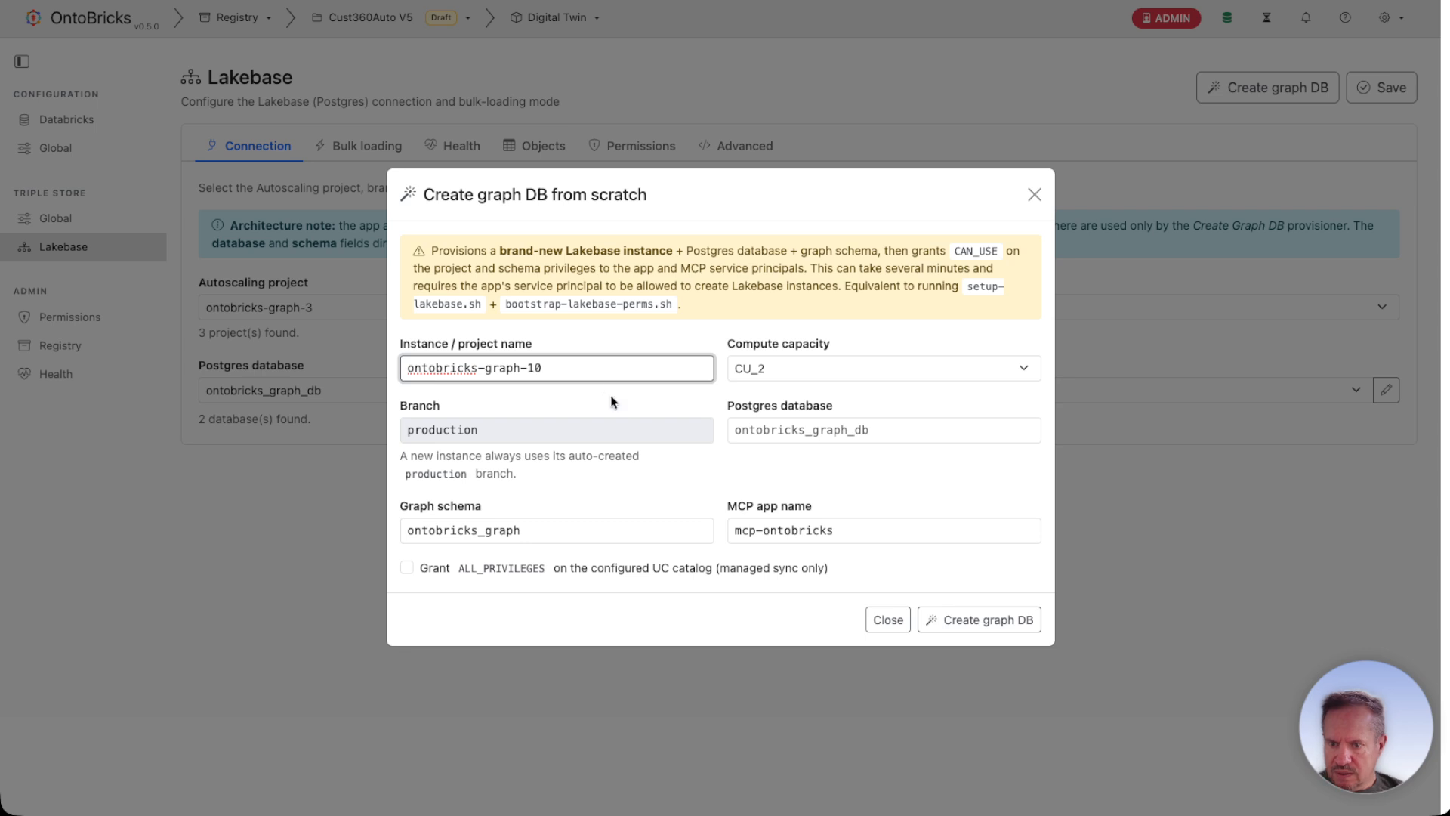
# Set the new graph DB's Postgres database to ontobricks_graph_db
pyautogui.click(782, 430)
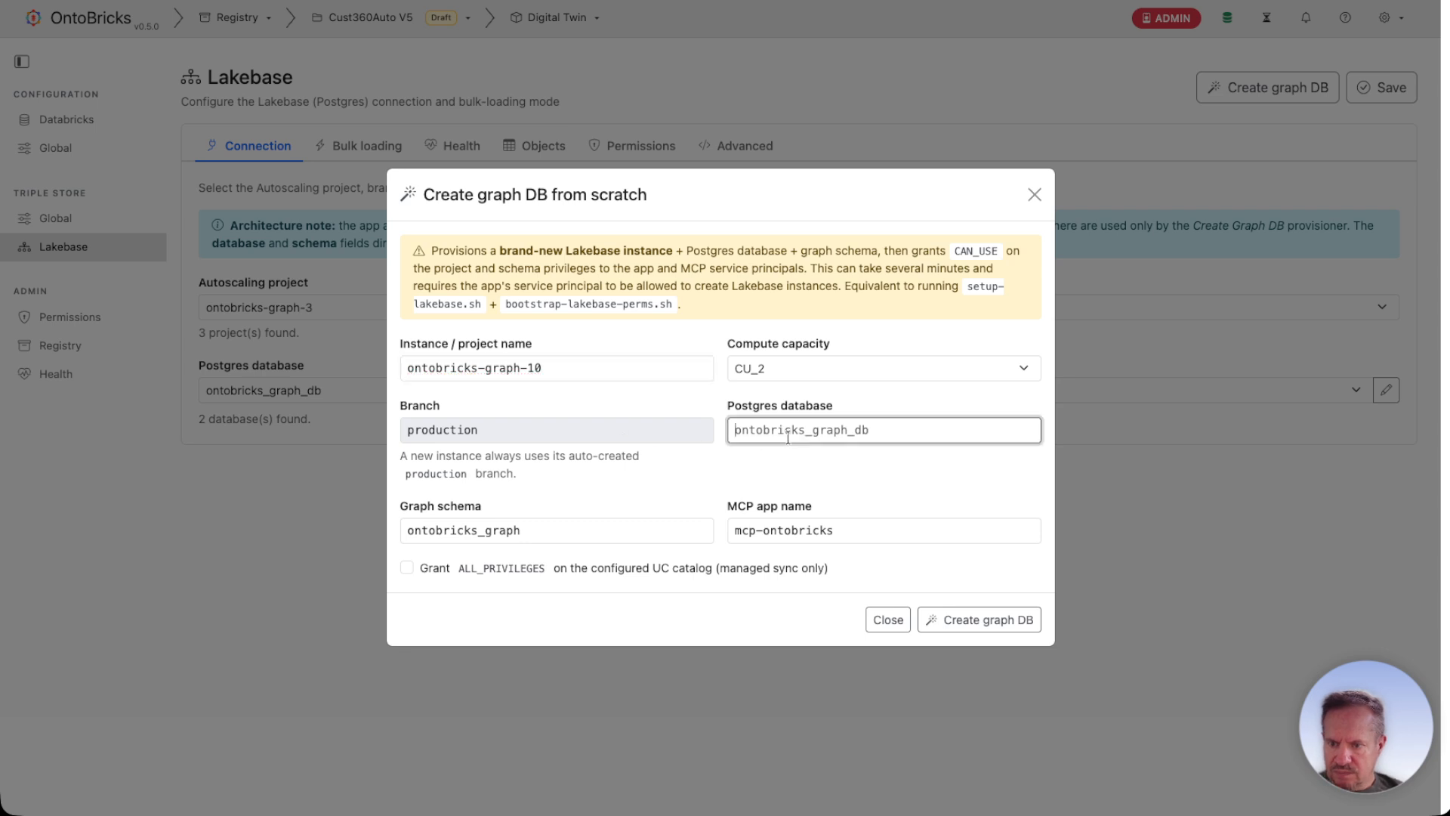
pyautogui.hotkey('ctrl', 'a')
pyautogui.write('ontobrick')
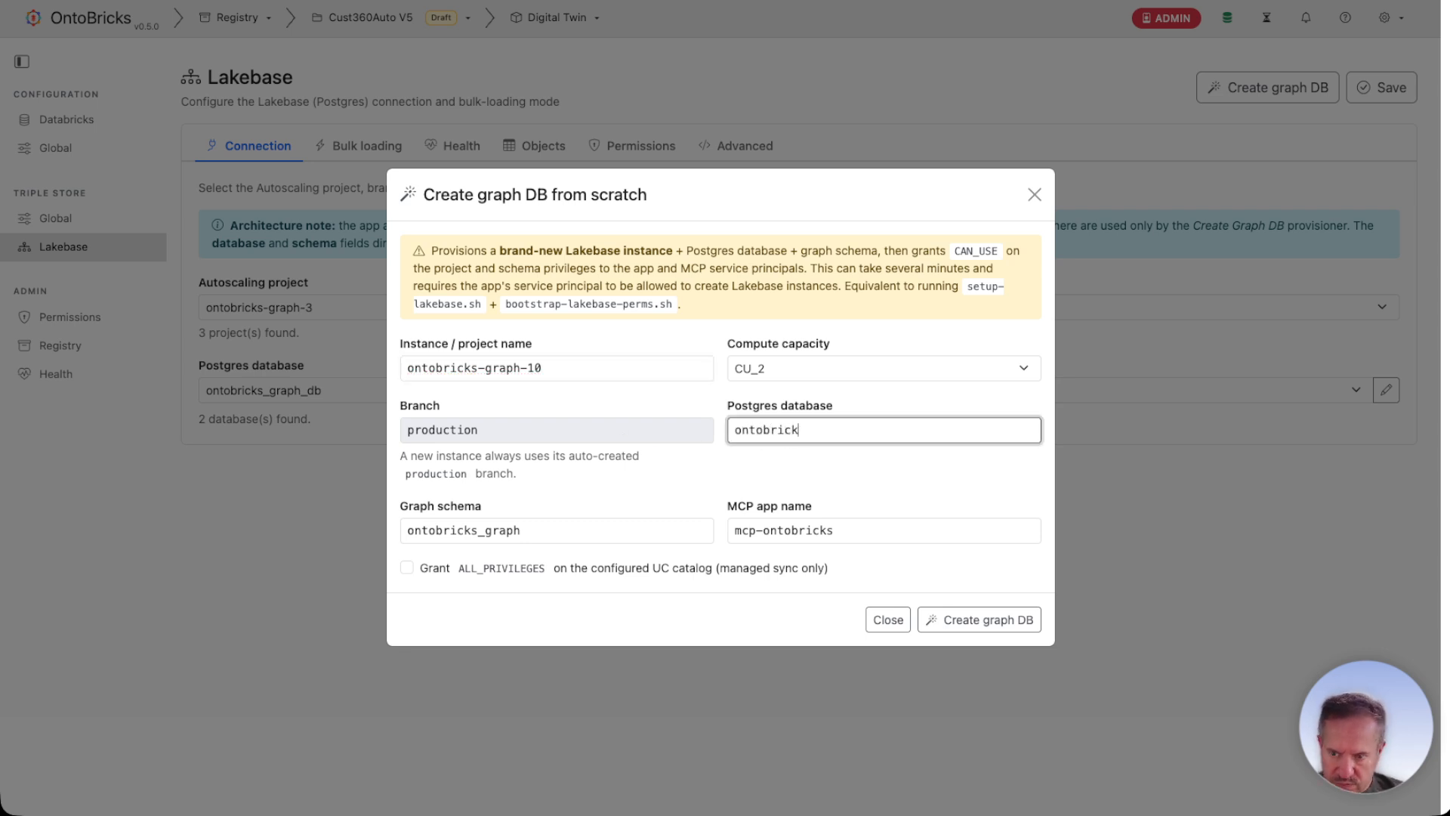
pyautogui.write('s_')
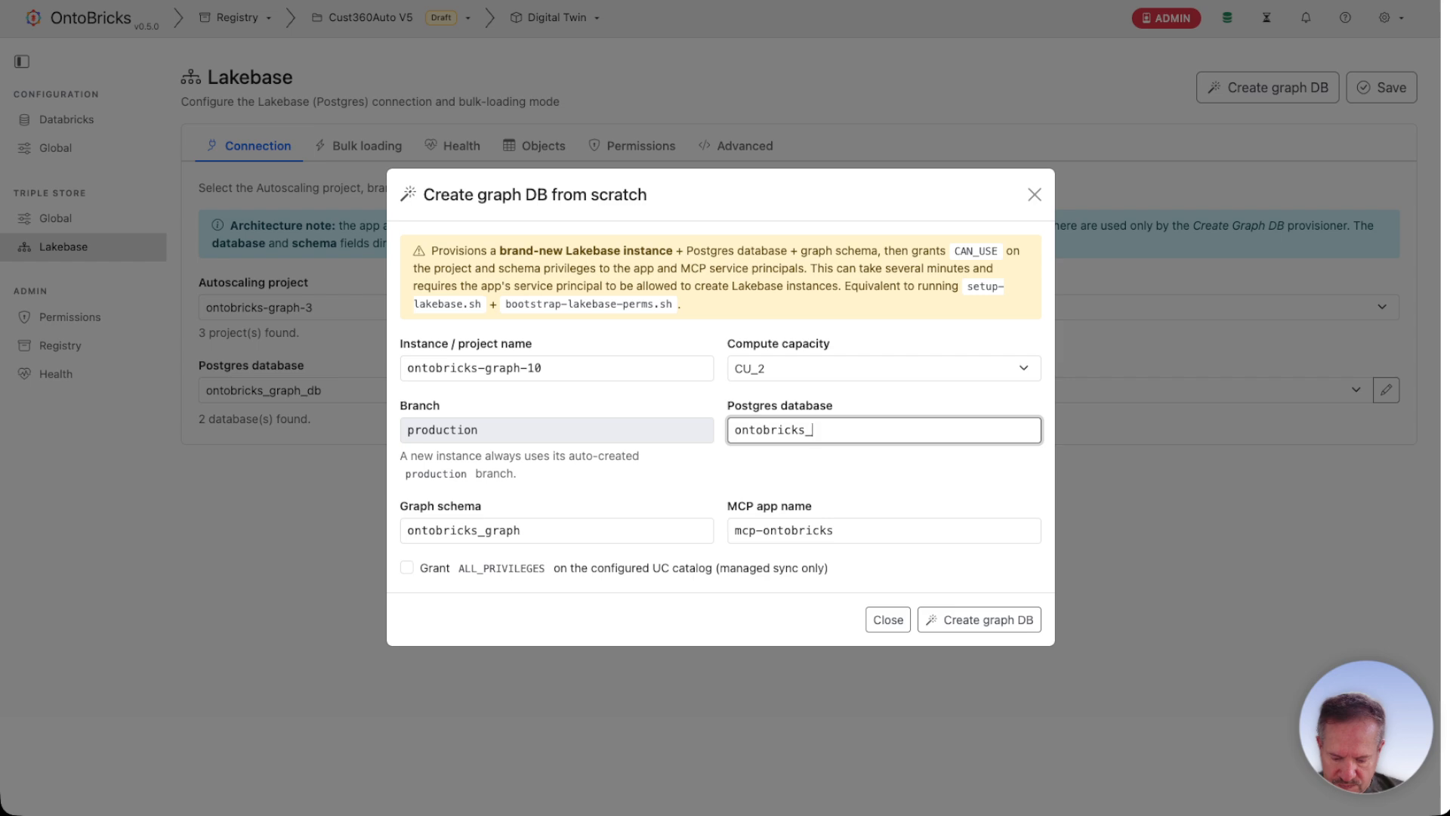
pyautogui.write('graph_db')
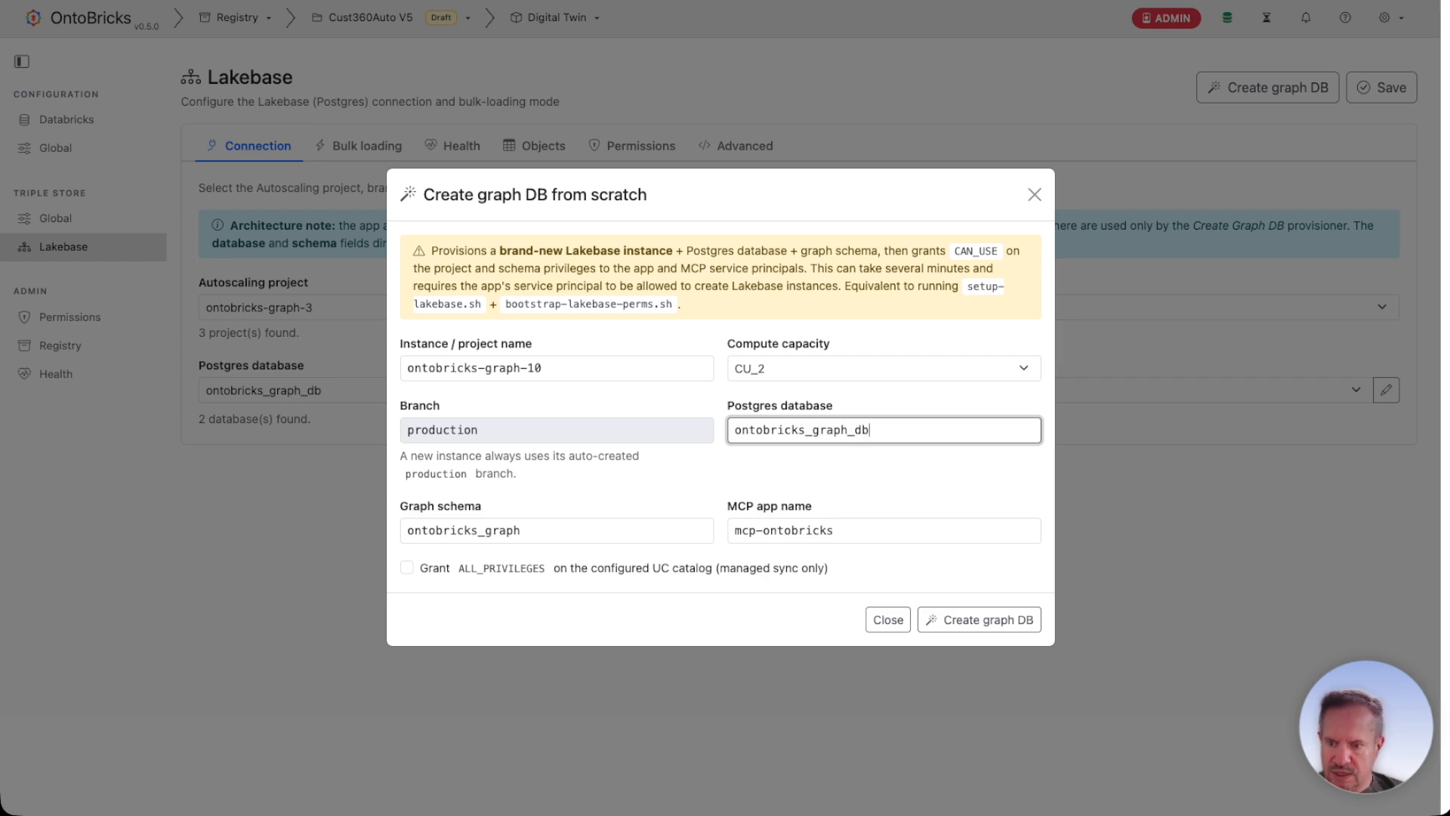
pyautogui.press('Tab')
# Set the new graph DB's graph schema to ontobricks_graph_sc10
pyautogui.click(611, 527)
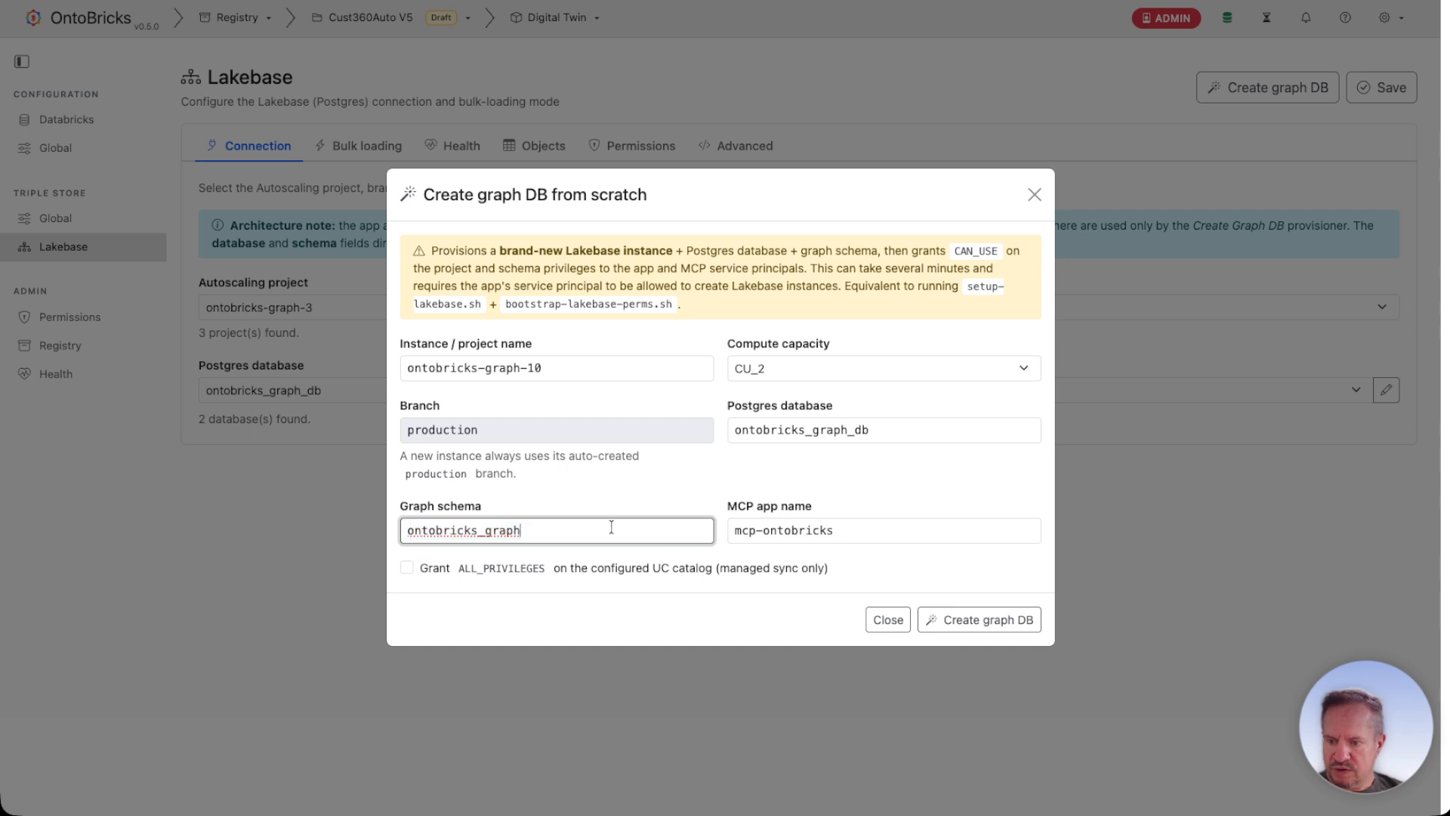
pyautogui.write('_')
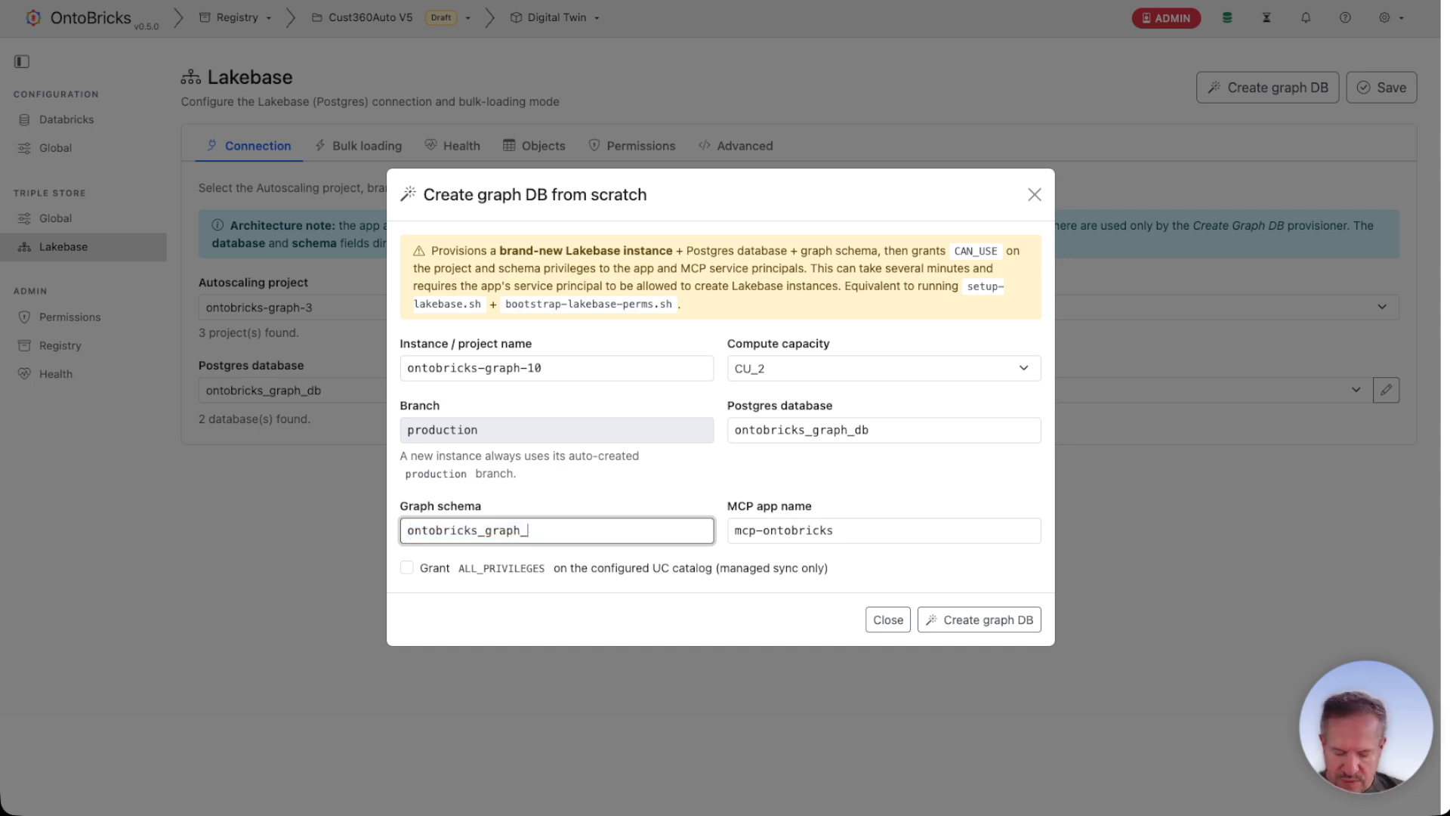
pyautogui.write('tsc10')
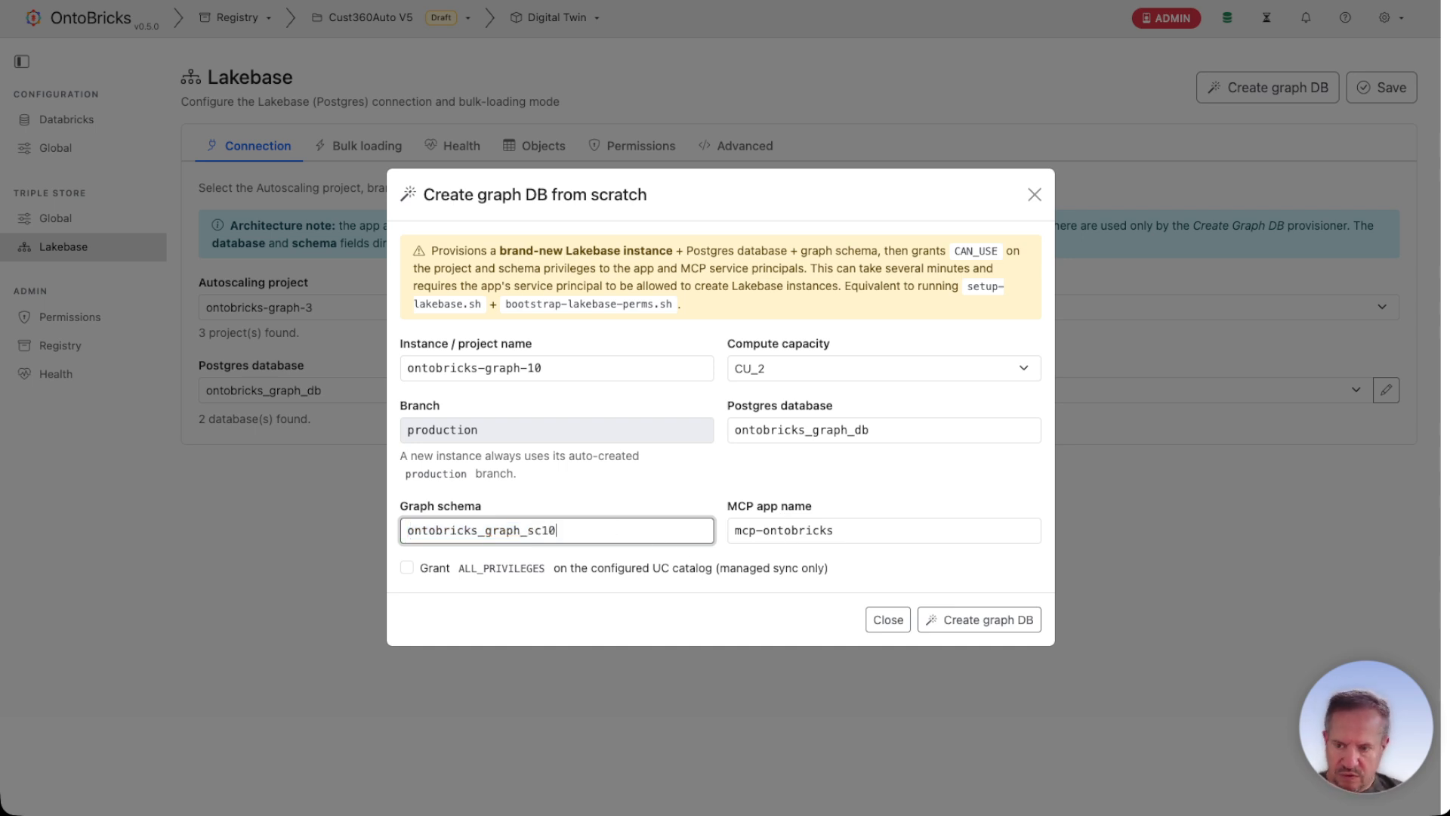
# Enable granting ALL_PRIVILEGES on the configured UC catalog and create the graph DB
pyautogui.click(413, 567)
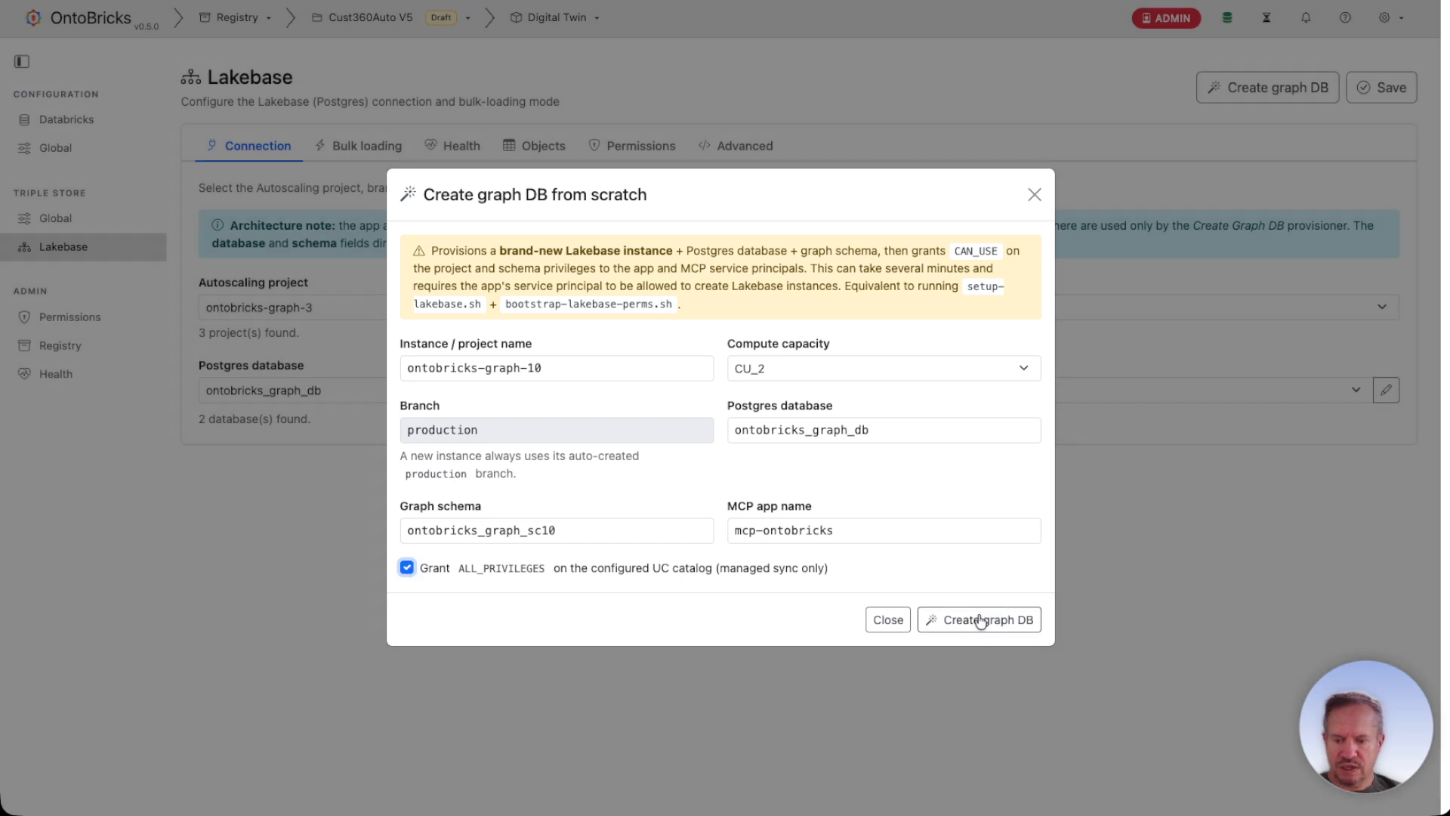
pyautogui.click(977, 616)
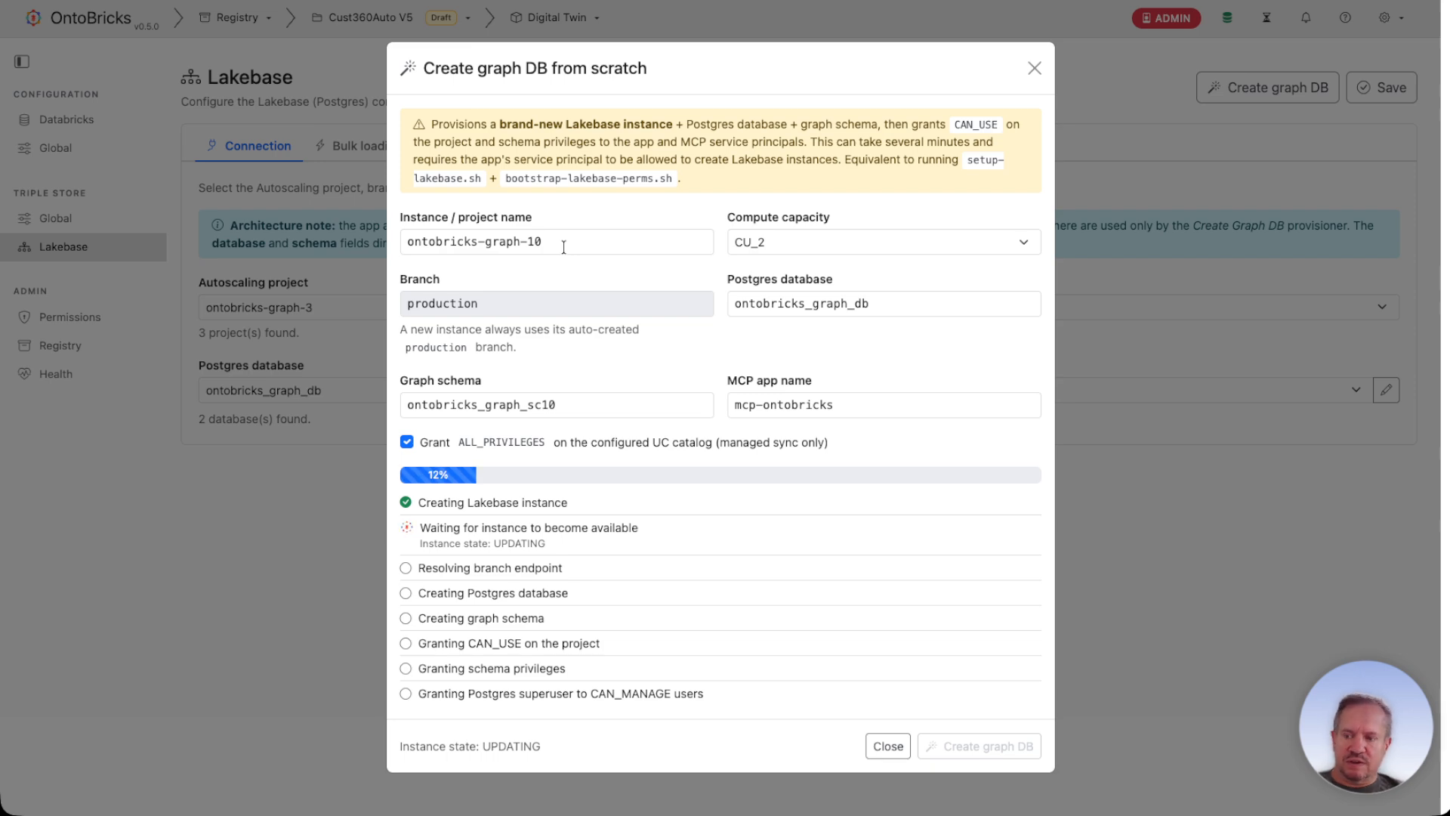
pyautogui.moveTo(563, 247); pyautogui.dragTo(400, 241)
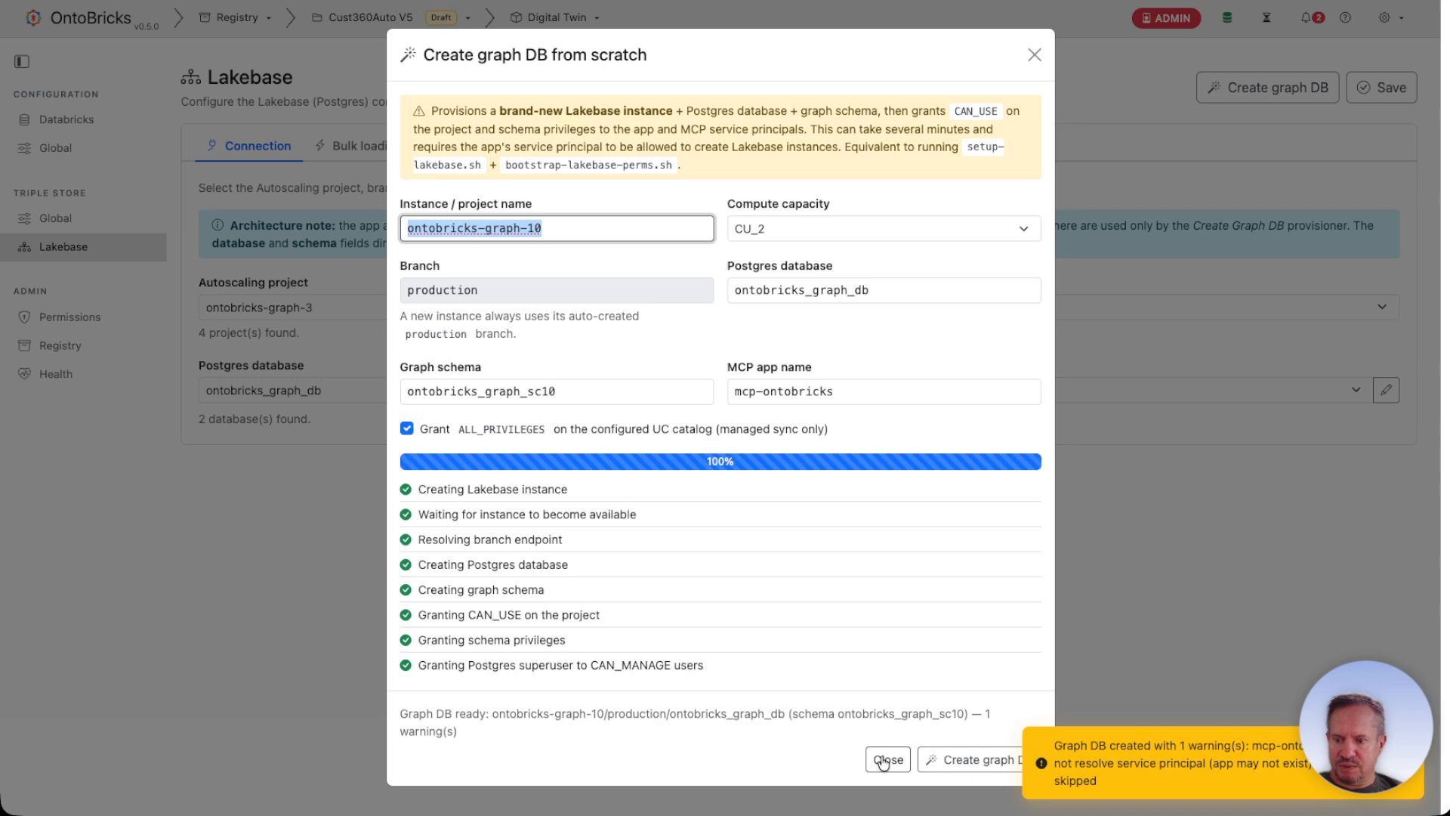
# Close the graph DB creation dialog, switch to Databricks Lakebase Postgres, and open the tables of the ontobricks-graph-10 project
pyautogui.click(883, 762)
pyautogui.hotkey('ctrl', 'Tab')
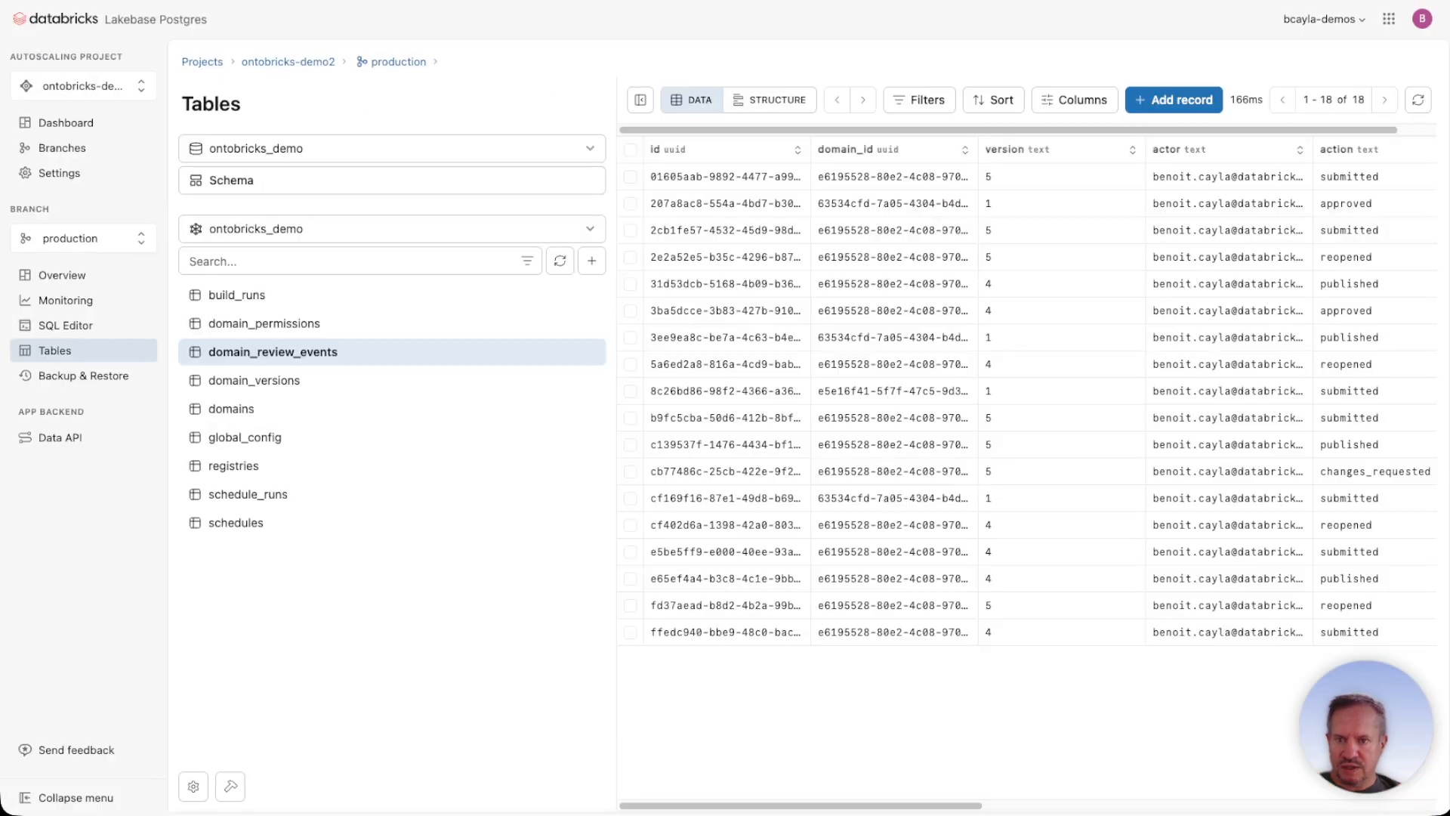
pyautogui.click(140, 21)
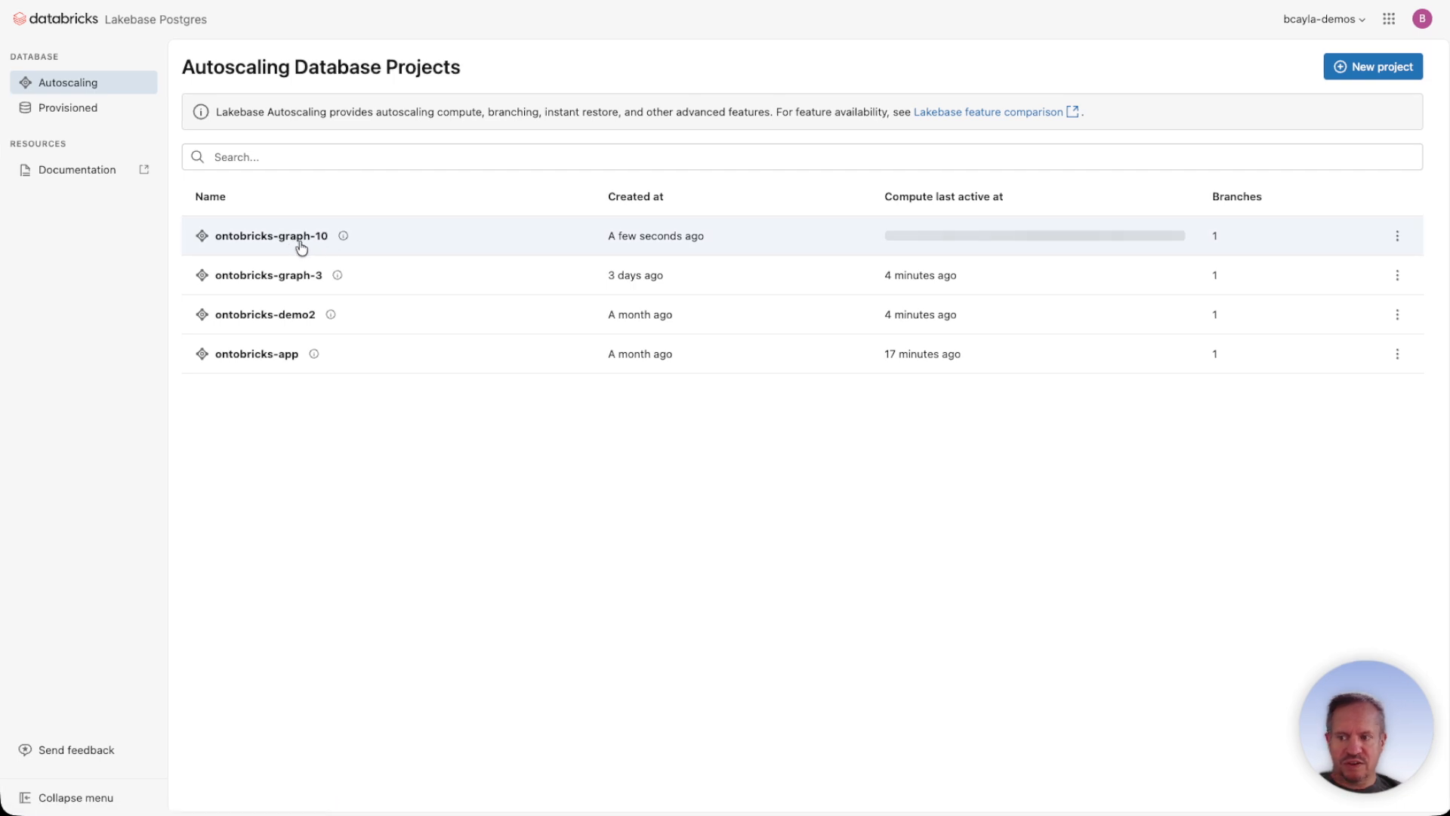
pyautogui.click(300, 244)
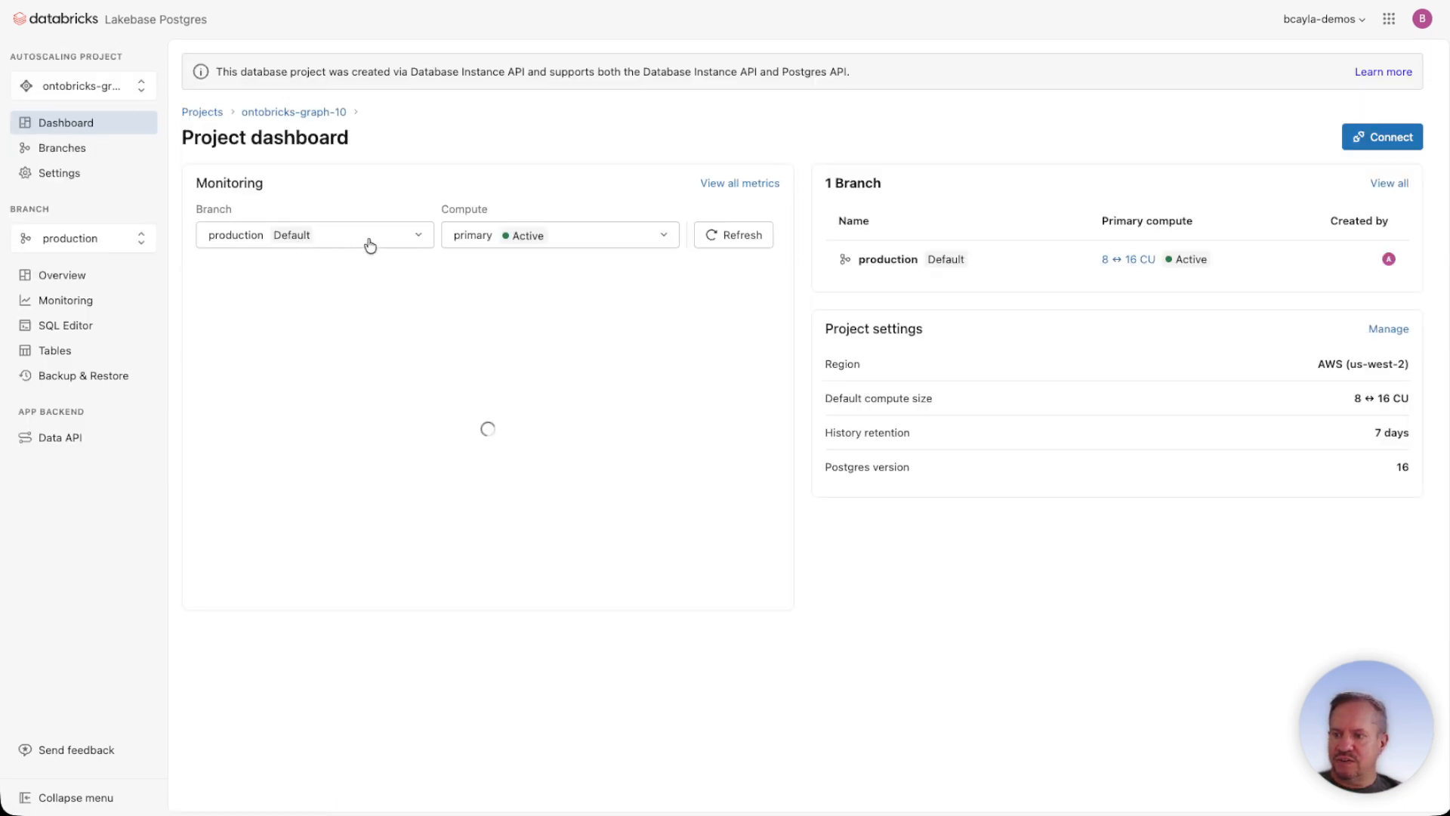
pyautogui.click(79, 349)
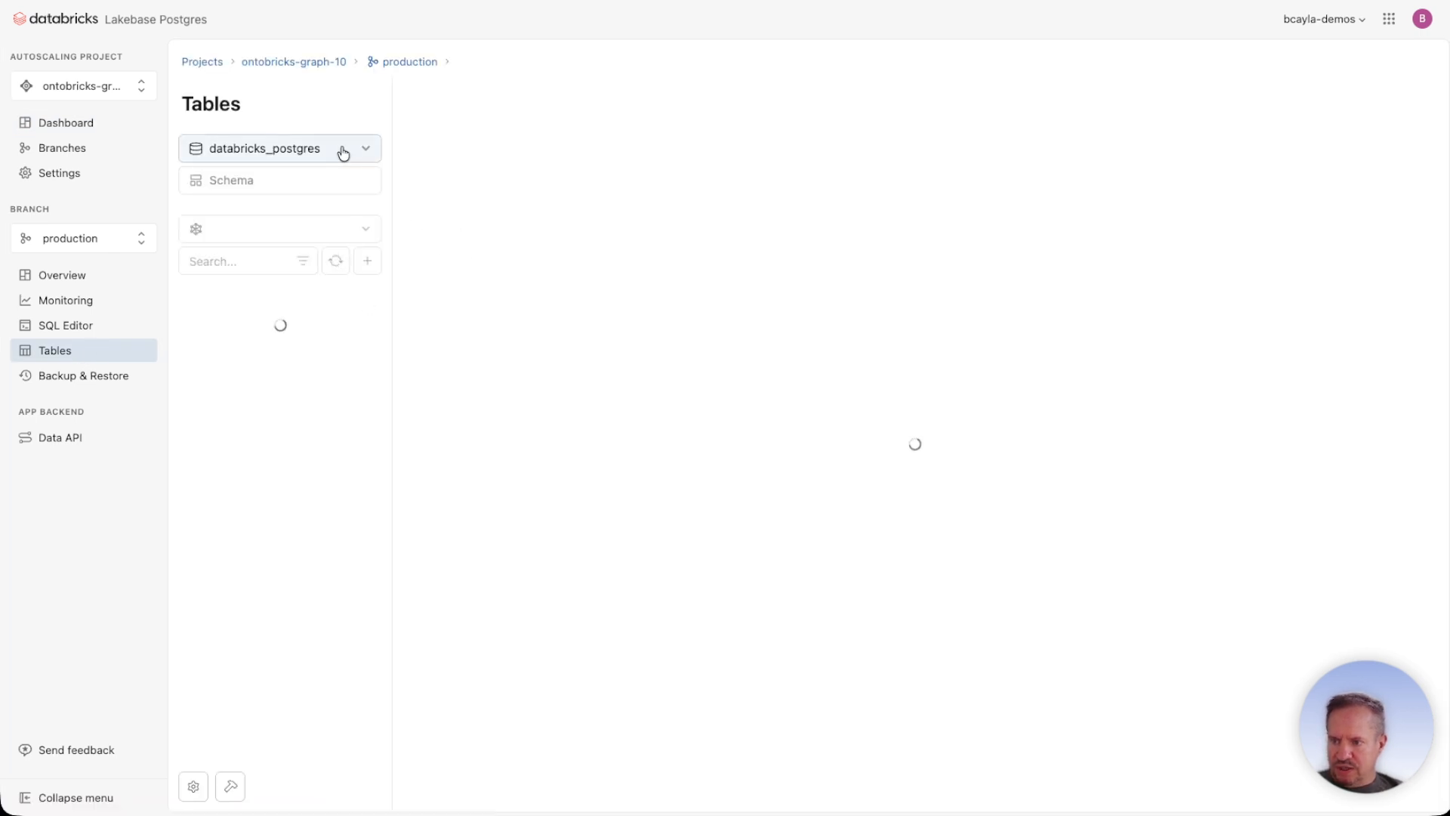
# Show the tables of the ontobricks_graph_sc10 schema in the ontobricks_graph_db database
pyautogui.click(342, 151)
pyautogui.click(276, 212)
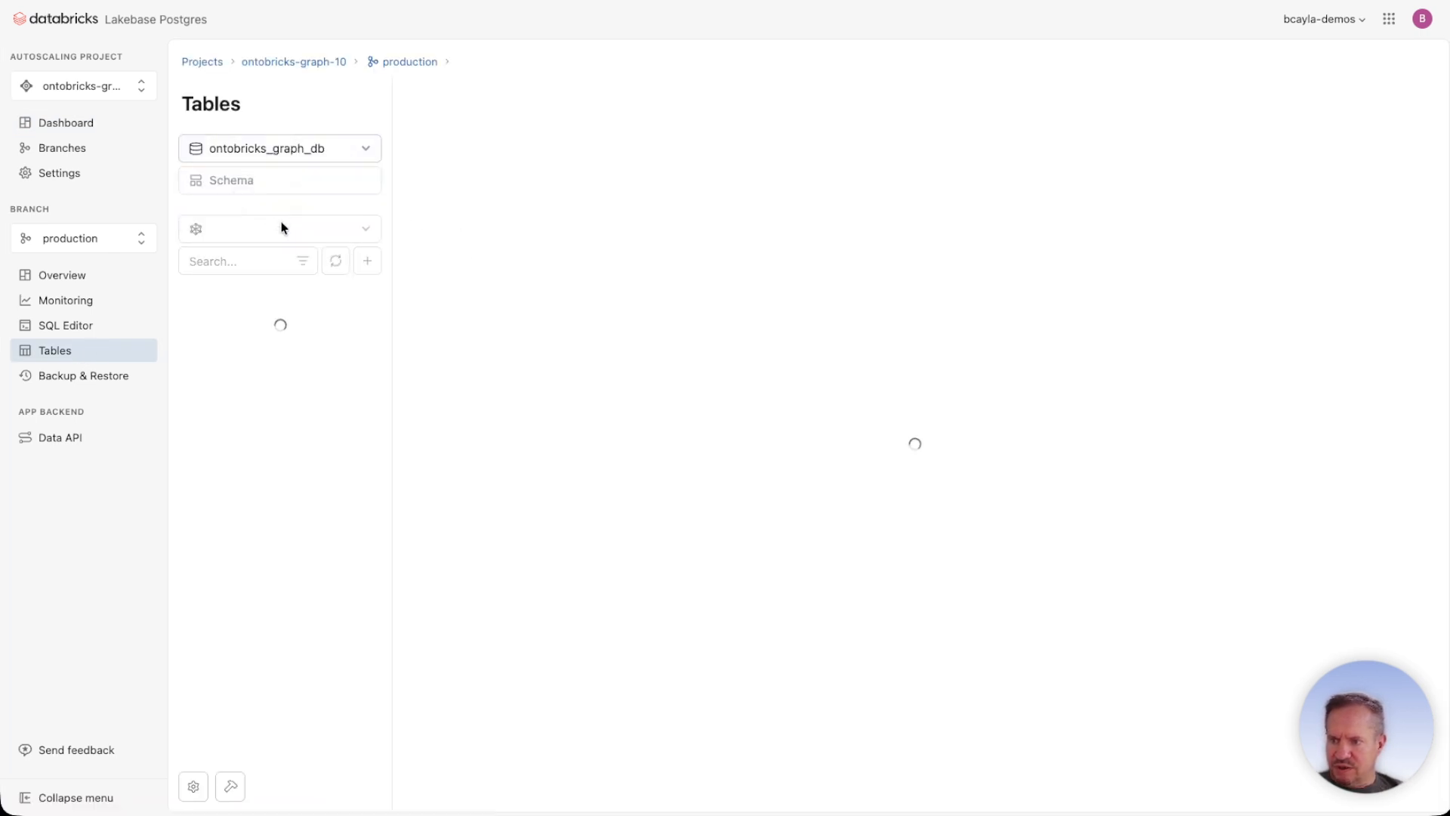
pyautogui.click(279, 234)
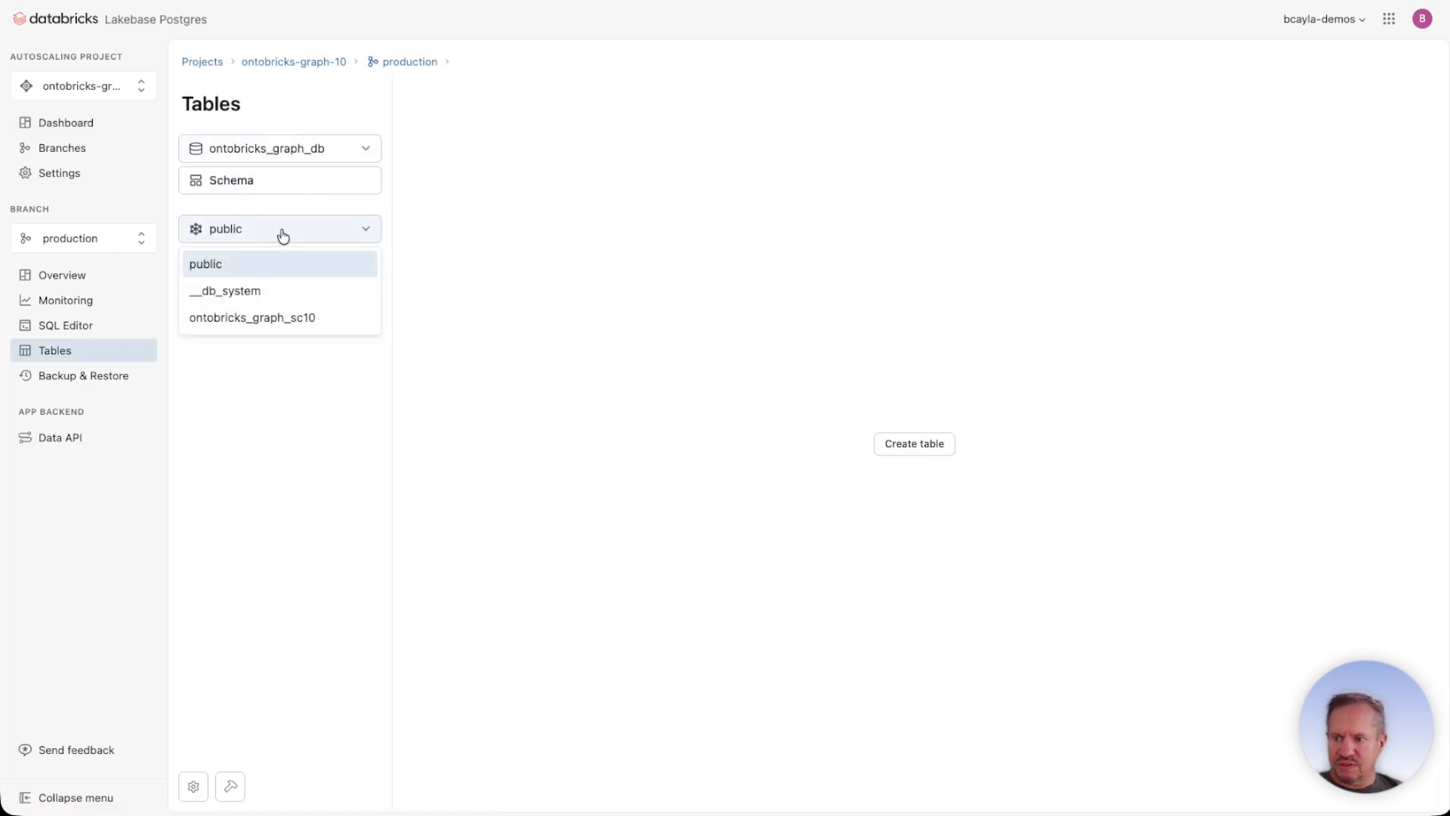
pyautogui.click(240, 318)
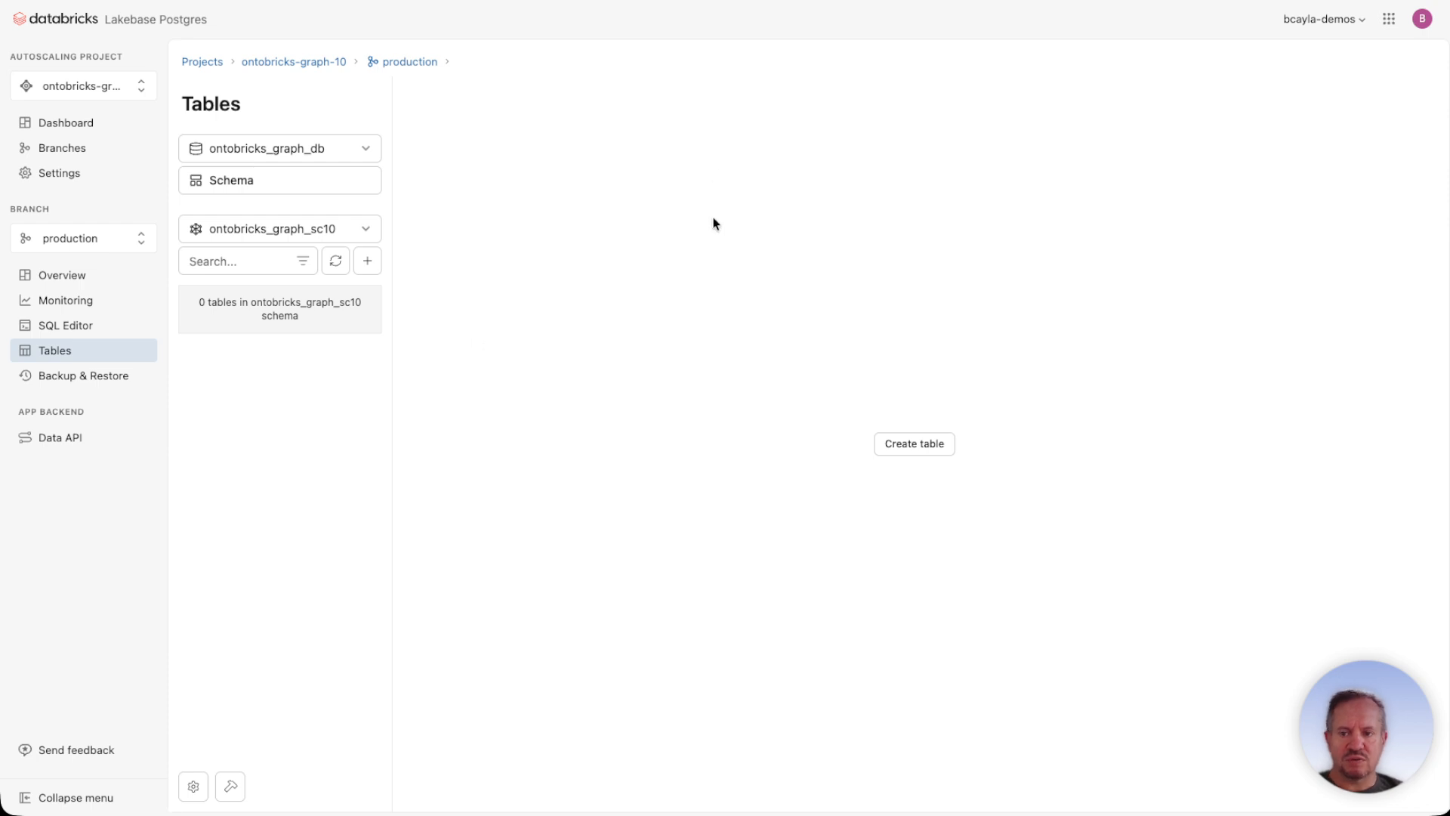
# Return to OntoBricks, load the Lakebase database objects, and expand the cust360auto_v4 entry
pyautogui.hotkey('ctrl', 'Tab')
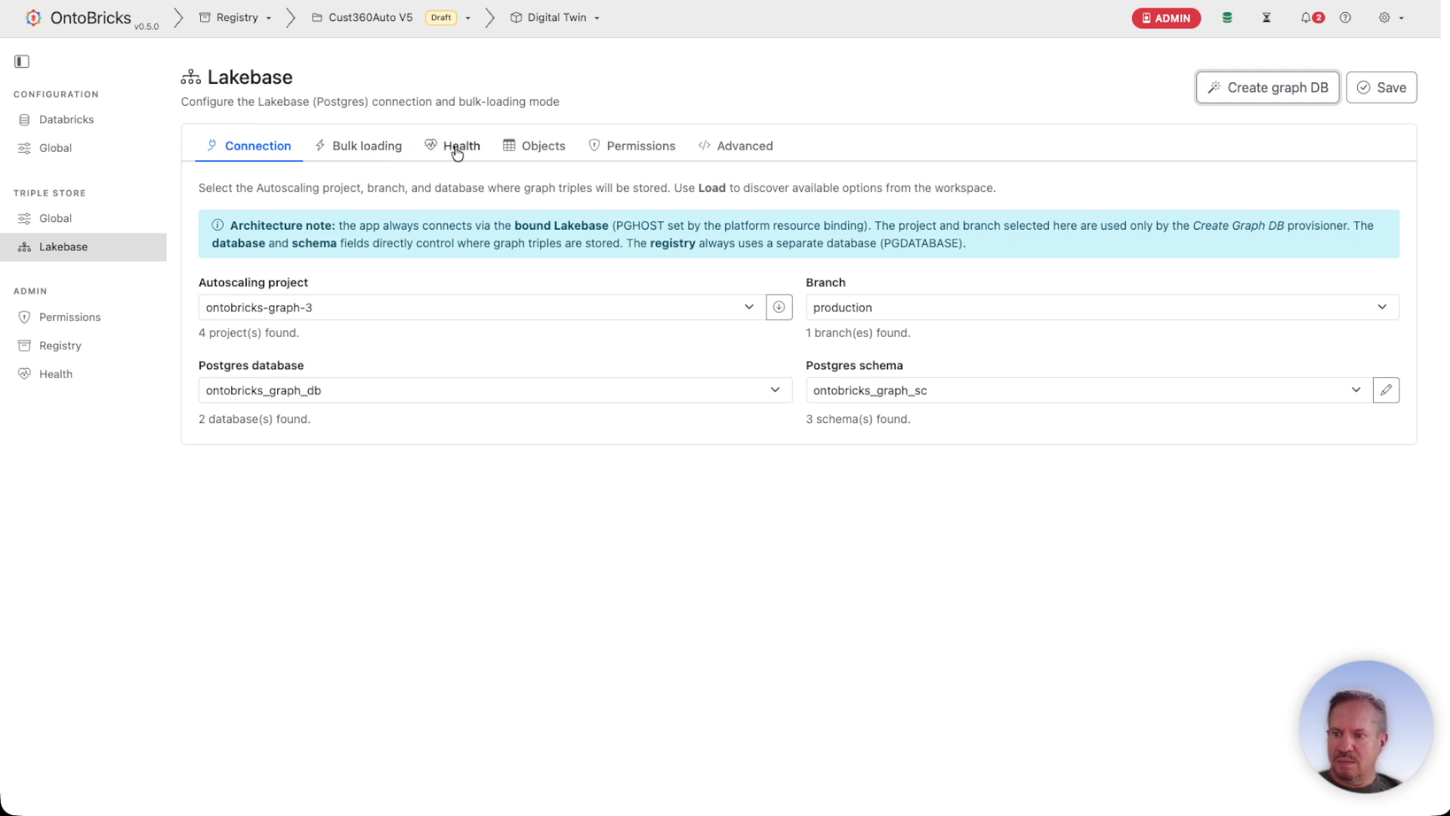
pyautogui.click(536, 151)
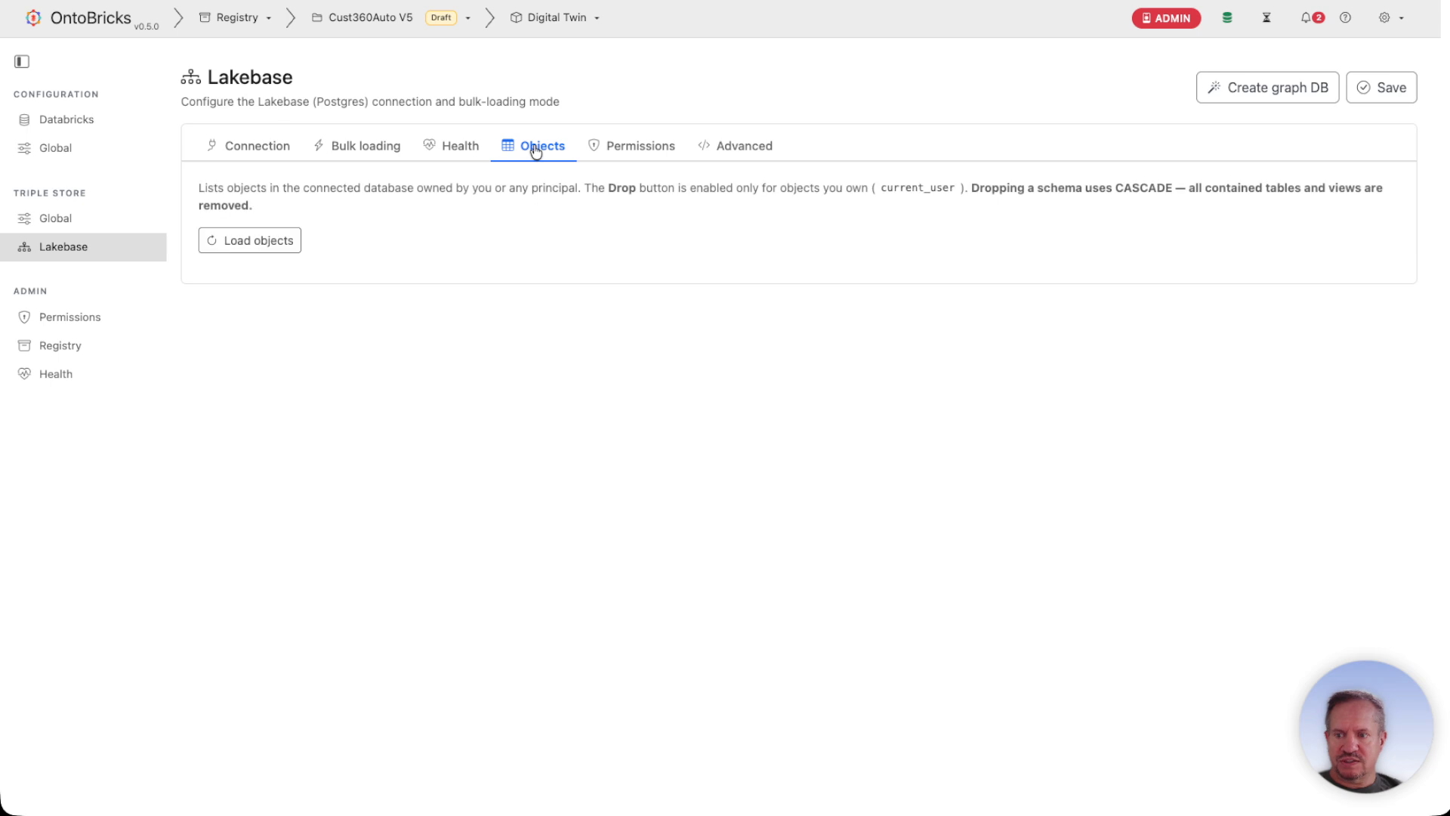
pyautogui.click(274, 240)
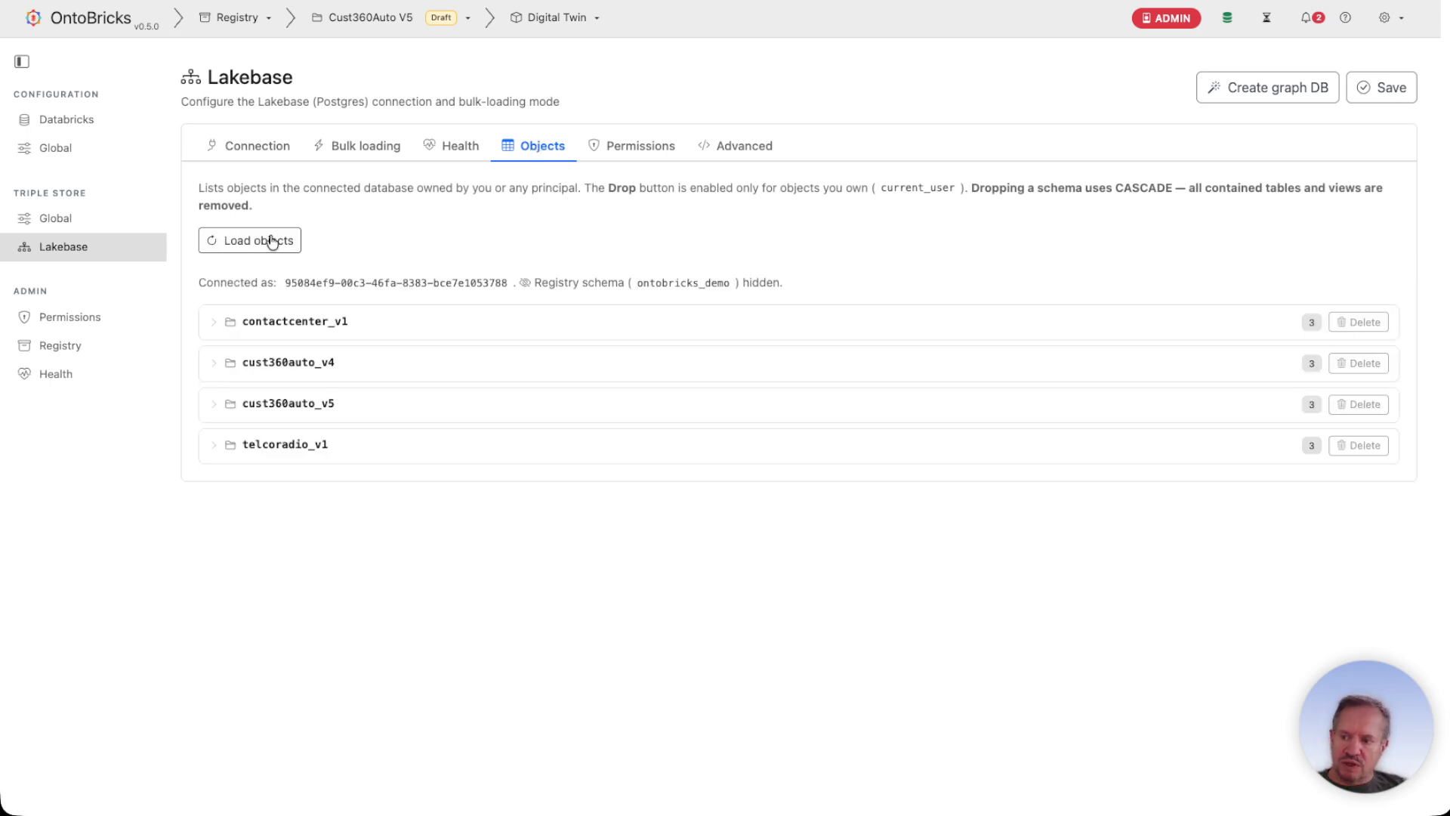
pyautogui.click(210, 364)
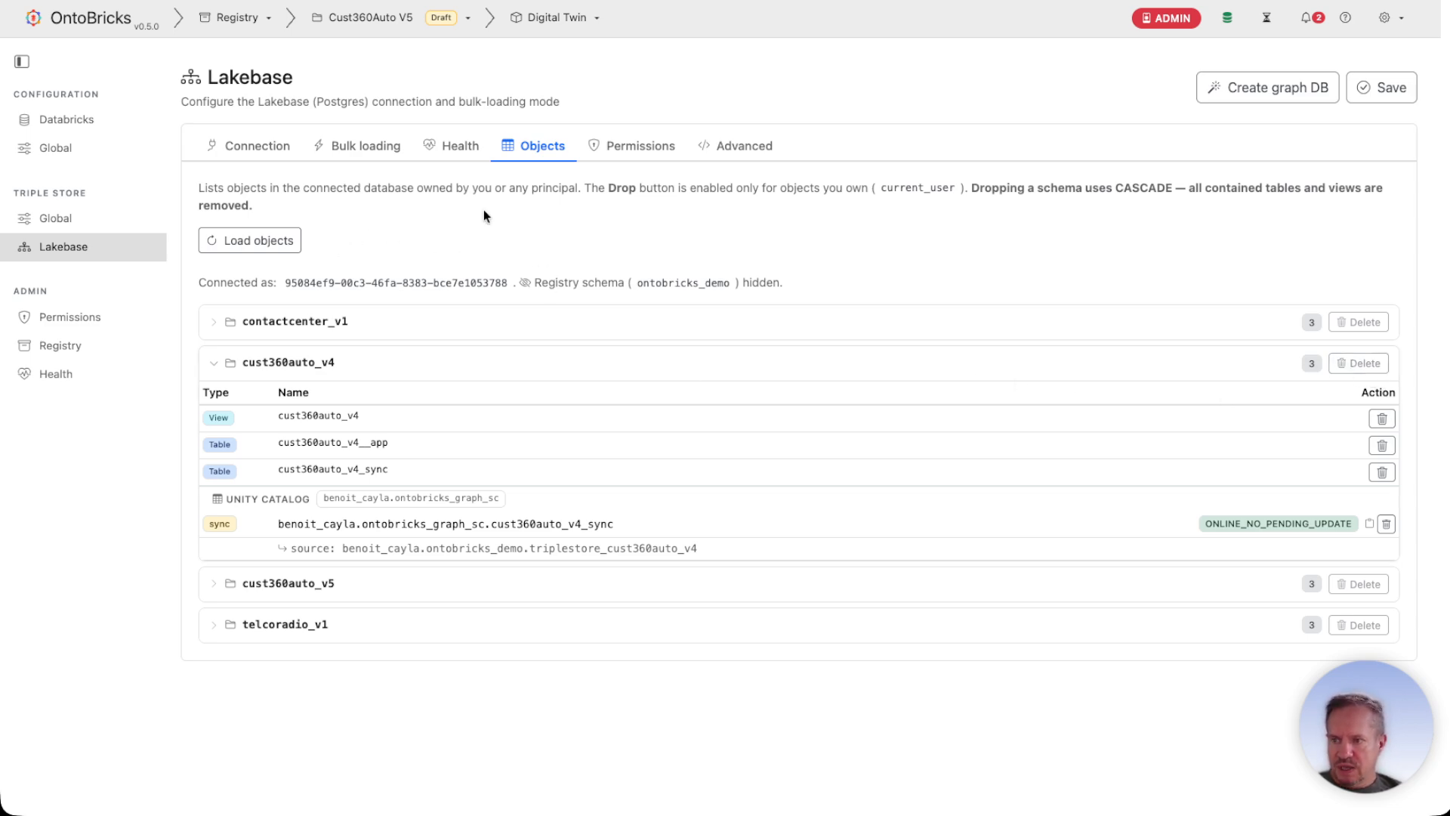
# Open the Cust360Auto ontology's Business Views, compare them with the full graph in the Designer, and return to Business Views
pyautogui.click(348, 21)
pyautogui.moveTo(403, 312)
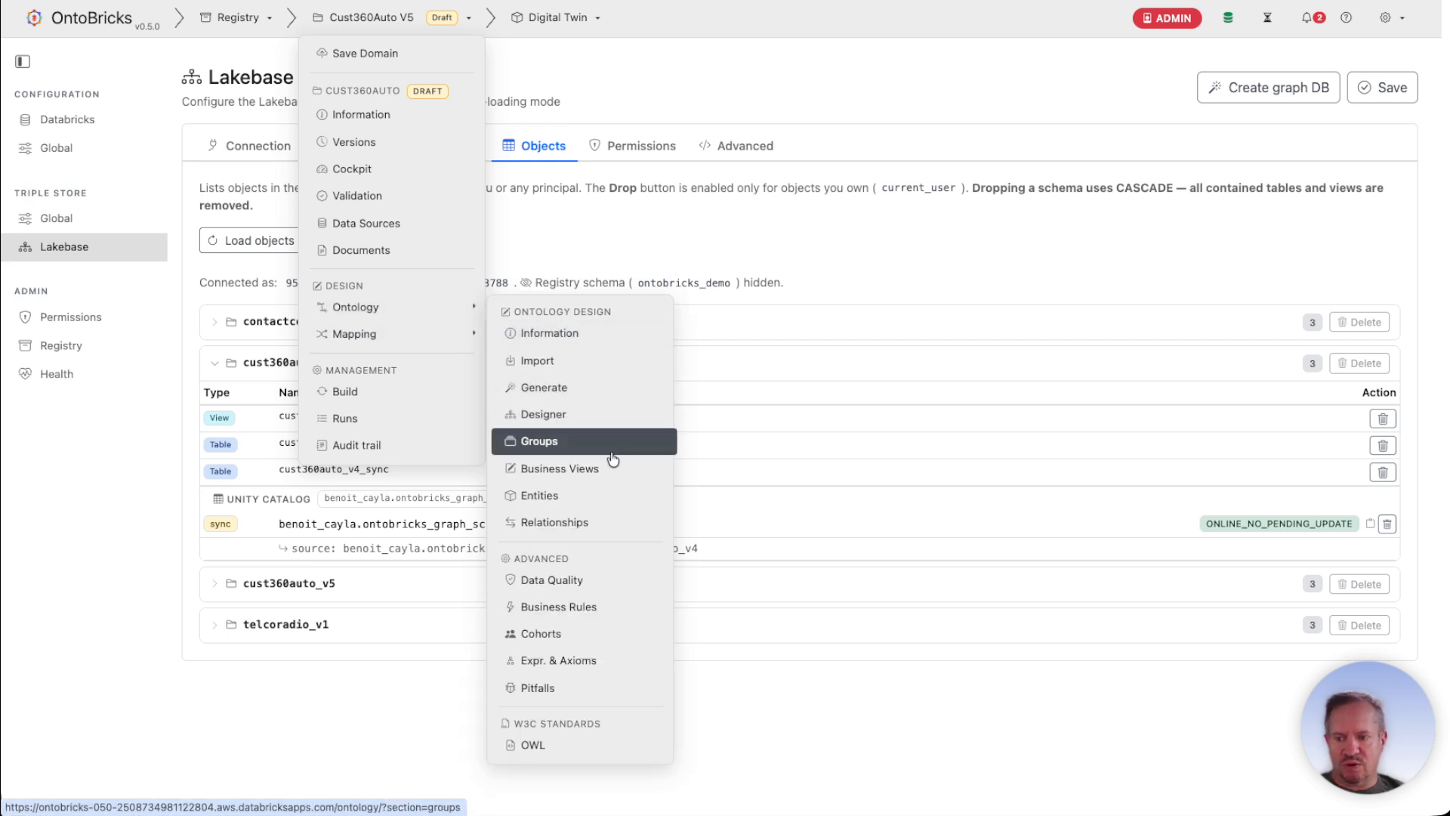
pyautogui.click(573, 471)
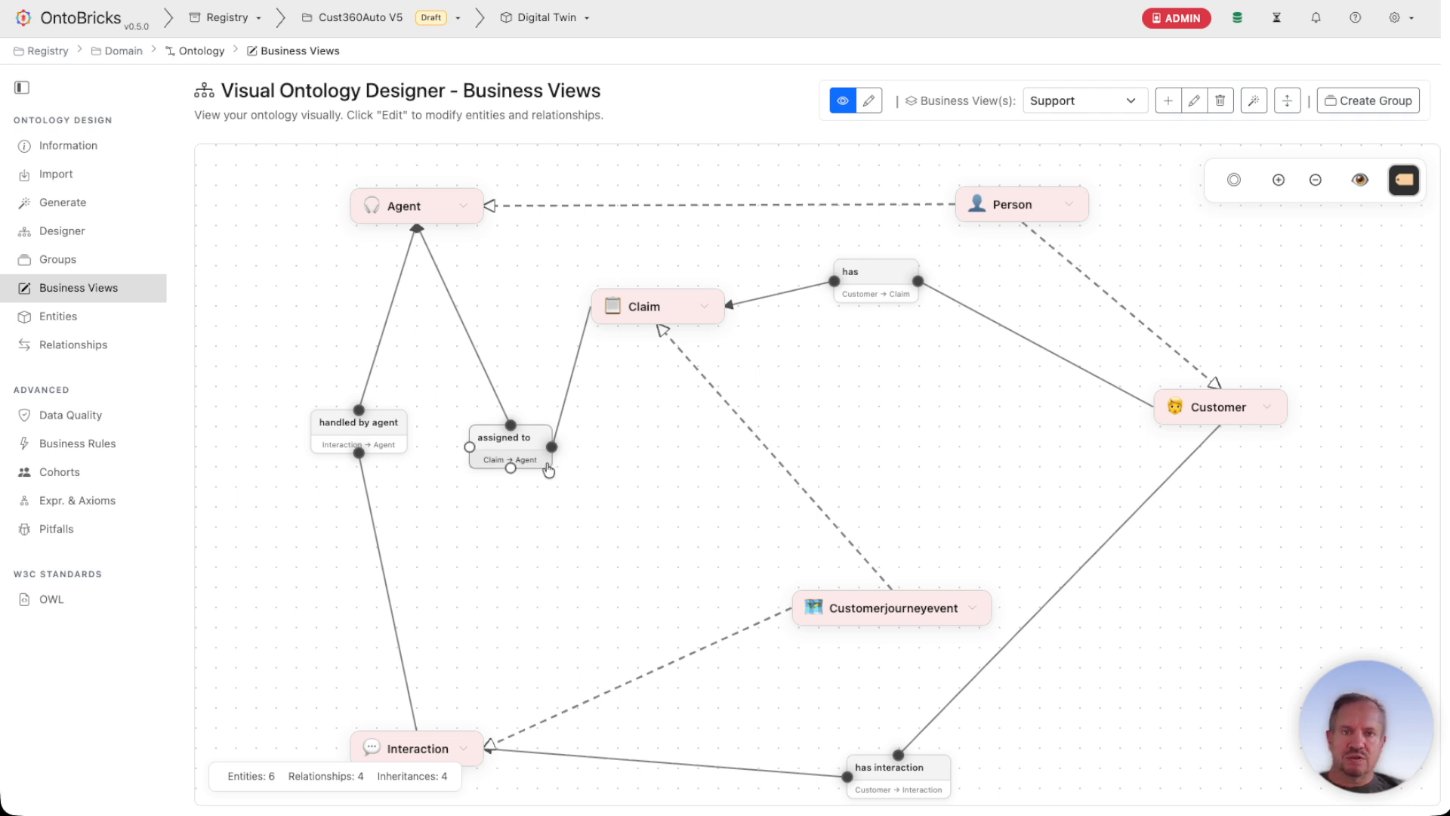
pyautogui.click(84, 231)
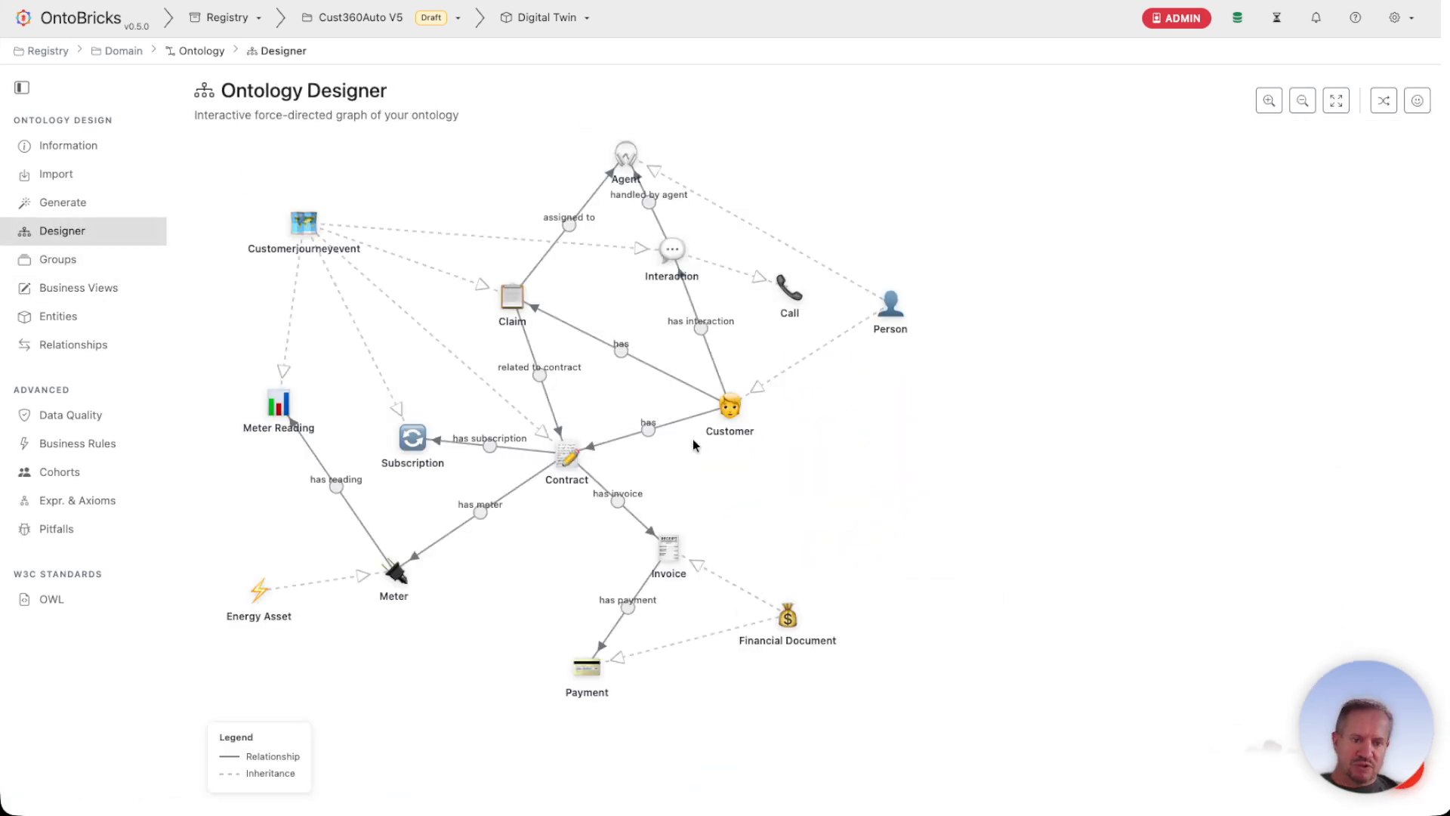
pyautogui.click(79, 288)
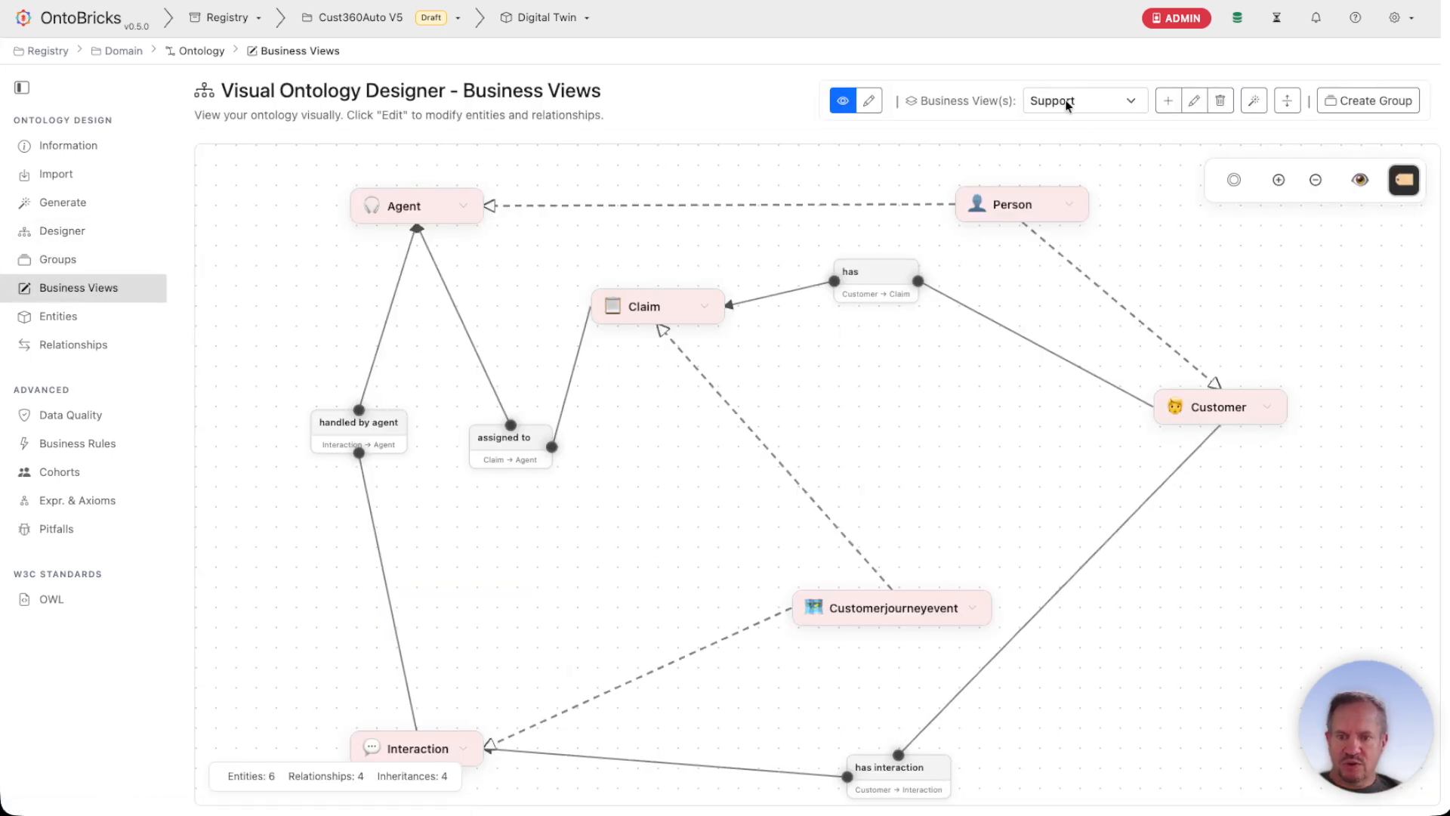
# Check the available business views and the Customer entity's attributes, then move Customer slightly down and left in the Support view
pyautogui.click(1107, 106)
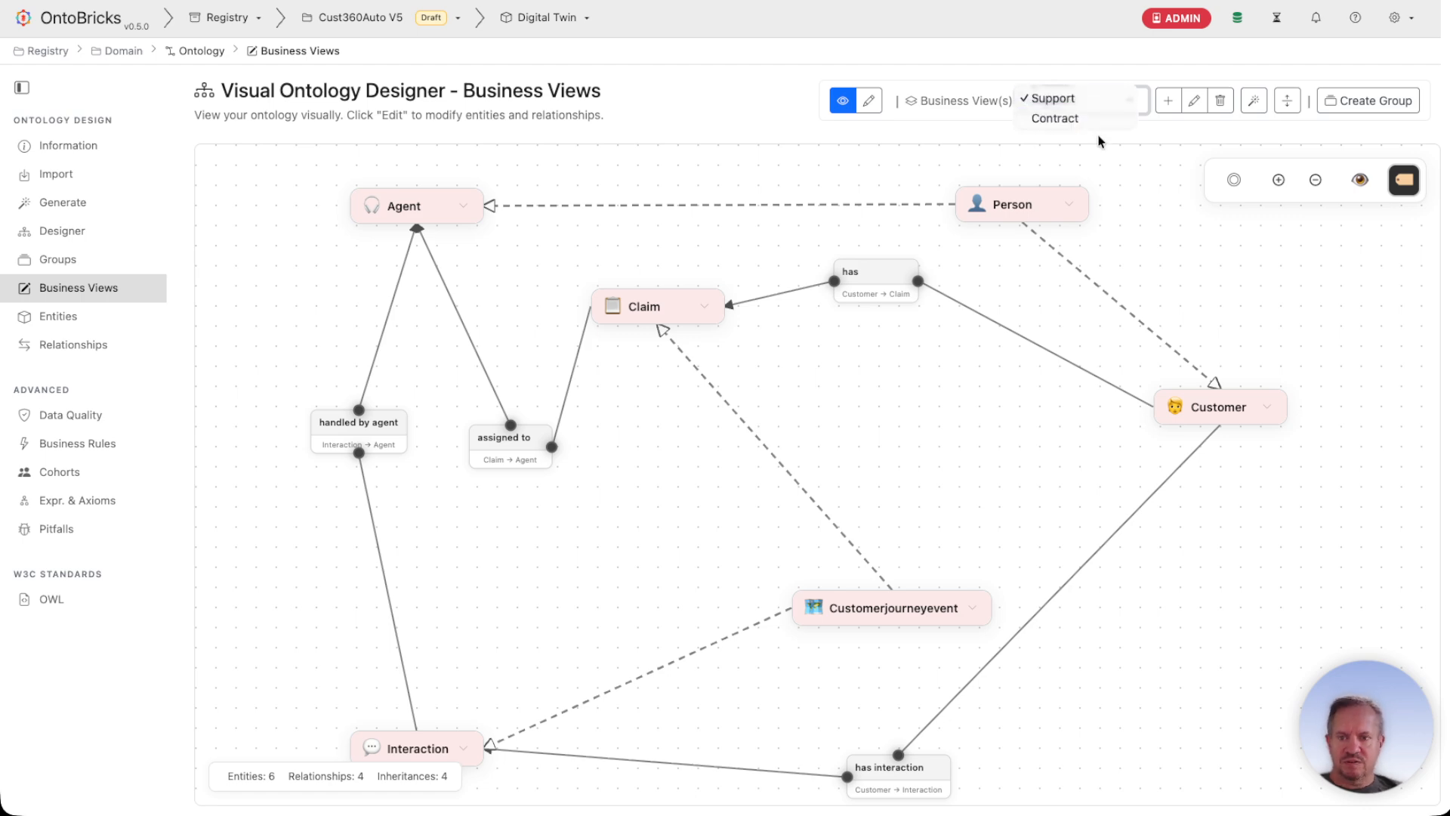
pyautogui.click(1149, 227)
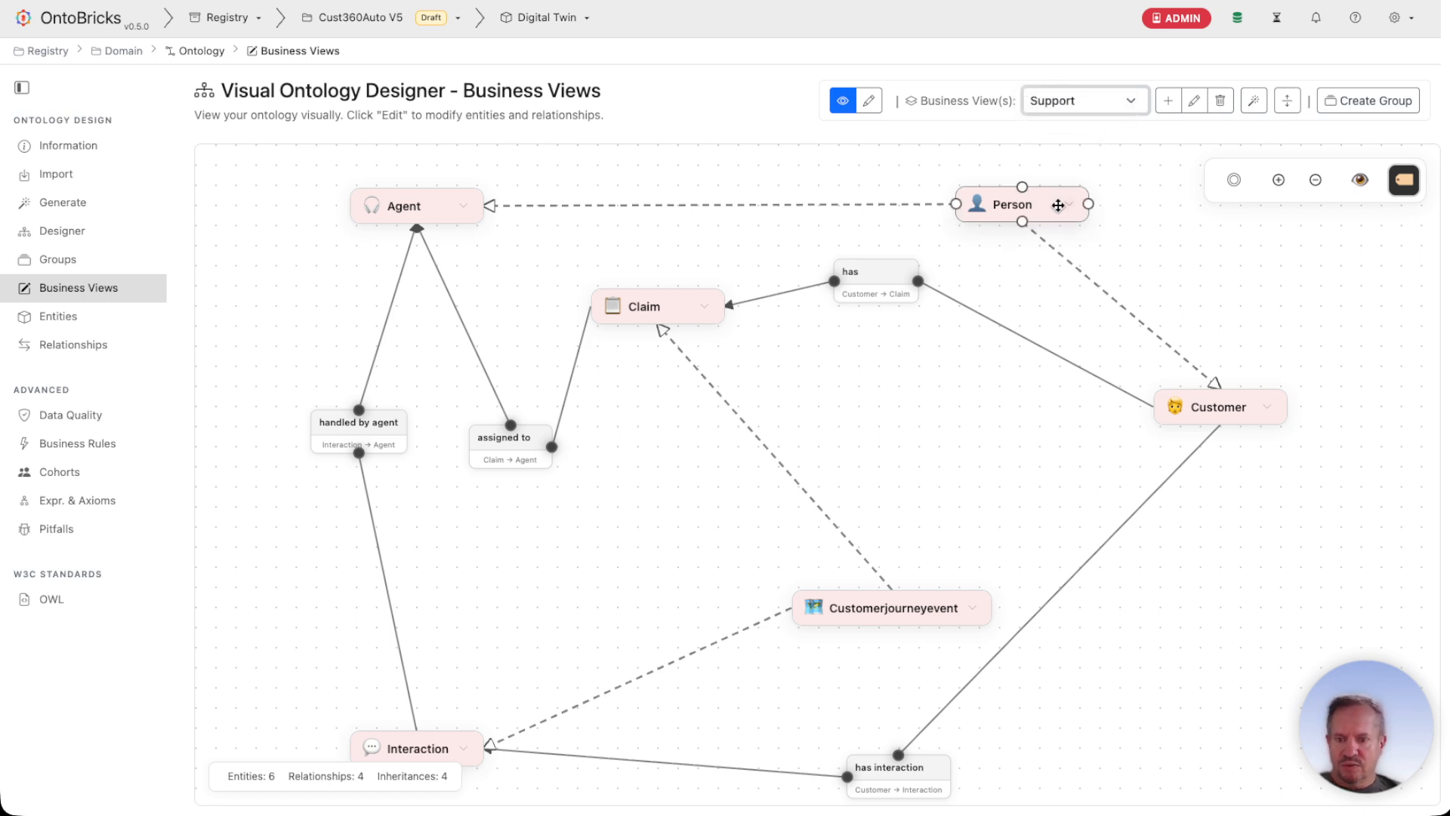
pyautogui.click(1269, 408)
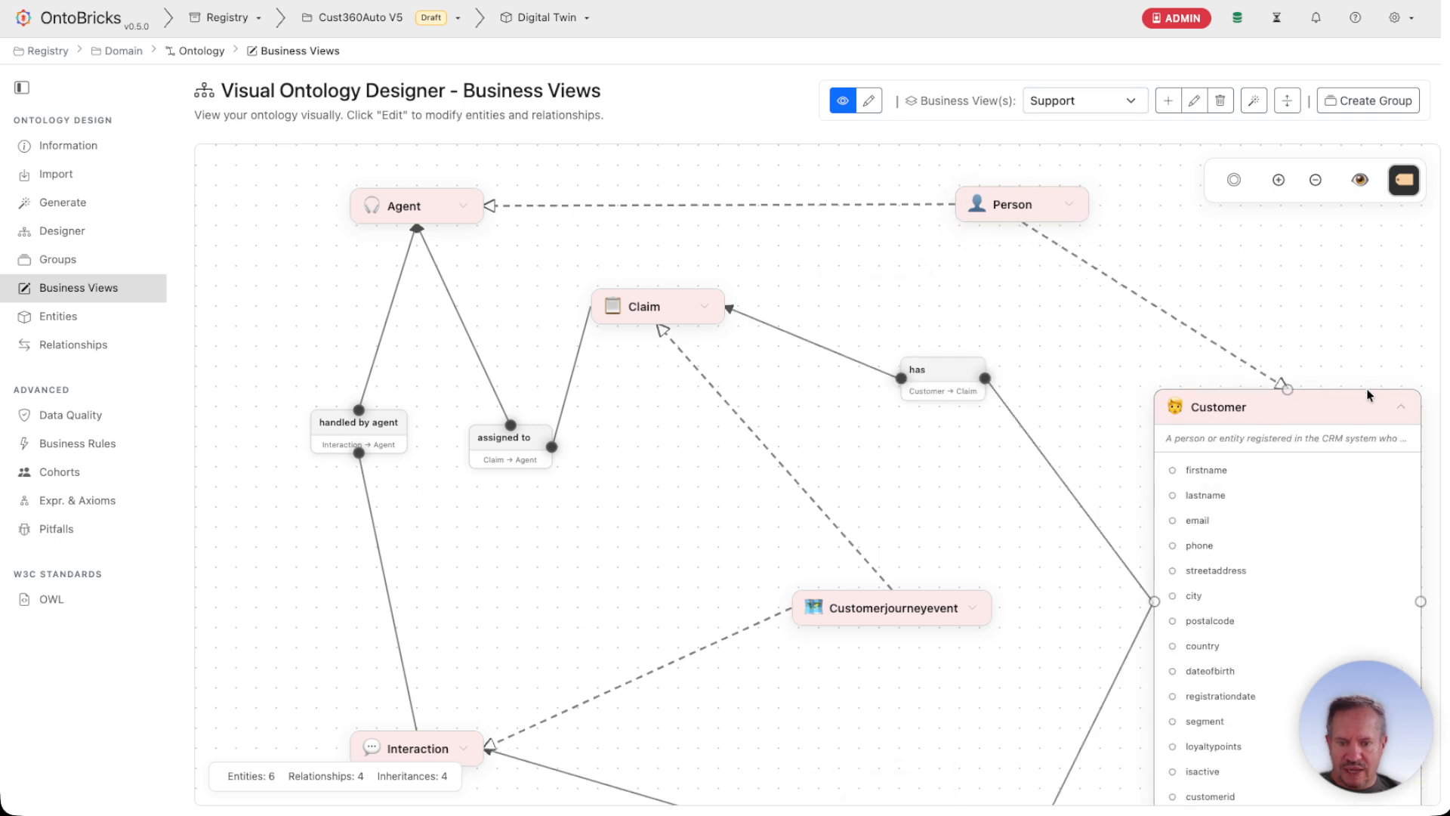
pyautogui.click(1401, 410)
pyautogui.moveTo(1237, 400); pyautogui.dragTo(1178, 438)
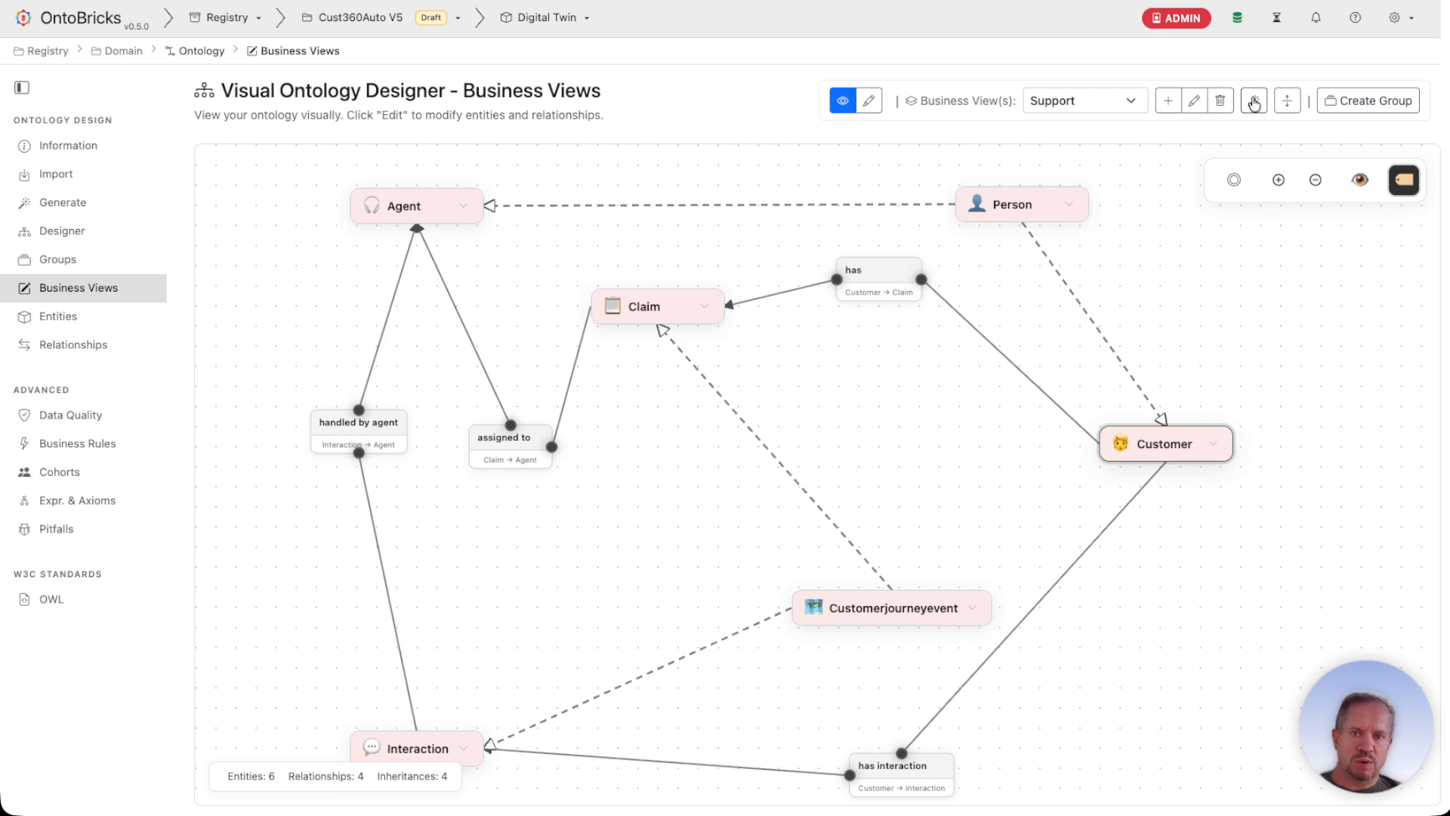
# Create a business view named claim with the assistant, from the Claim entity with a neighbour depth of 1 hop
pyautogui.click(1254, 102)
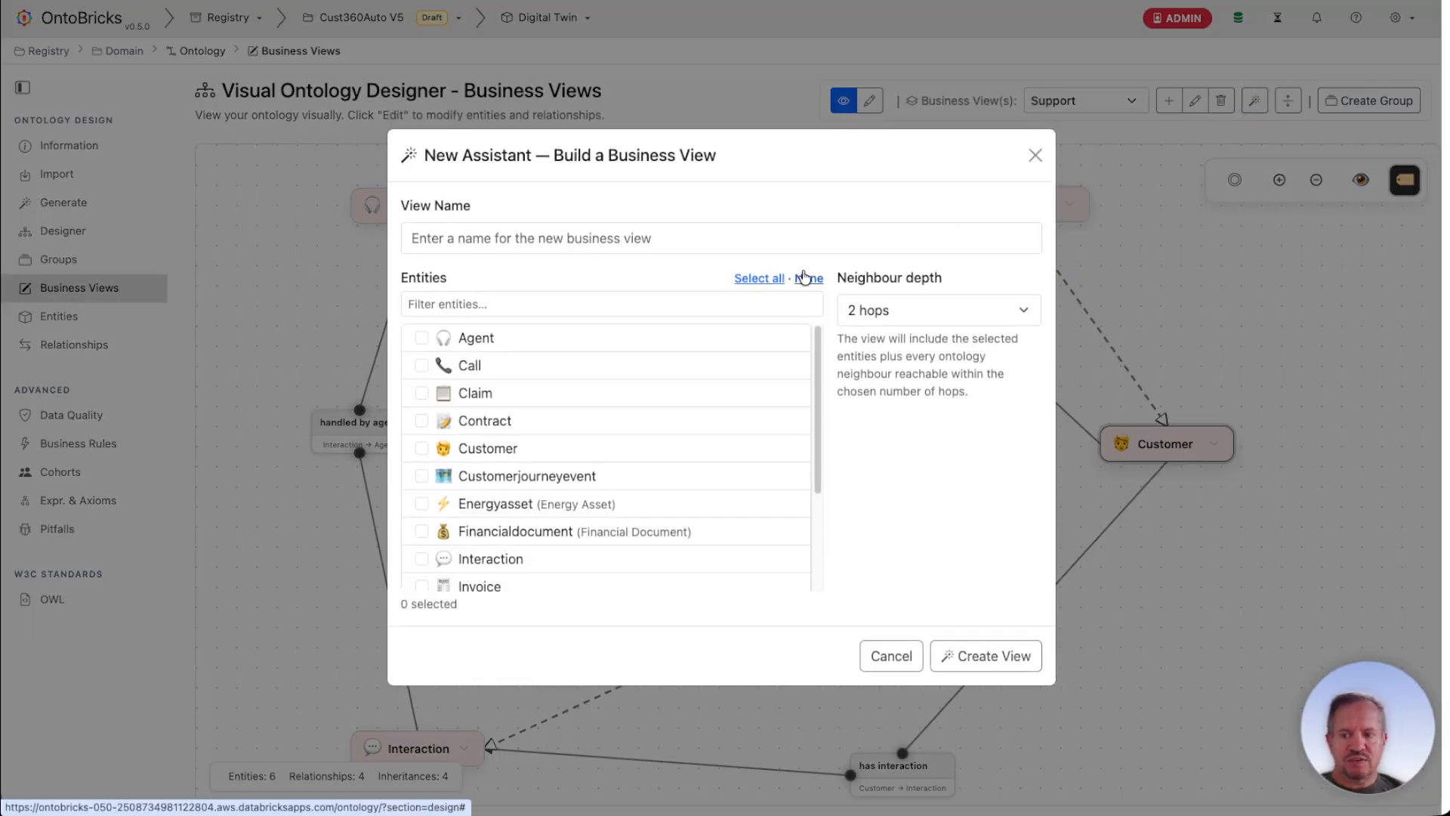
pyautogui.click(421, 393)
pyautogui.click(944, 314)
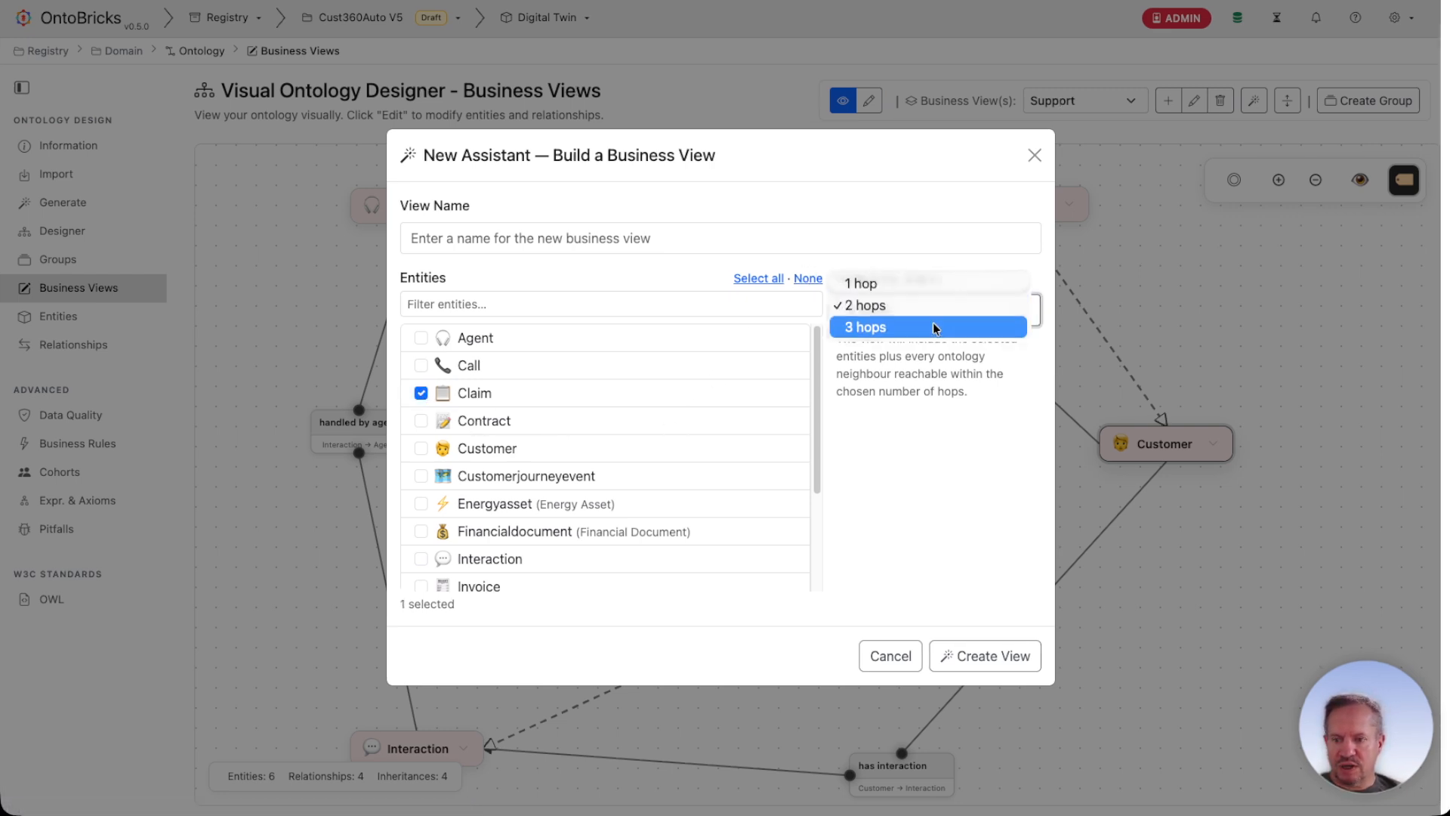
pyautogui.click(902, 281)
pyautogui.click(599, 231)
pyautogui.write('claim')
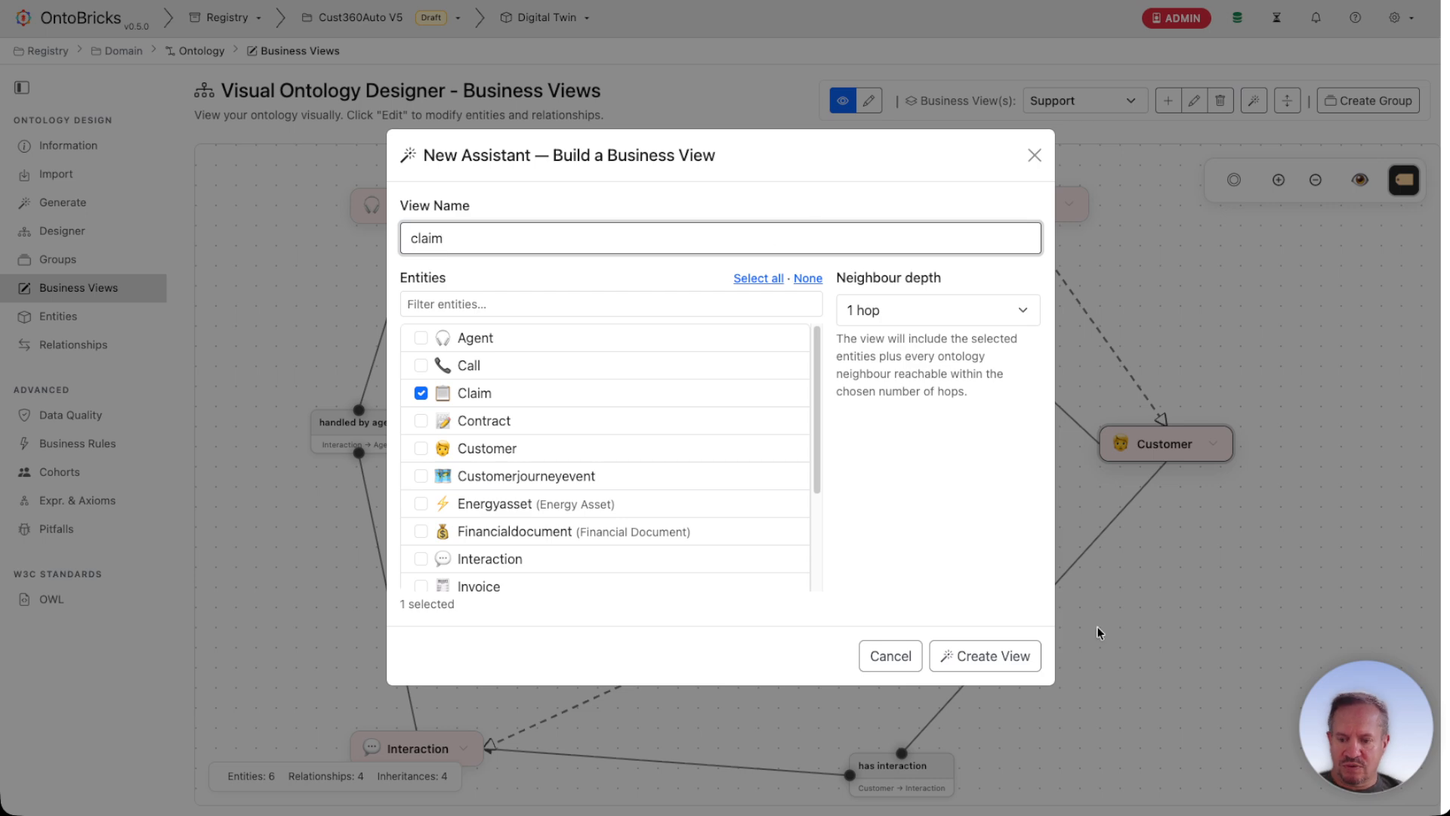
pyautogui.click(985, 656)
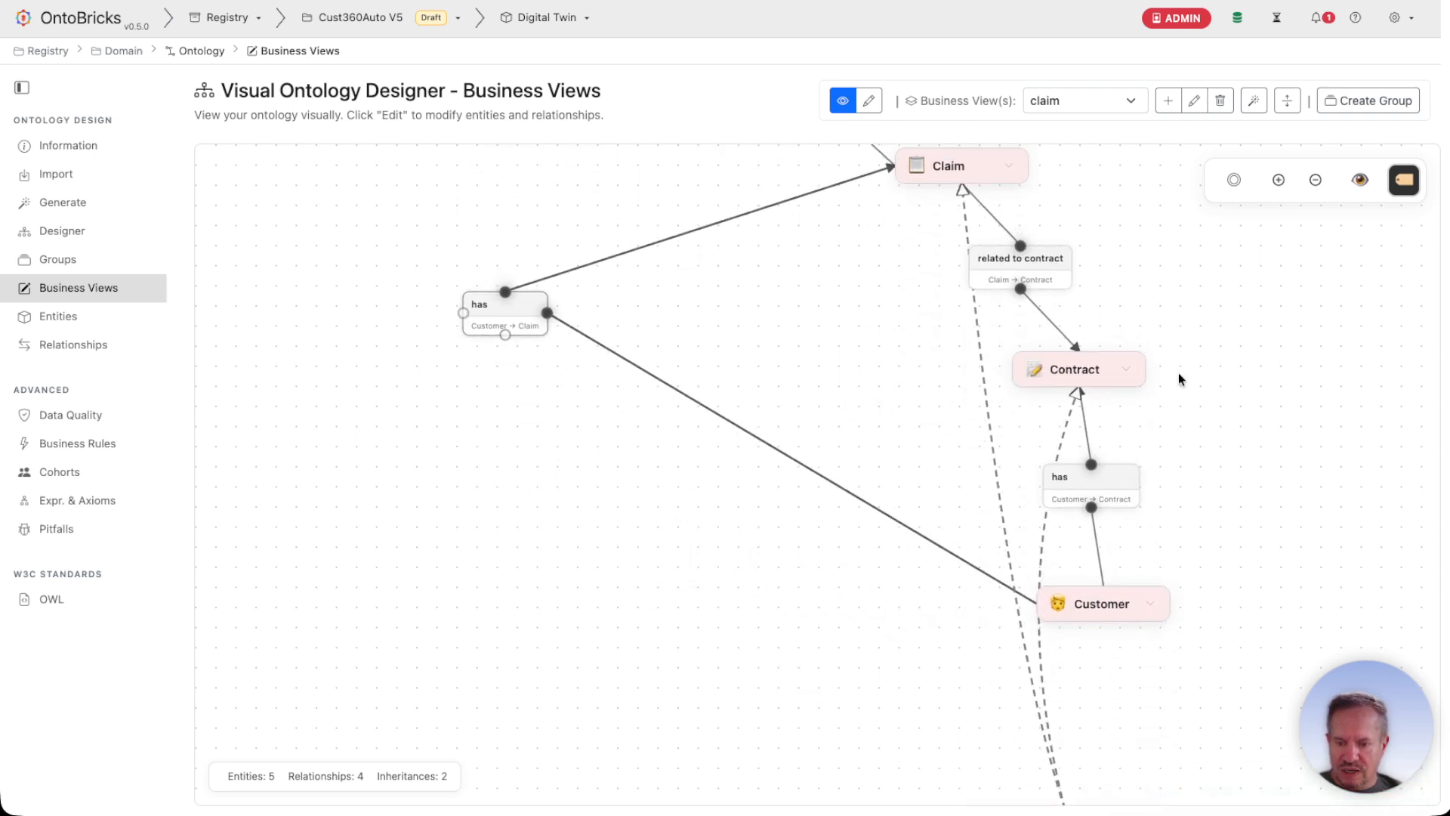
# Rearrange the claim view by moving Customer to the left of Contract and Customerjourneyevent to the right of Contract
pyautogui.moveTo(1135, 611); pyautogui.dragTo(737, 598)
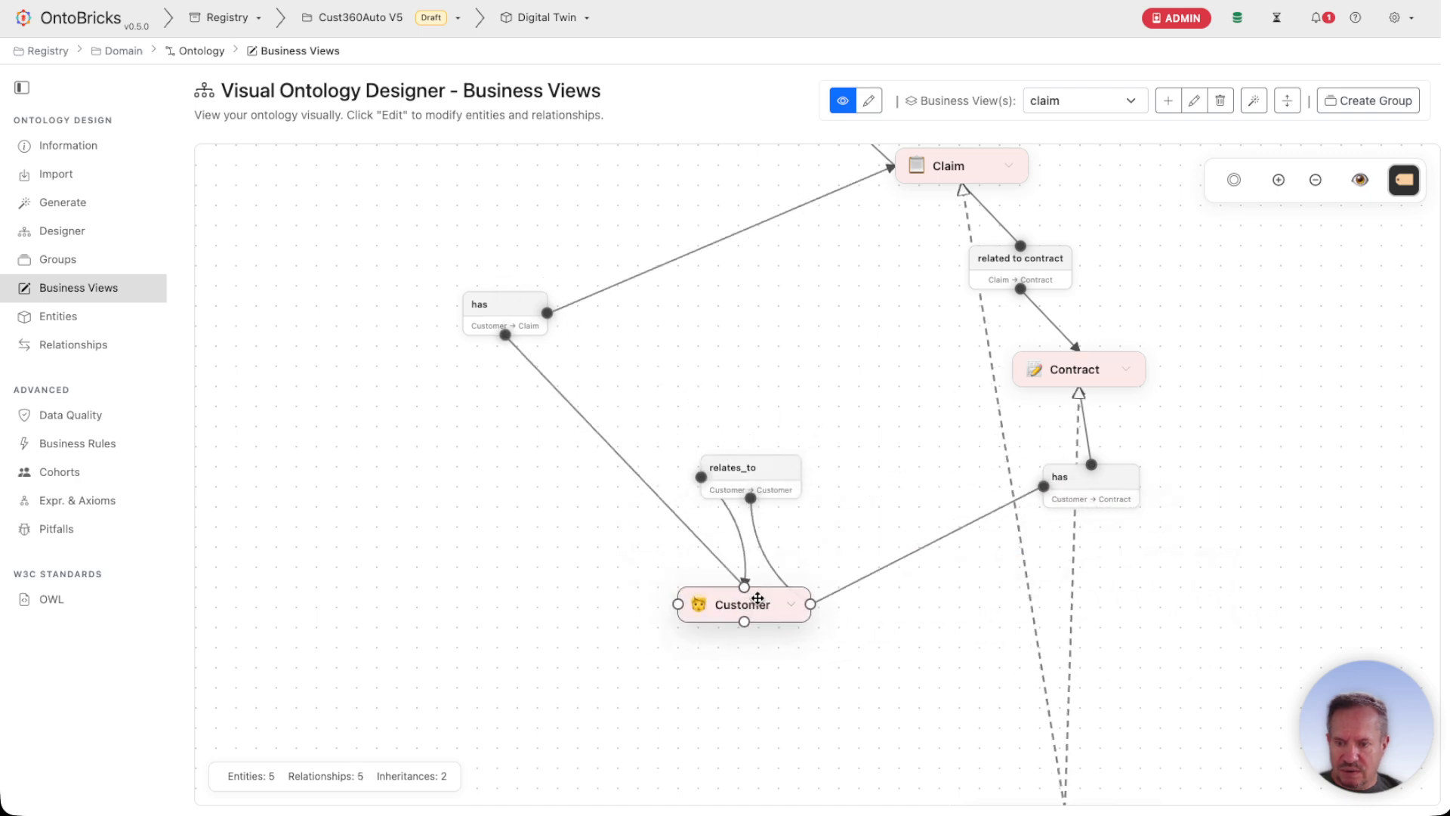
pyautogui.moveTo(822, 631); pyautogui.dragTo(810, 678)
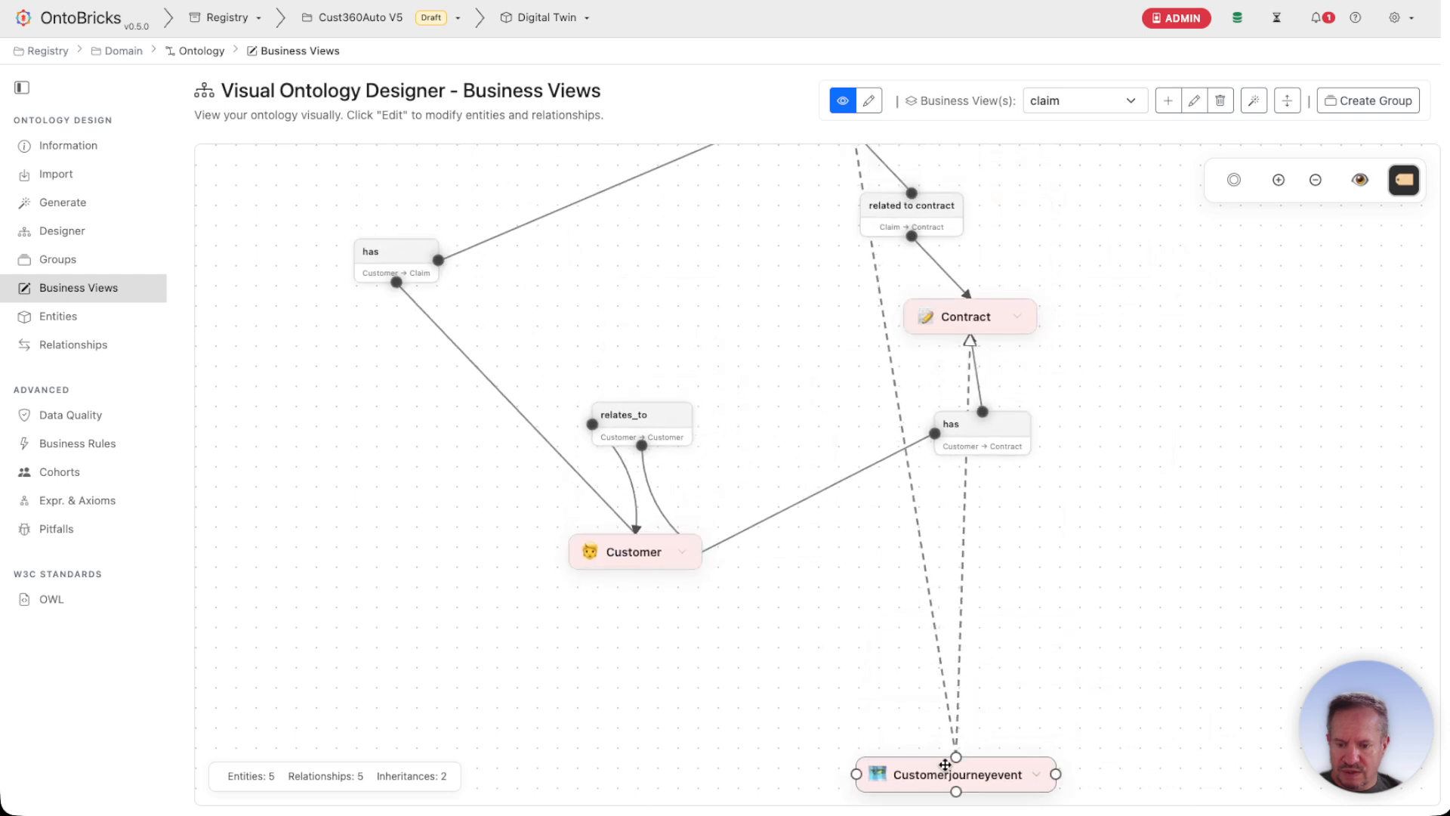
pyautogui.moveTo(952, 769); pyautogui.dragTo(1240, 282)
pyautogui.moveTo(1176, 443); pyautogui.dragTo(1147, 649)
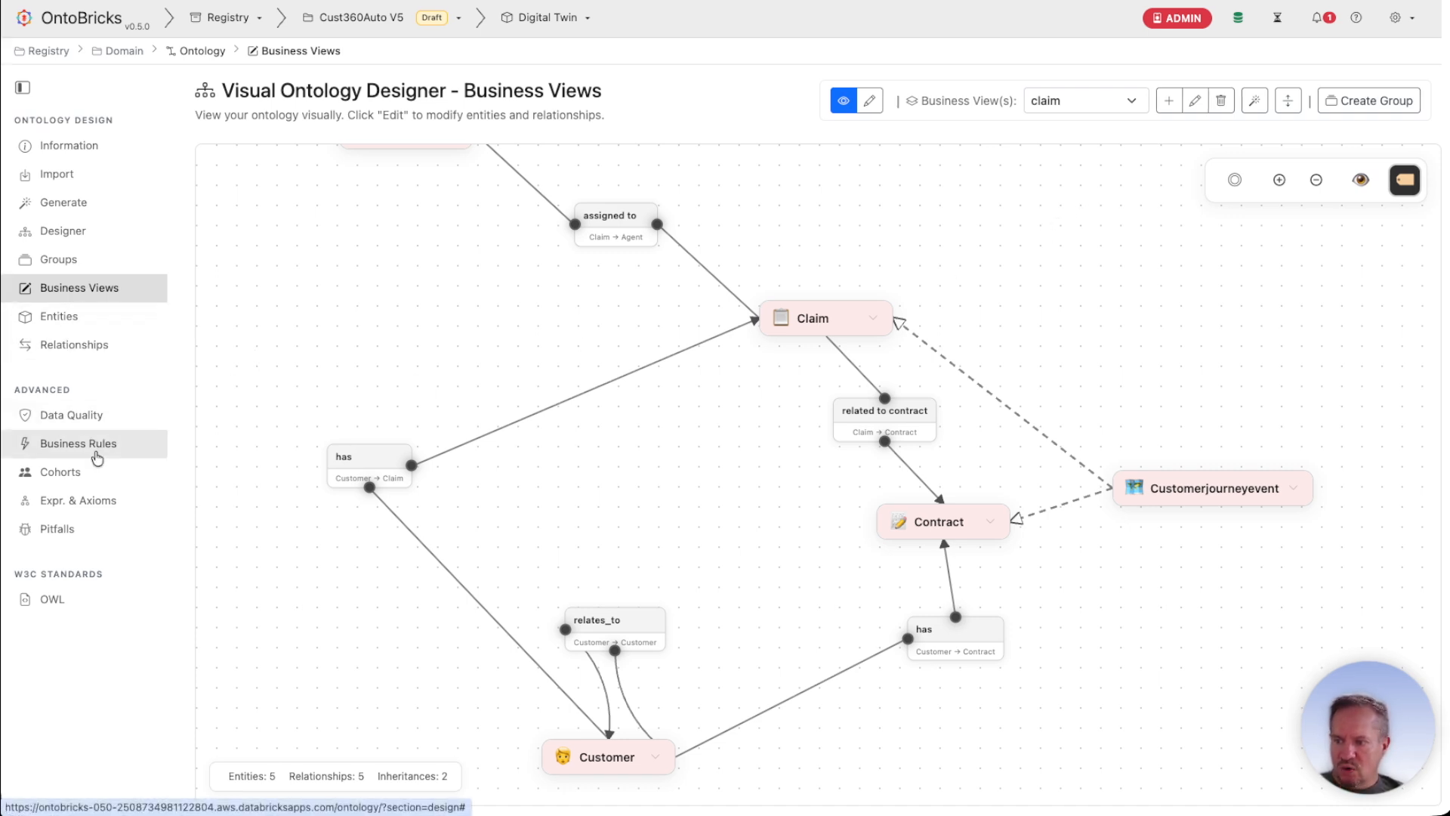
# Auto-generate data quality rules for the ontology and look over the suggested rules
pyautogui.click(91, 423)
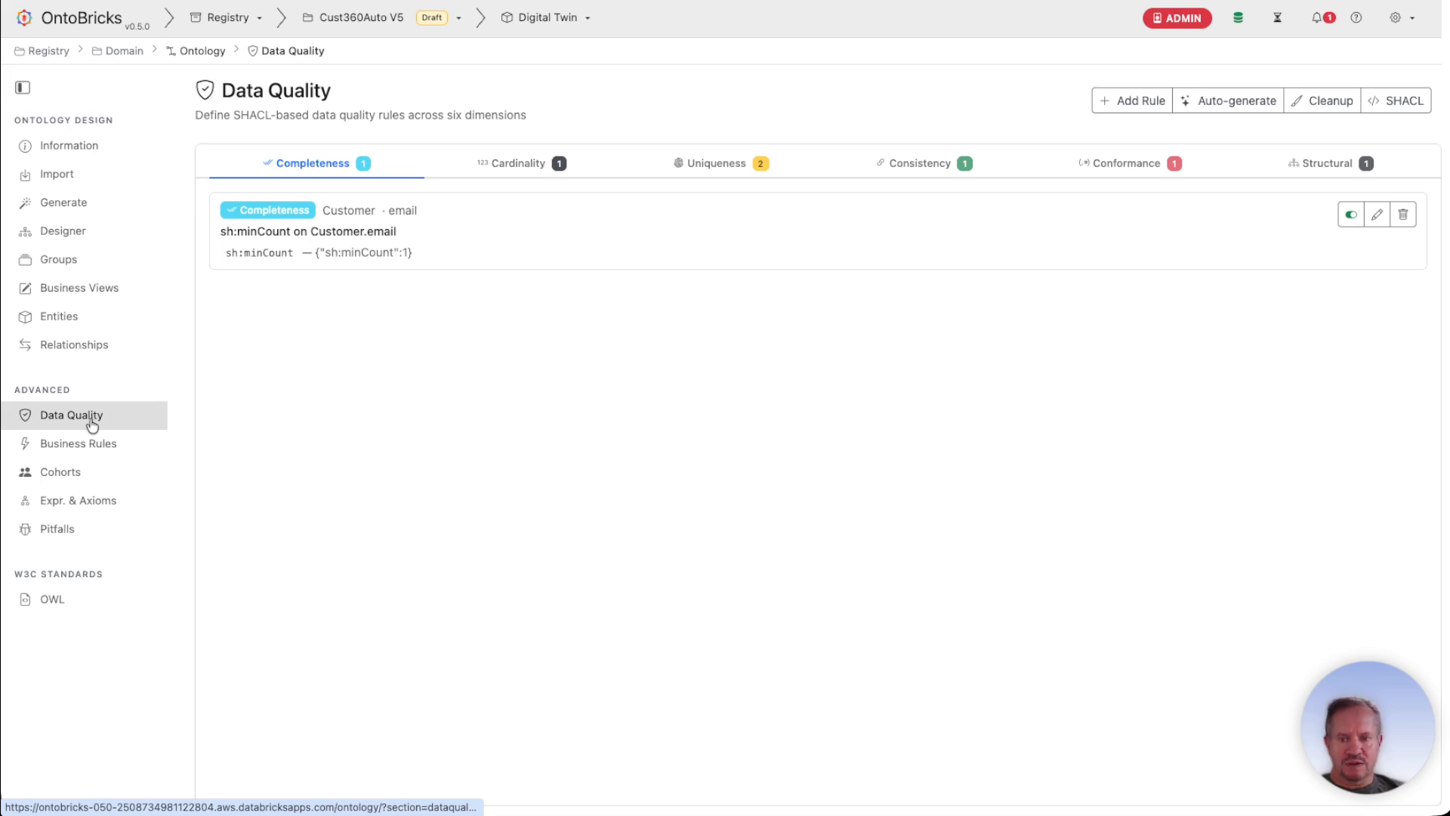
pyautogui.click(1219, 105)
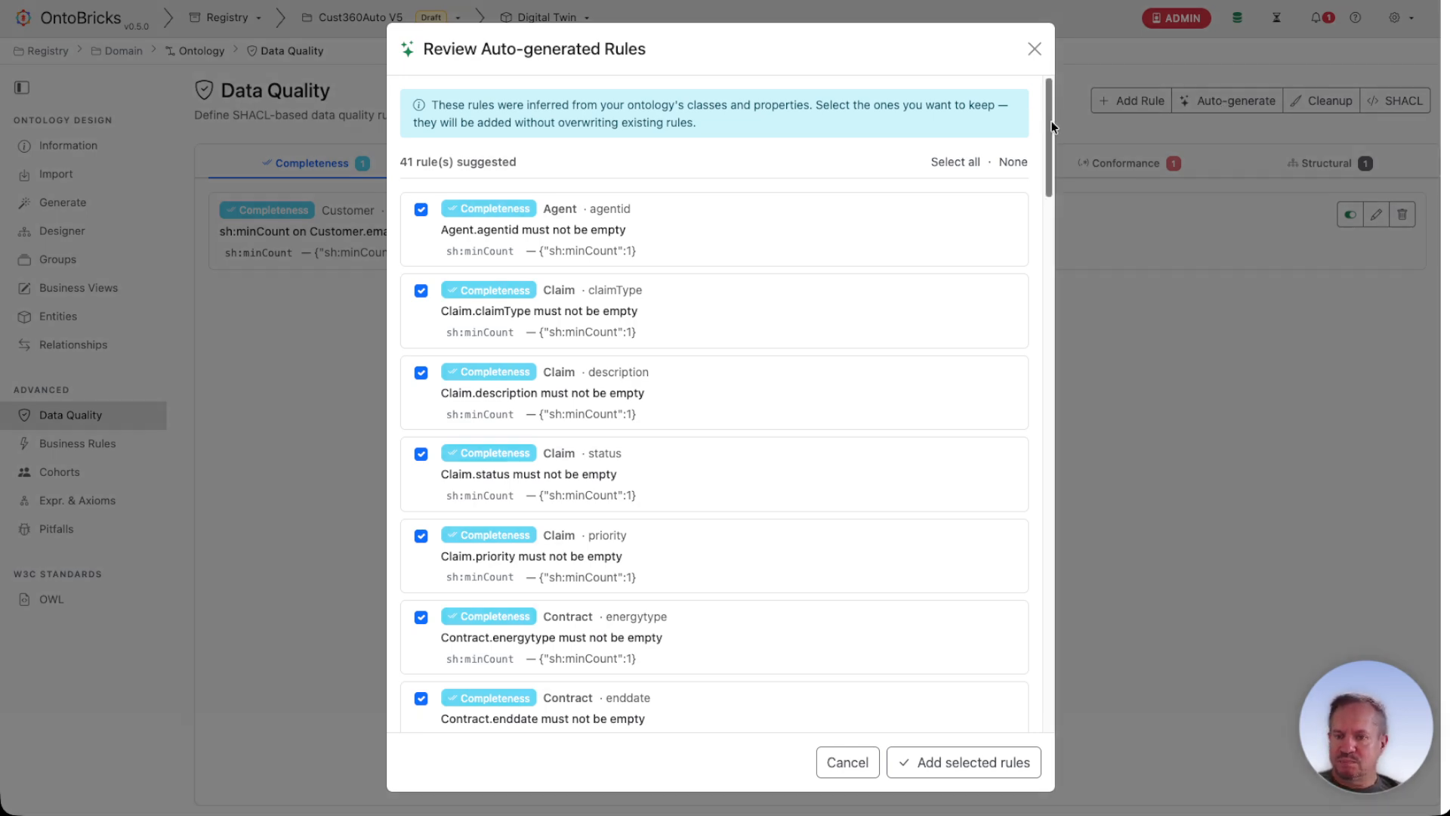
pyautogui.scroll(-1, 1050, 125)
pyautogui.moveTo(1050, 125); pyautogui.dragTo(1101, 113)
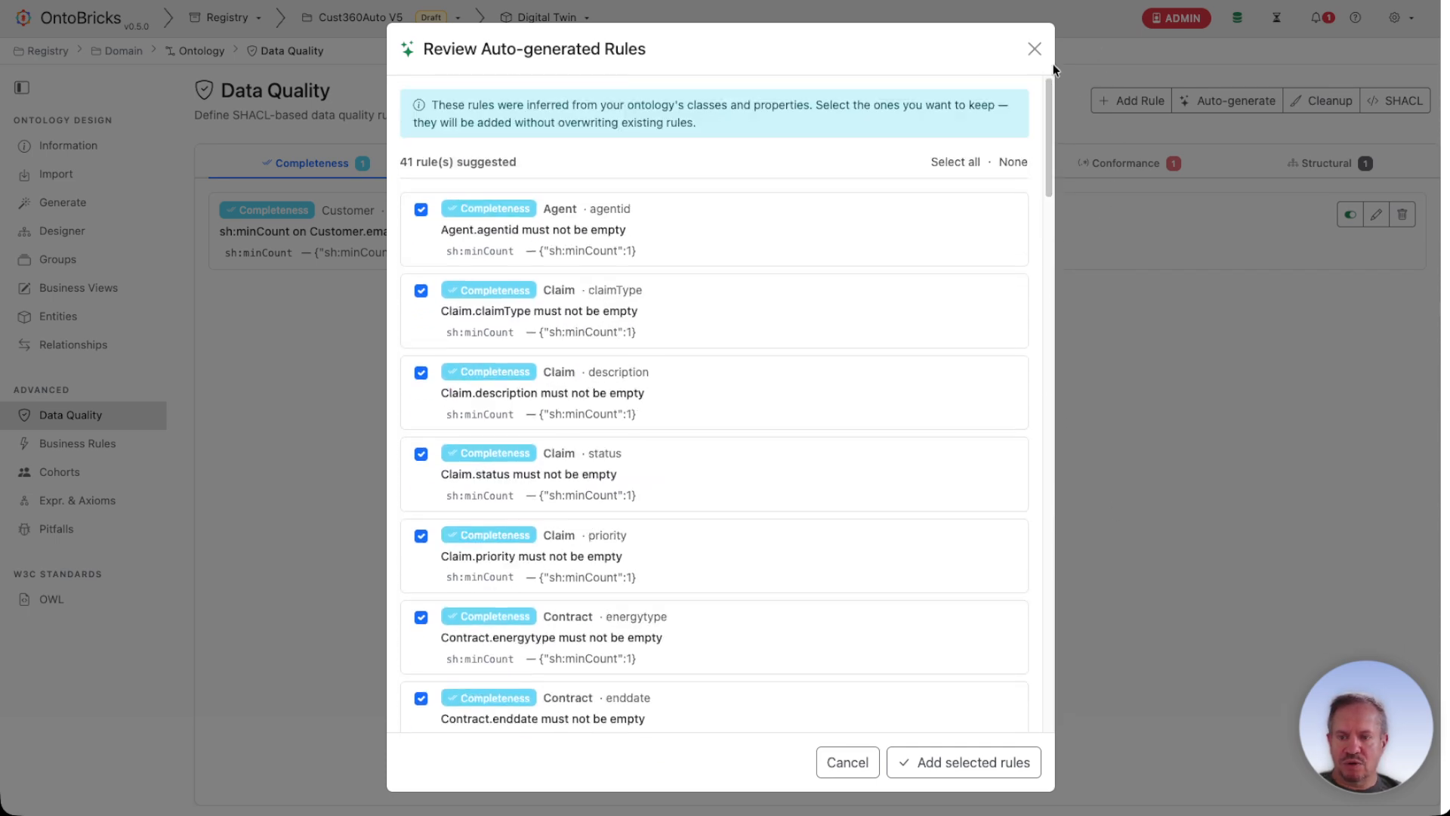
# Add only the Agent.agentid and Claim.claimType completeness rules from the auto-generated suggestions
pyautogui.click(1012, 162)
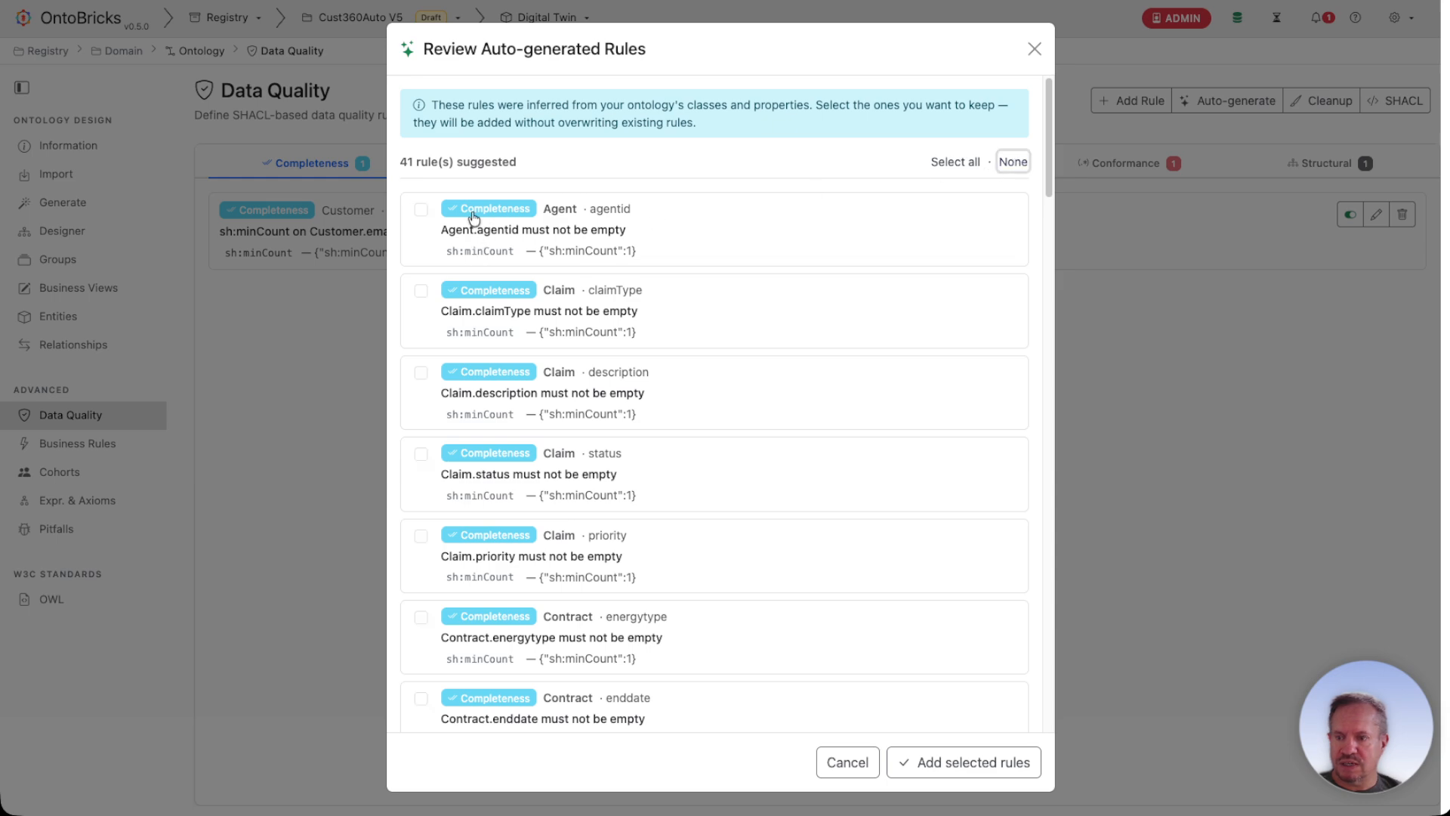
pyautogui.click(420, 209)
pyautogui.click(421, 291)
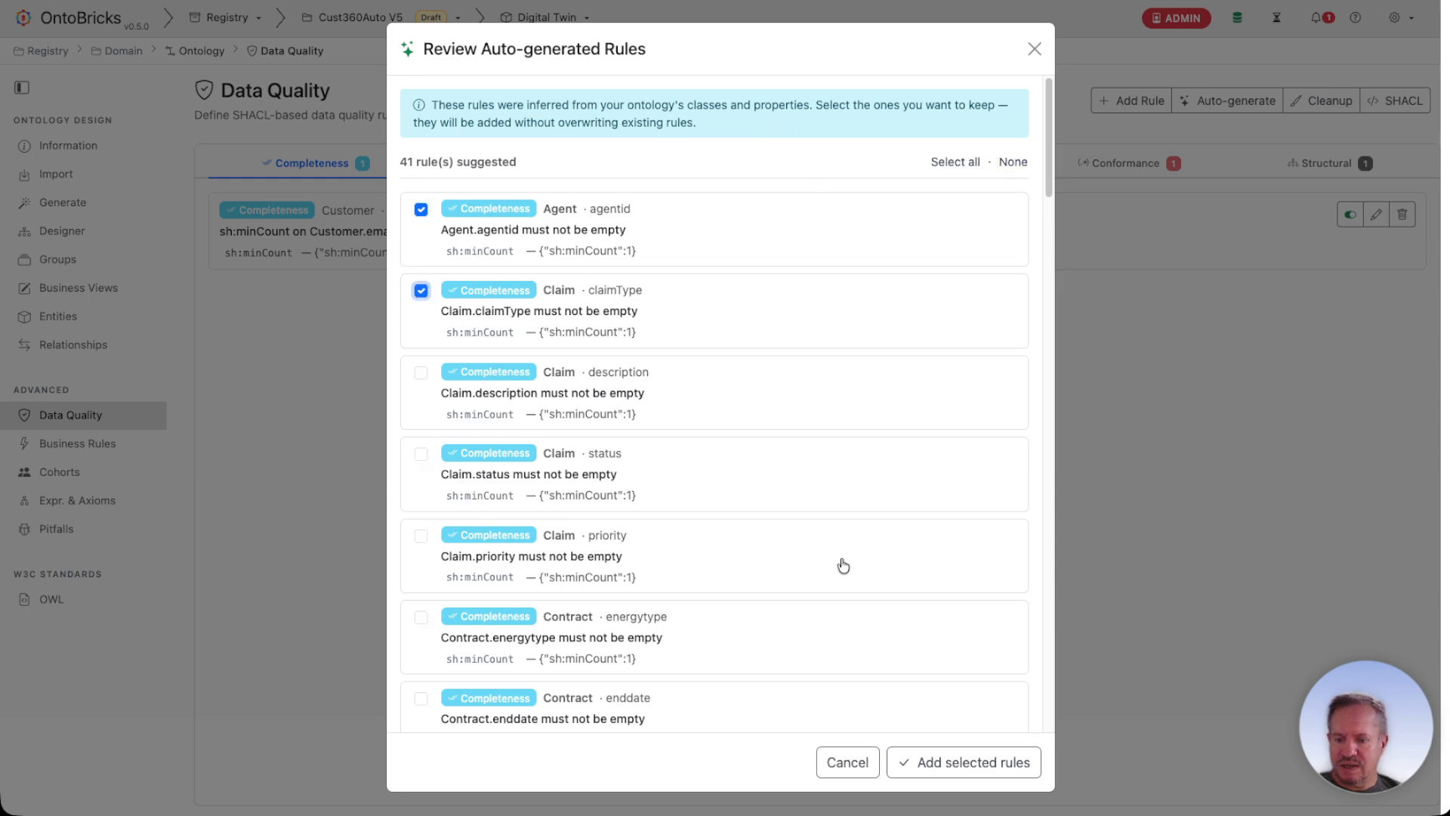
pyautogui.click(949, 766)
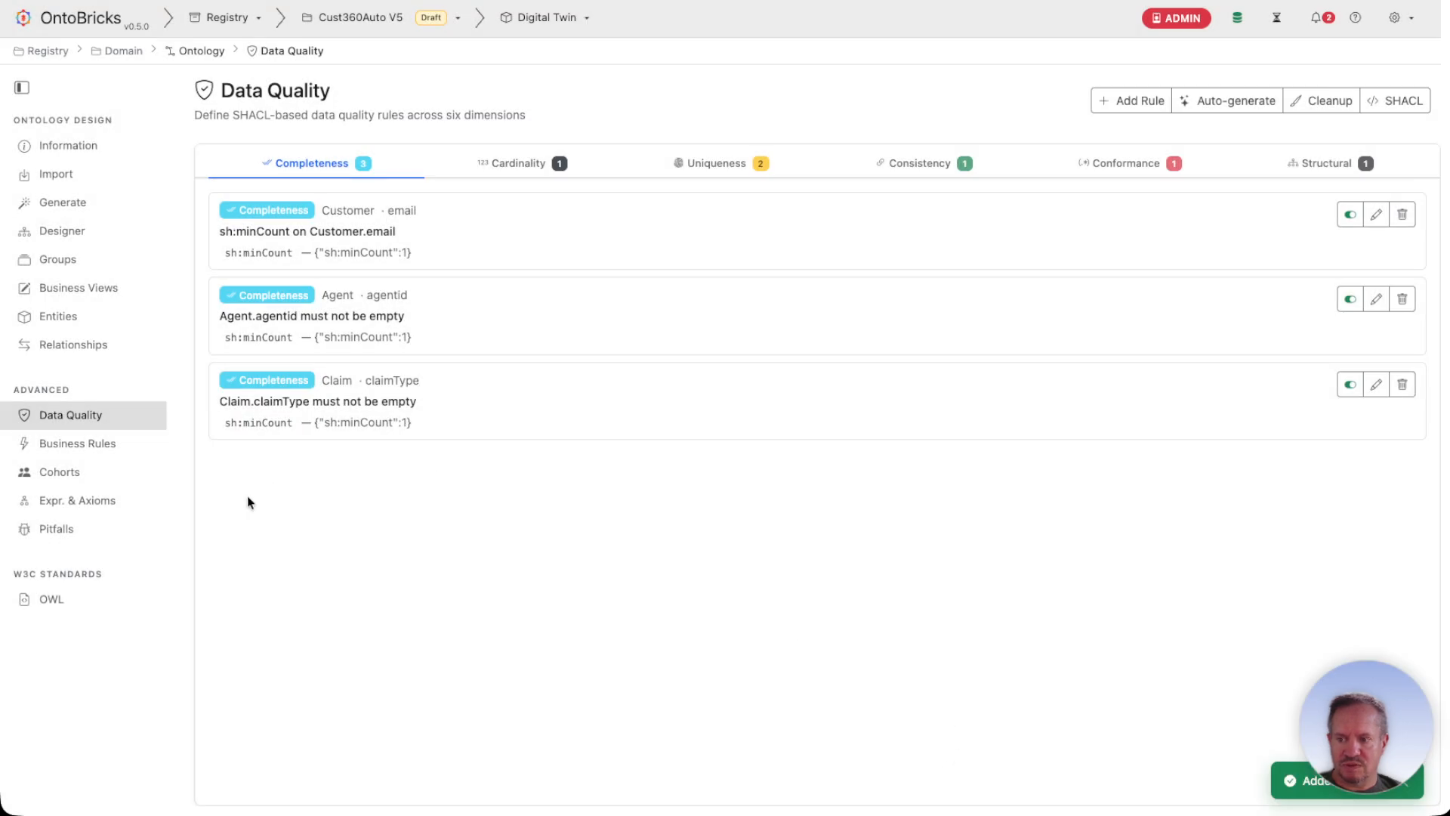
# Auto-generate business rules for the ontology, look over the suggested rules, and dismiss them without adding any
pyautogui.click(98, 450)
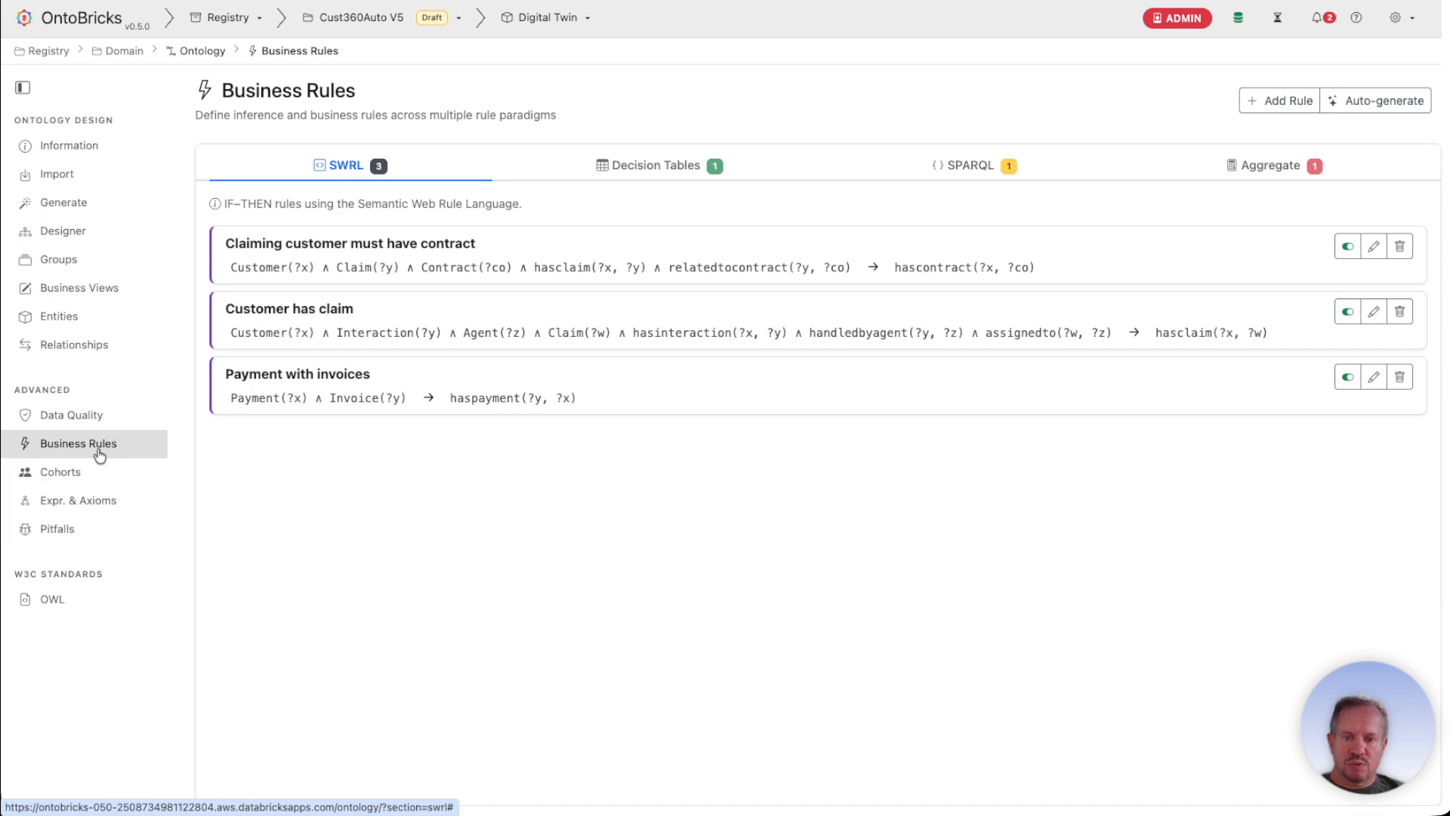
pyautogui.click(1382, 94)
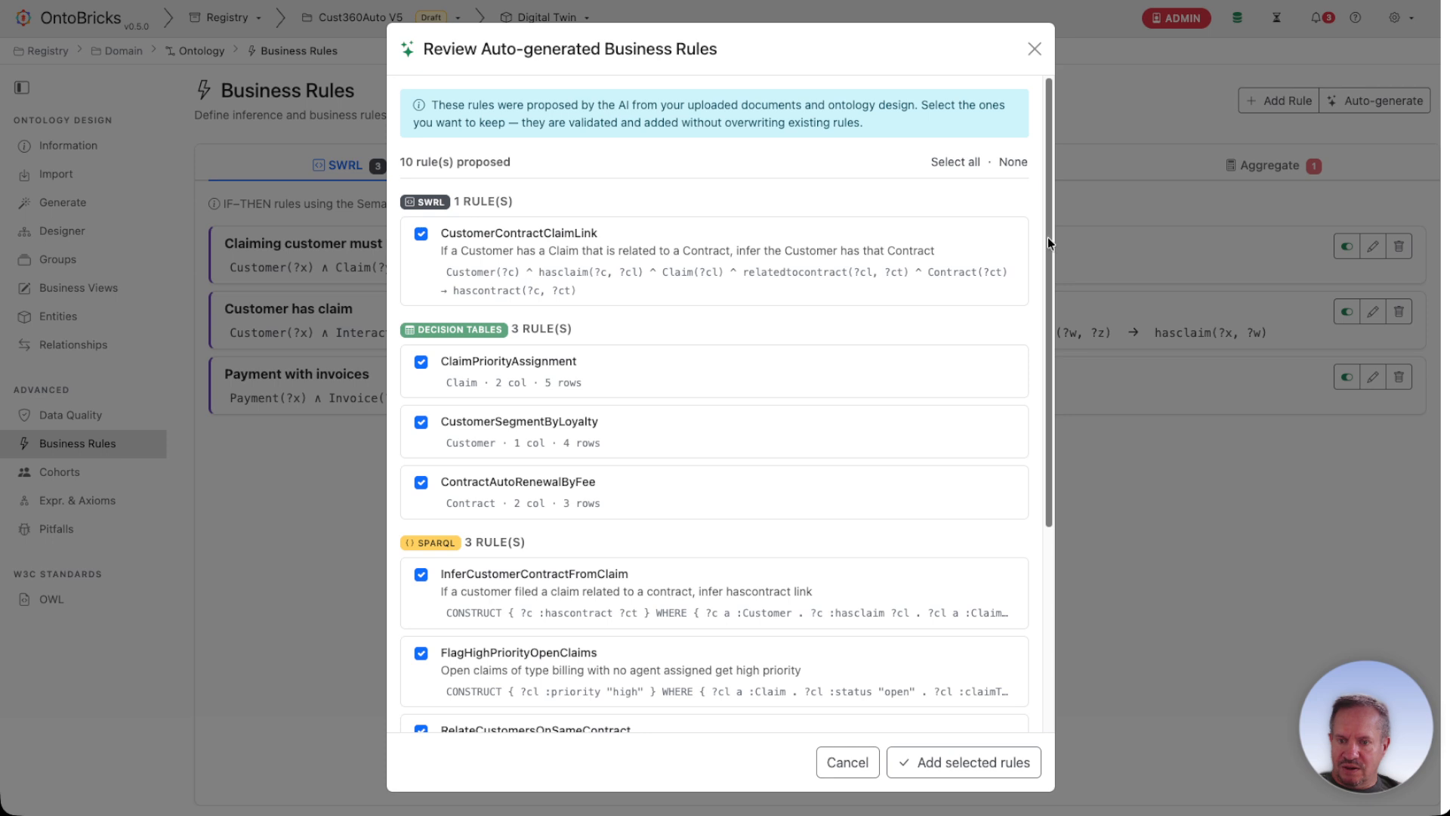
pyautogui.moveTo(1048, 237); pyautogui.dragTo(1049, 251)
pyautogui.scroll(-1, 1049, 250)
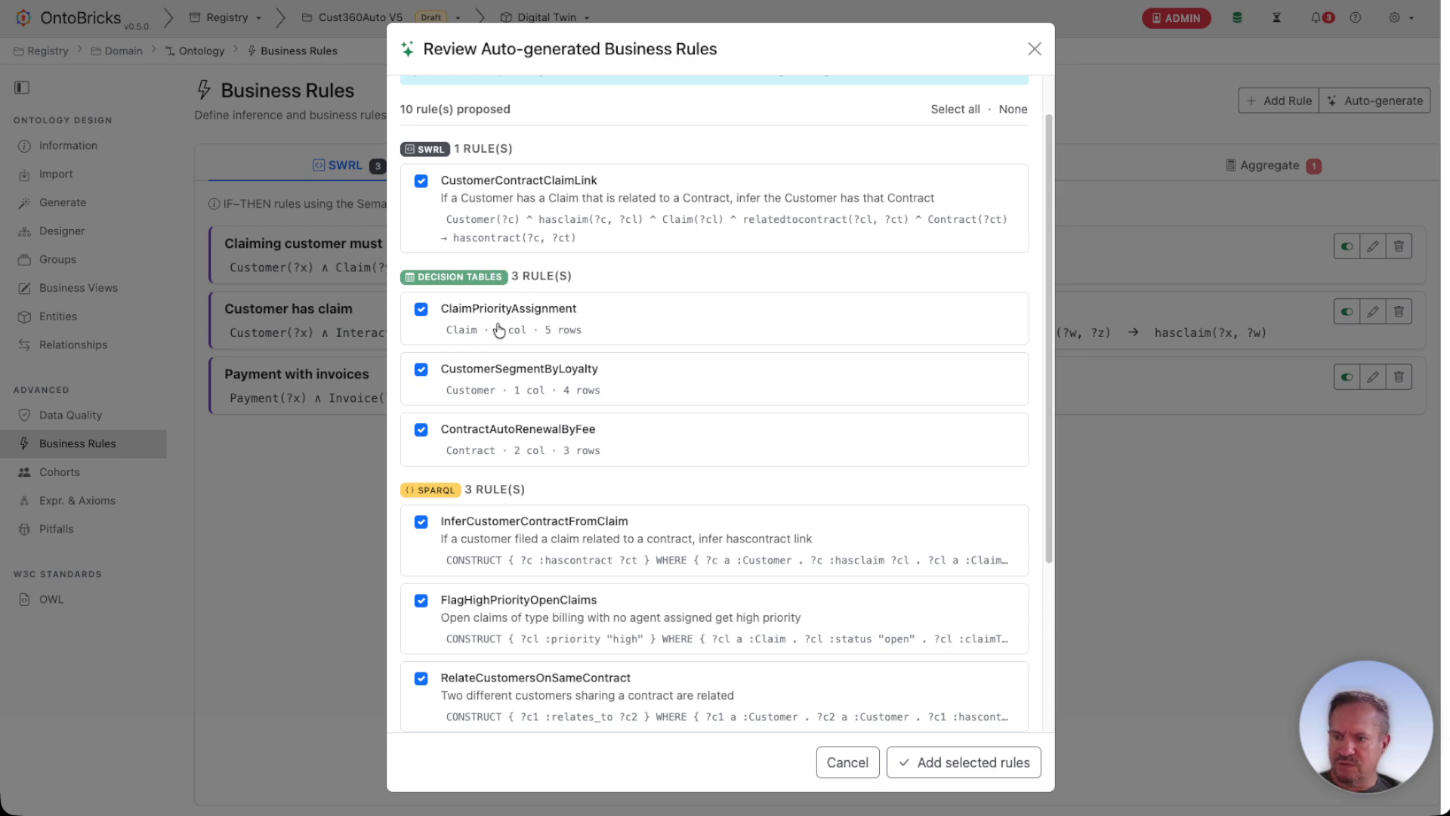
pyautogui.scroll(-5, 503, 335)
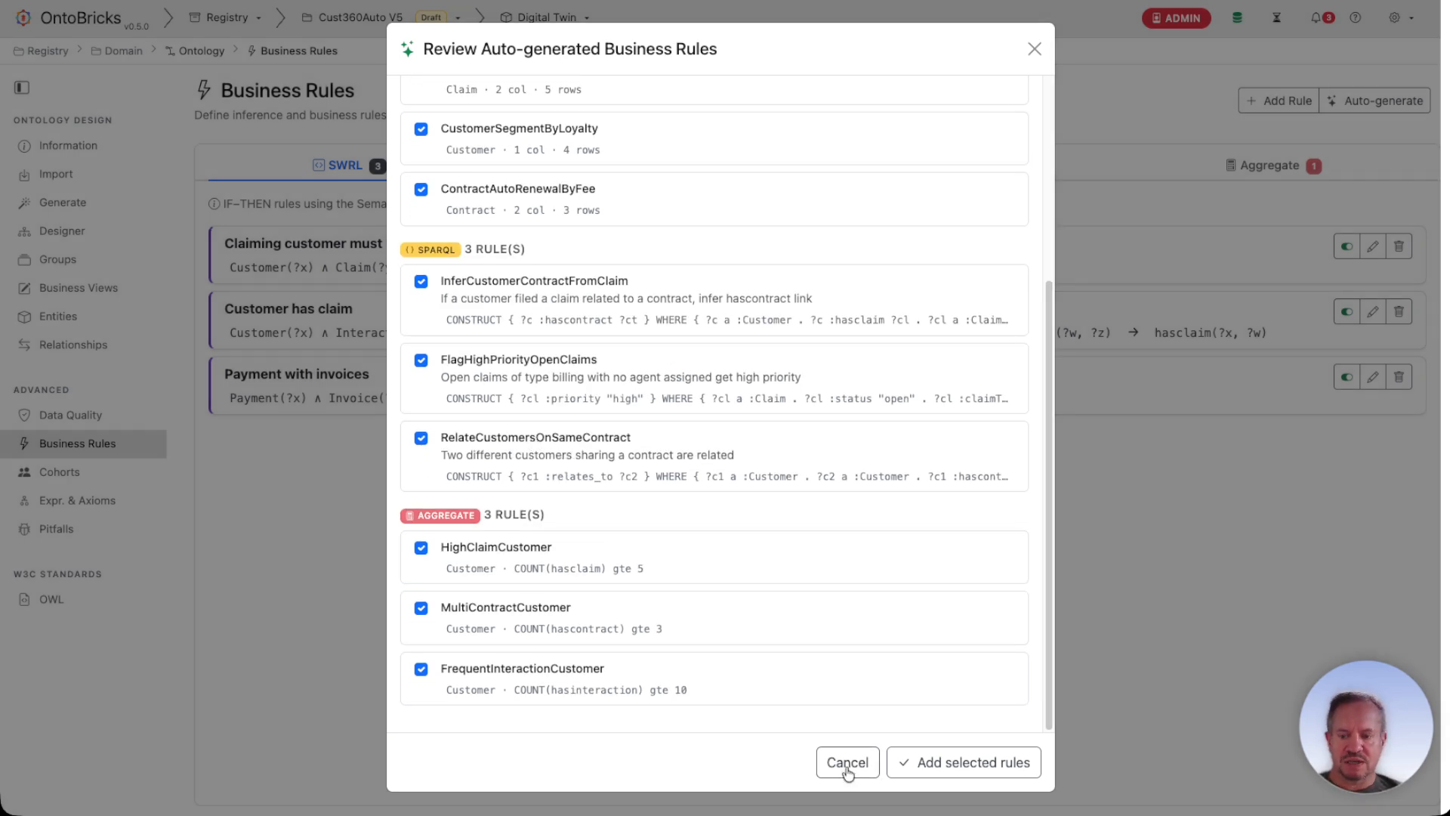
pyautogui.click(848, 766)
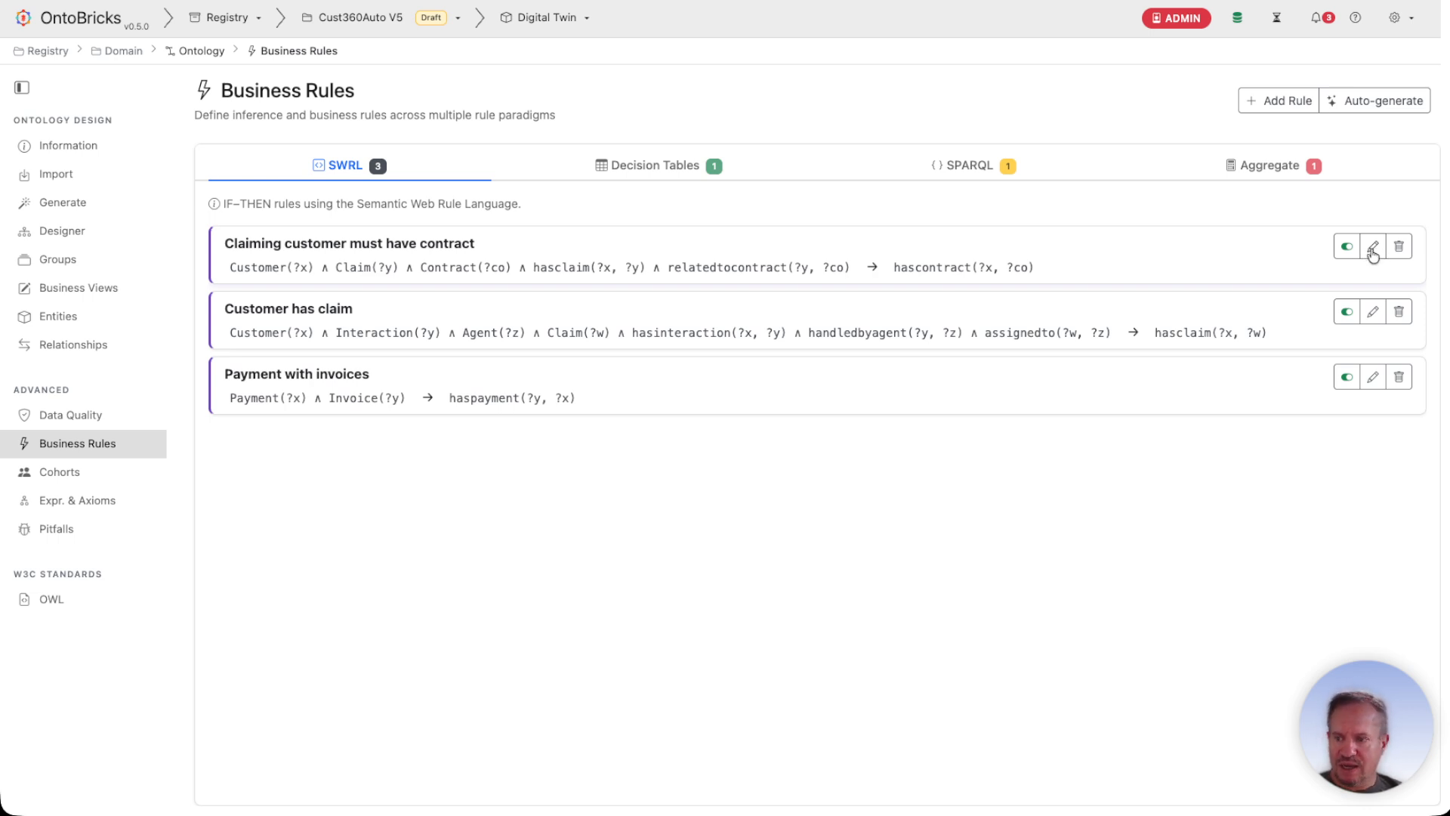
# Try an attribute condition with Customer, city and the = operator in the "Claiming customer must have contract" SWRL rule, and close it unsaved
pyautogui.click(1372, 249)
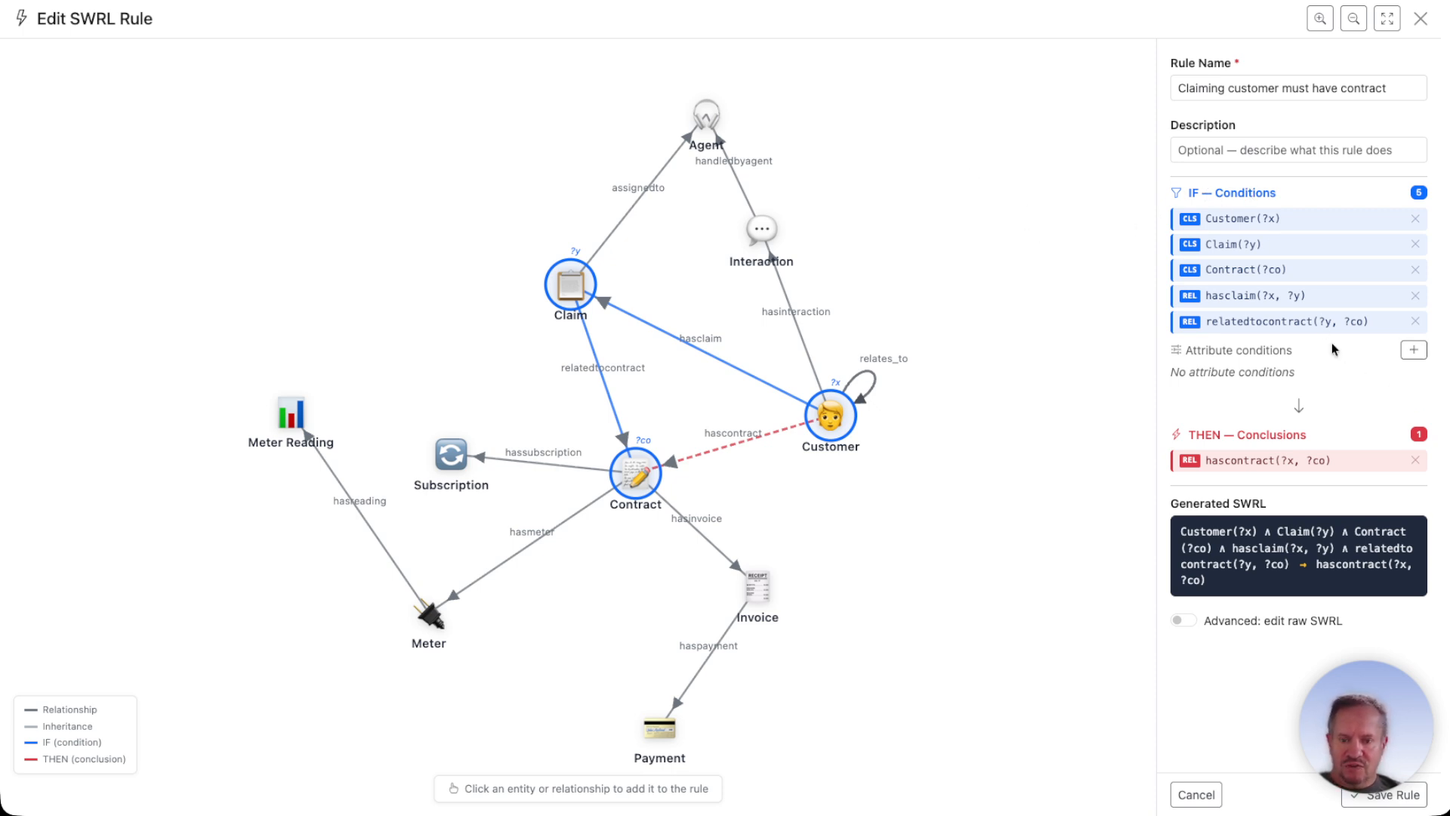
pyautogui.click(1414, 351)
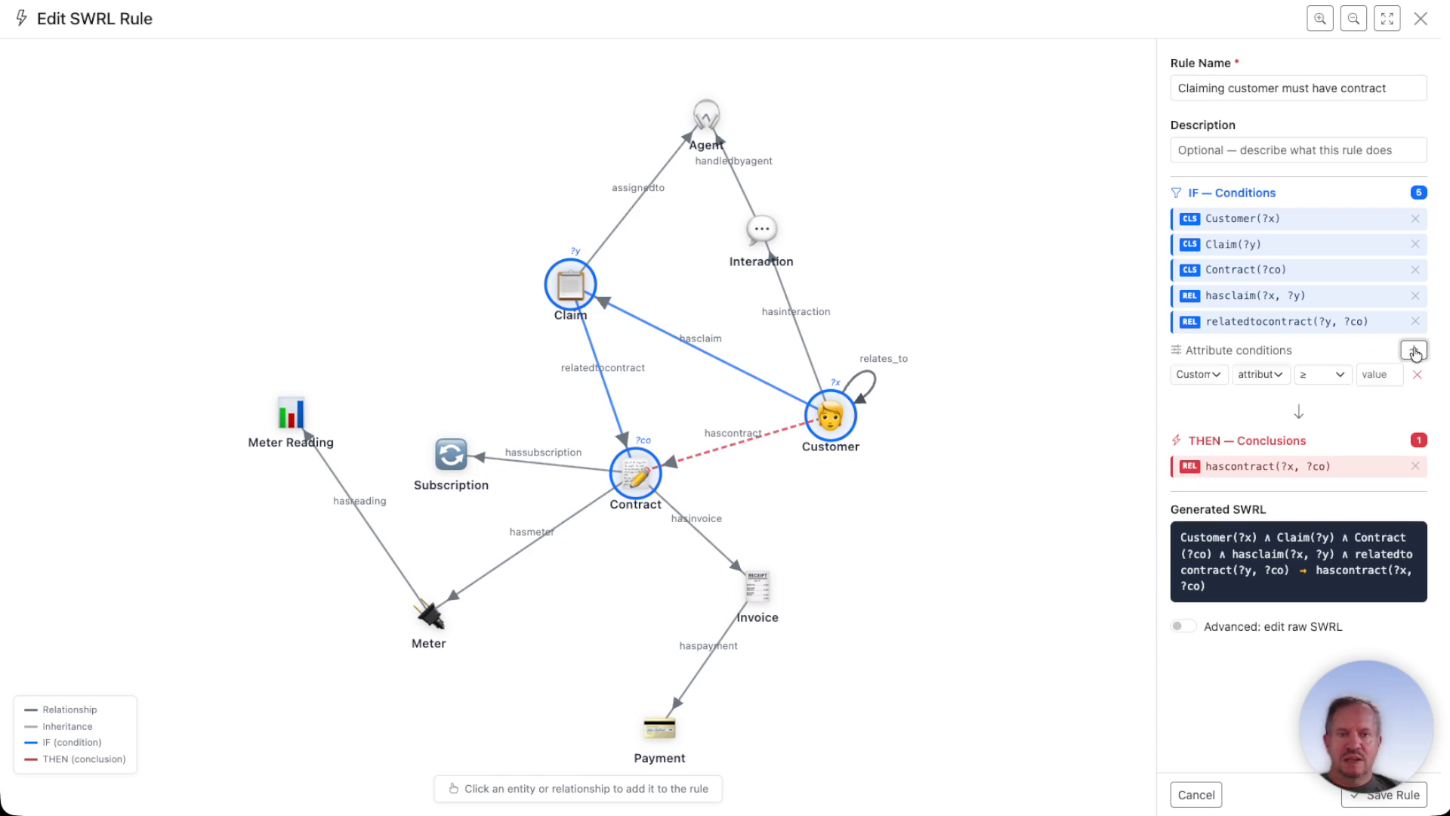
pyautogui.click(1199, 374)
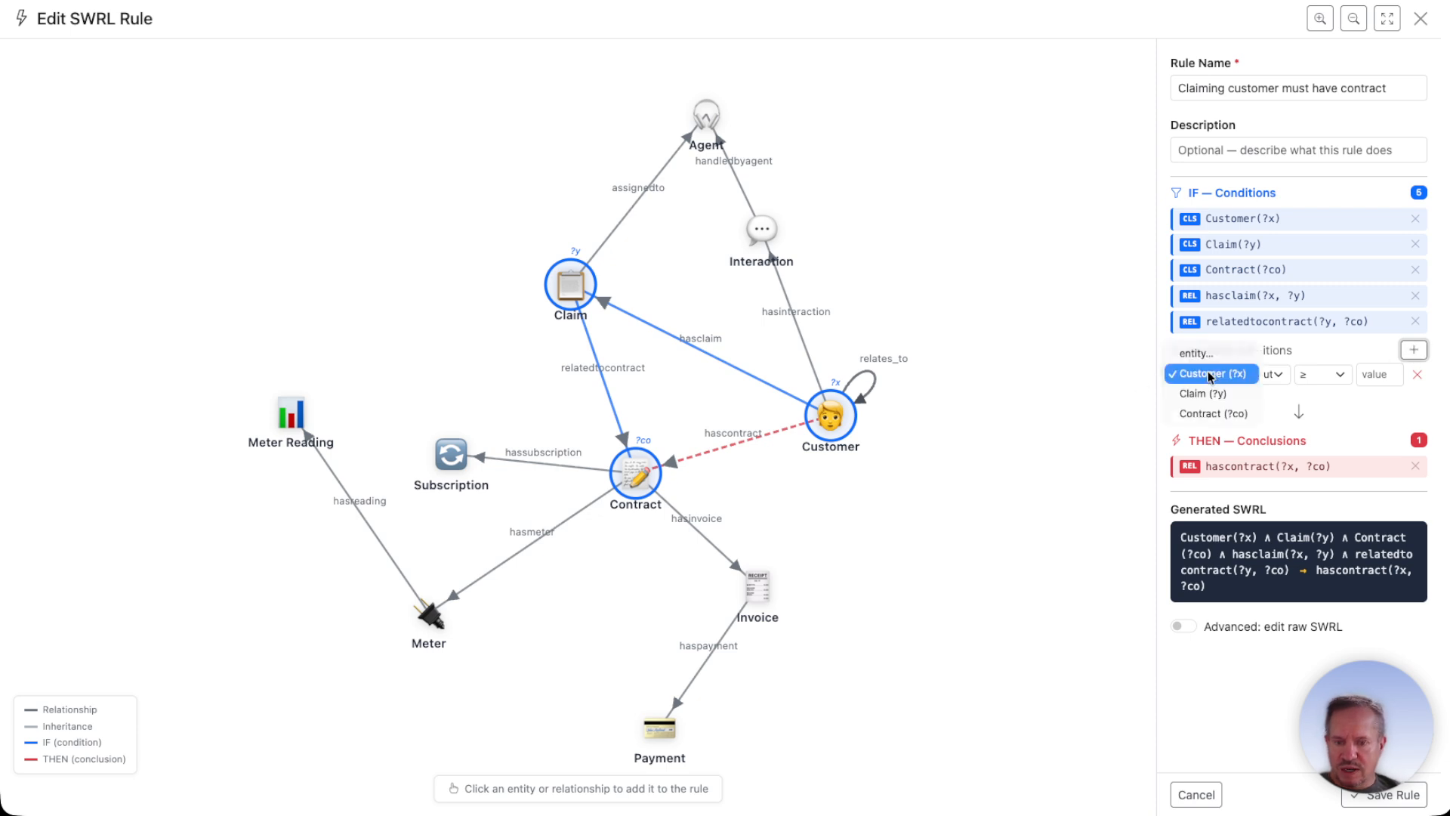
pyautogui.click(1277, 384)
pyautogui.click(1264, 378)
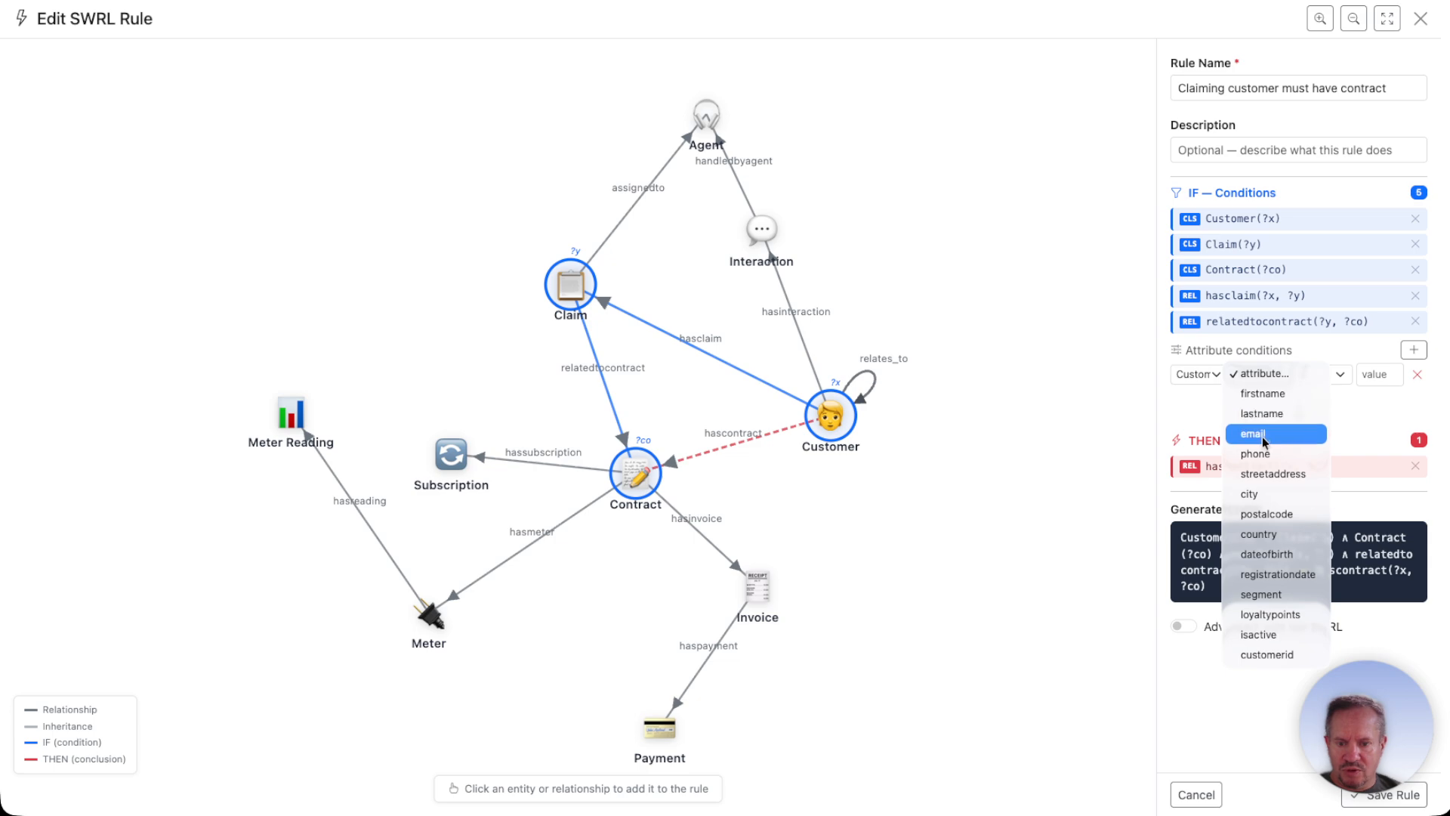
pyautogui.click(1270, 496)
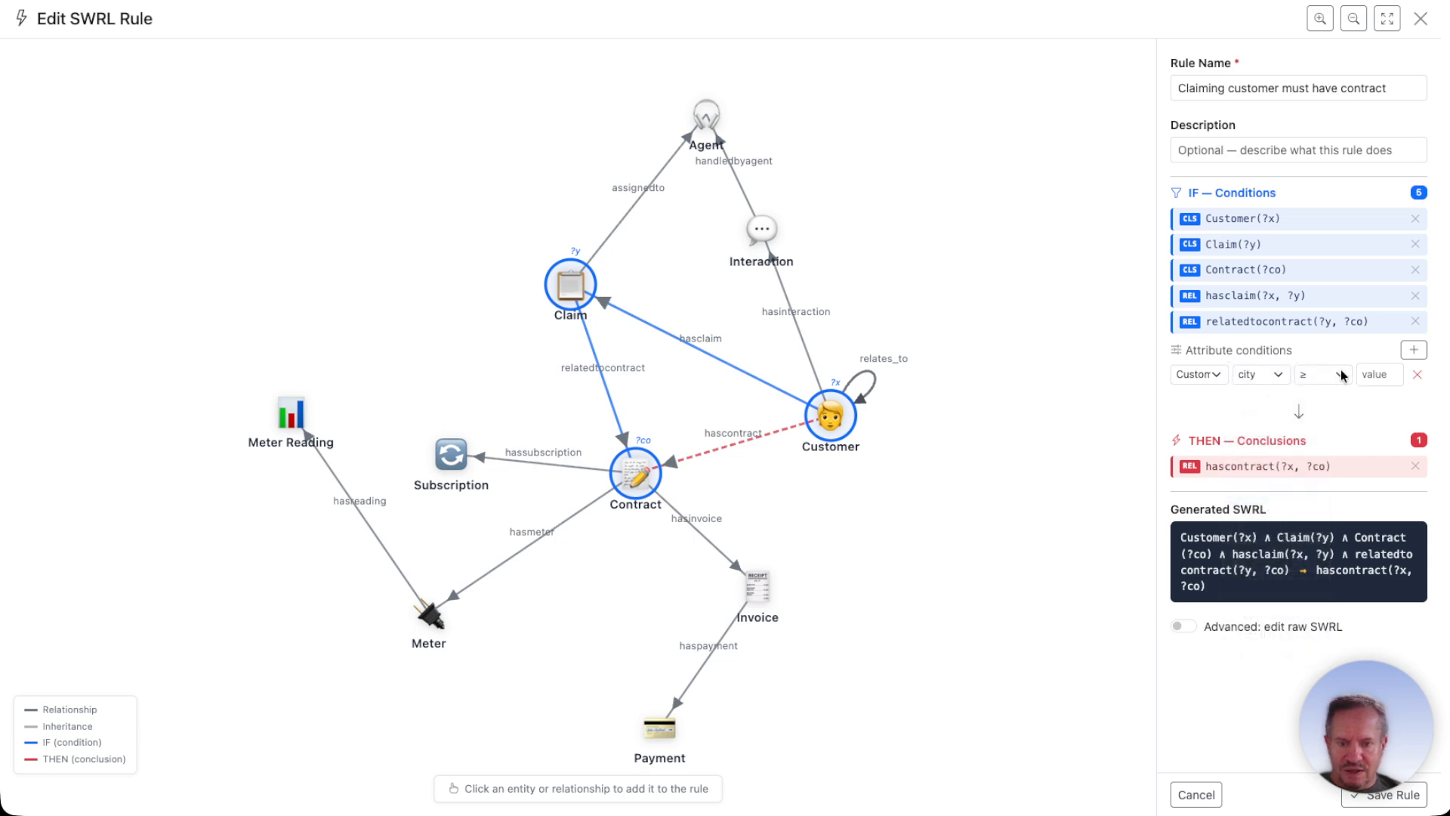
pyautogui.click(1333, 374)
pyautogui.click(1313, 425)
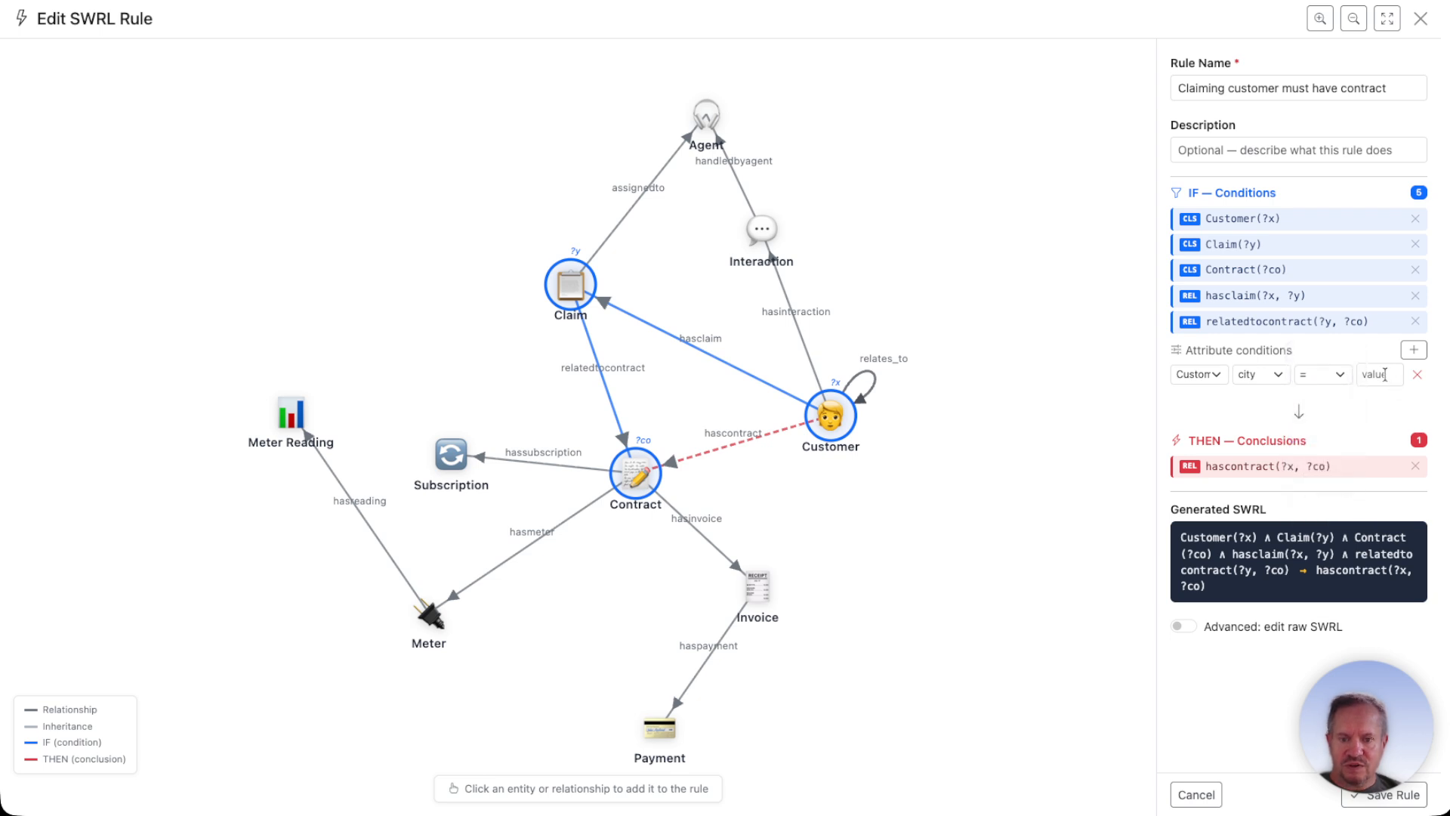
pyautogui.click(1384, 374)
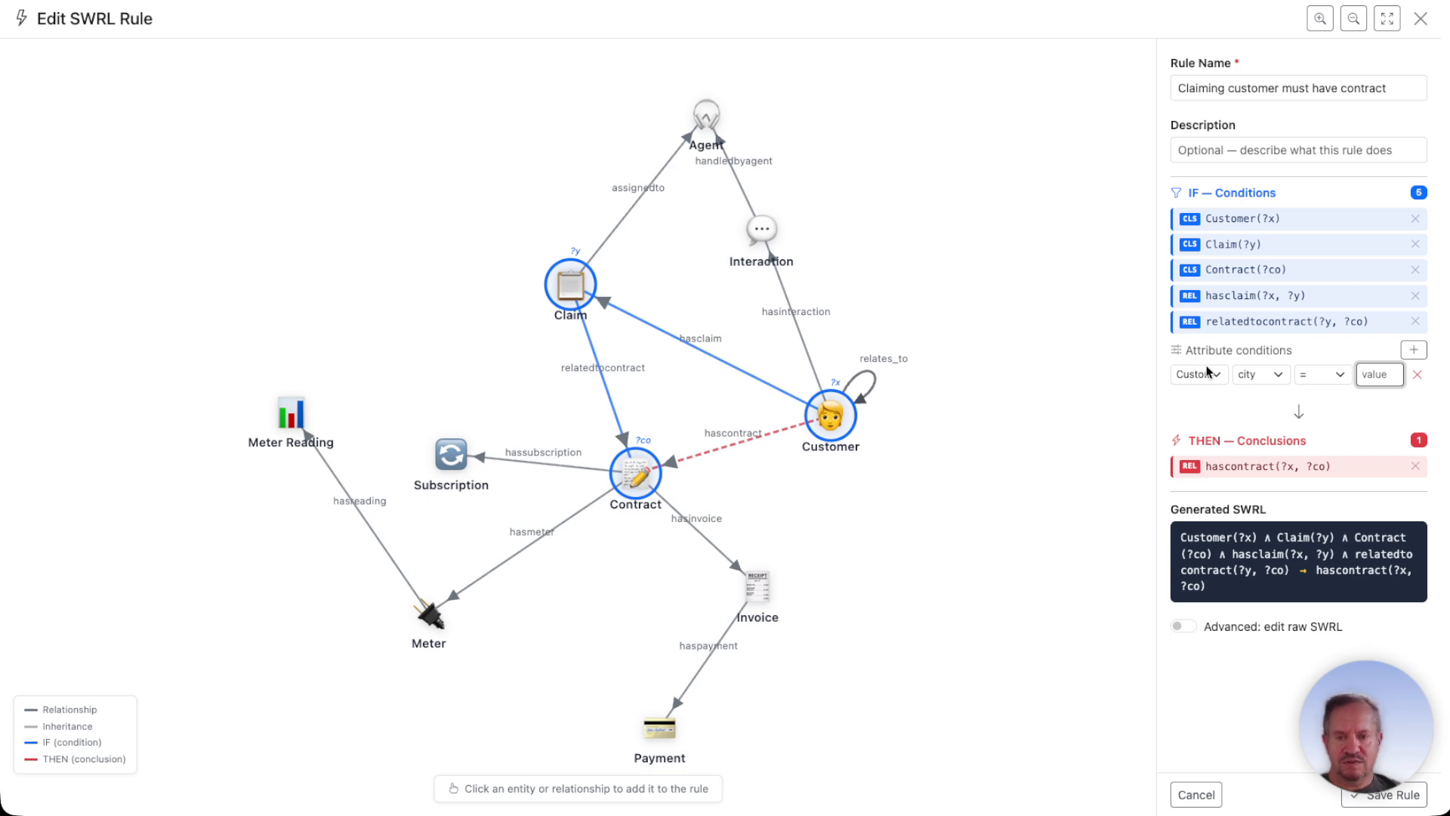
pyautogui.click(1421, 21)
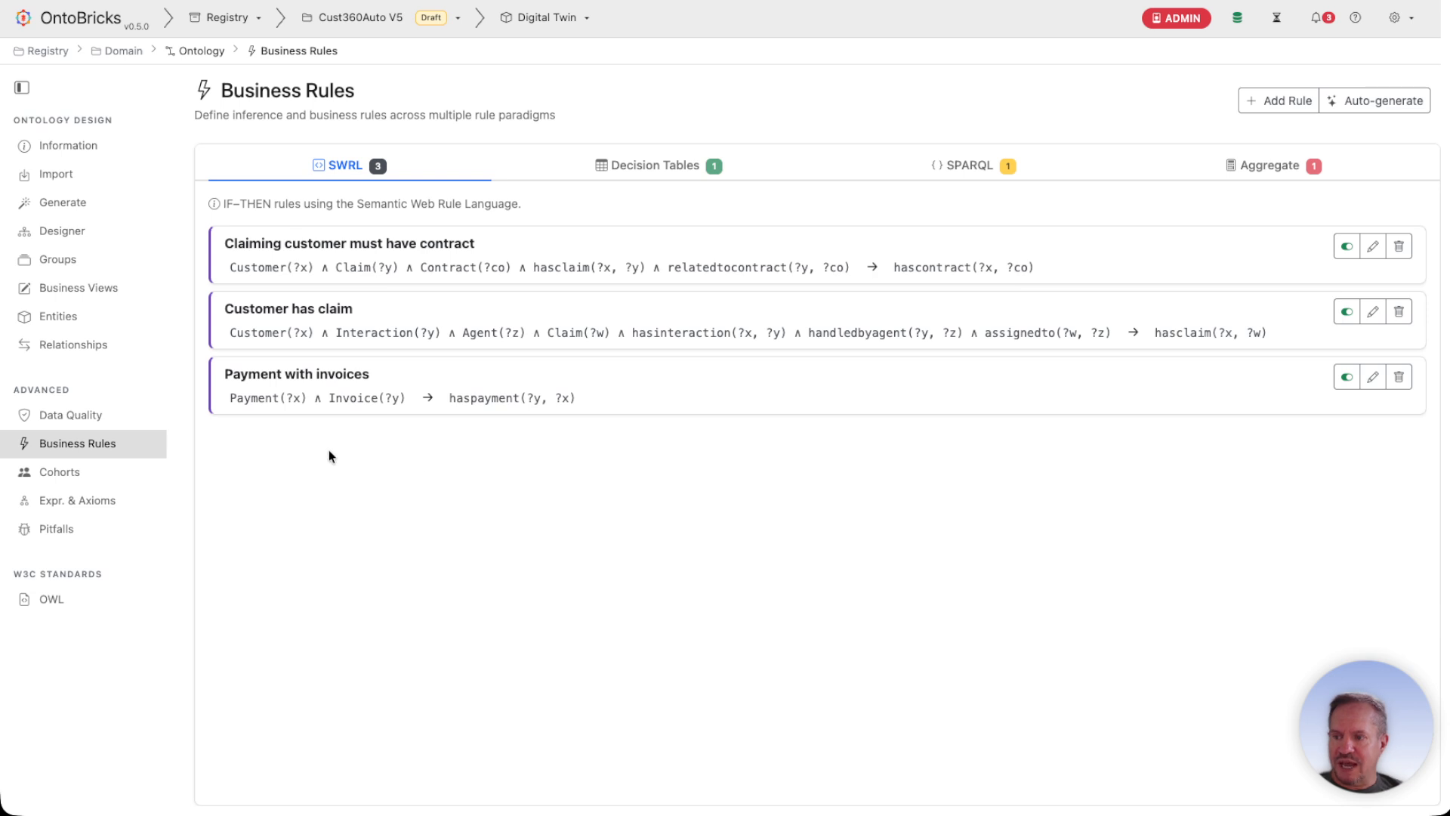
# View the ontology designer and the data sources for ontology generation
pyautogui.click(89, 232)
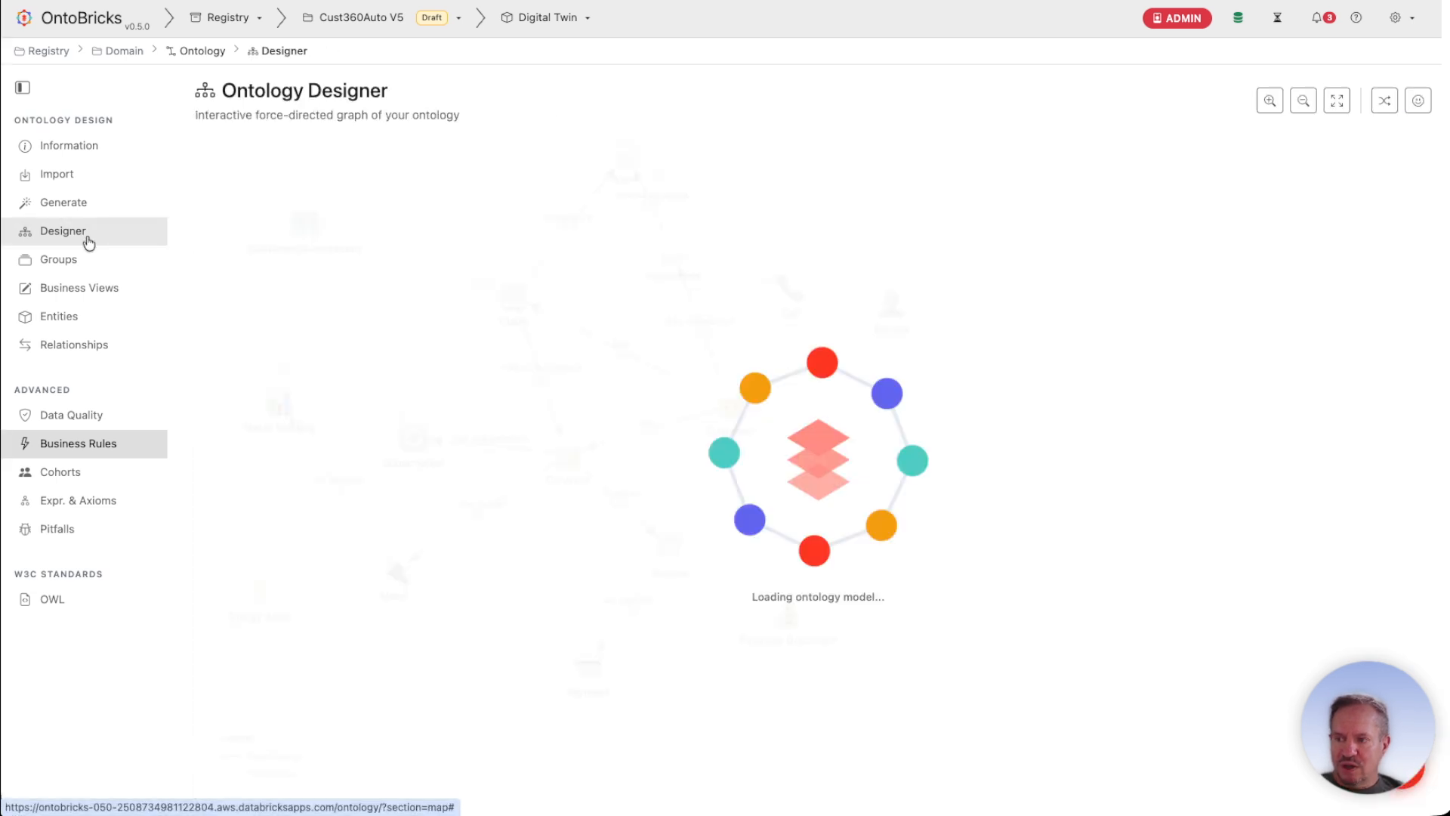
pyautogui.click(96, 199)
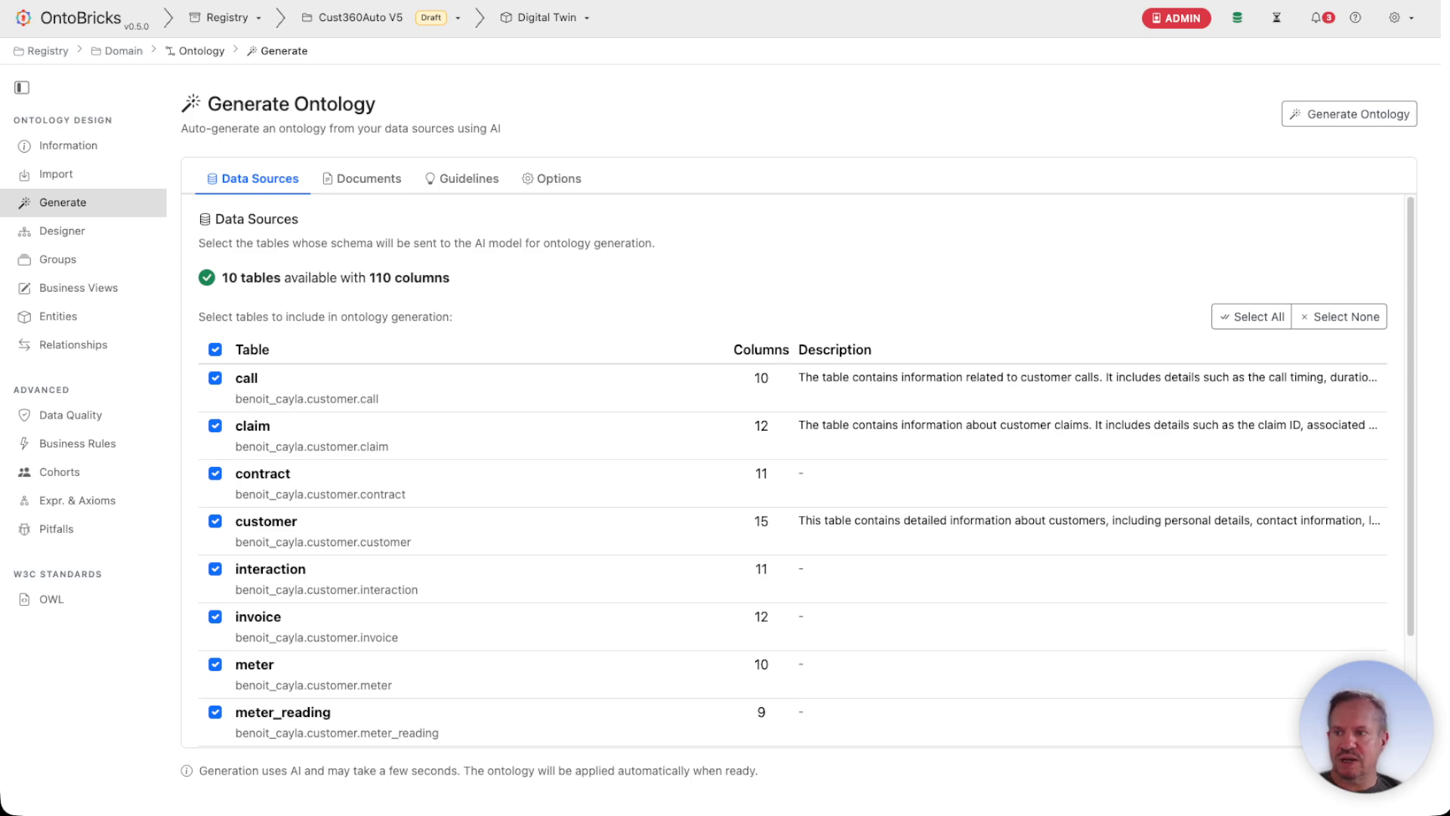
# Switch to the ontobricks GitHub repository and view its discussions and open issues
pyautogui.click(325, 0)
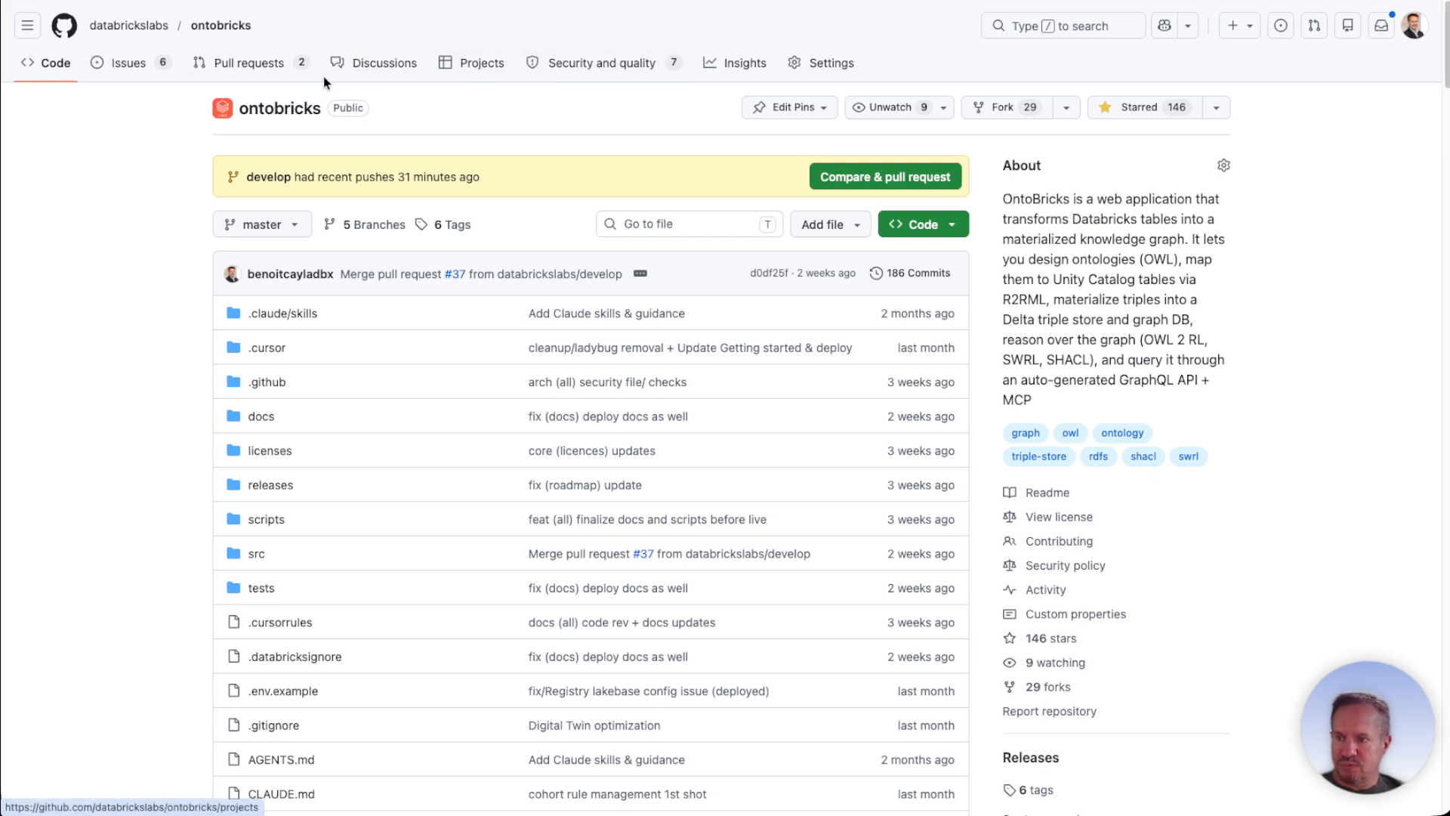
pyautogui.click(408, 67)
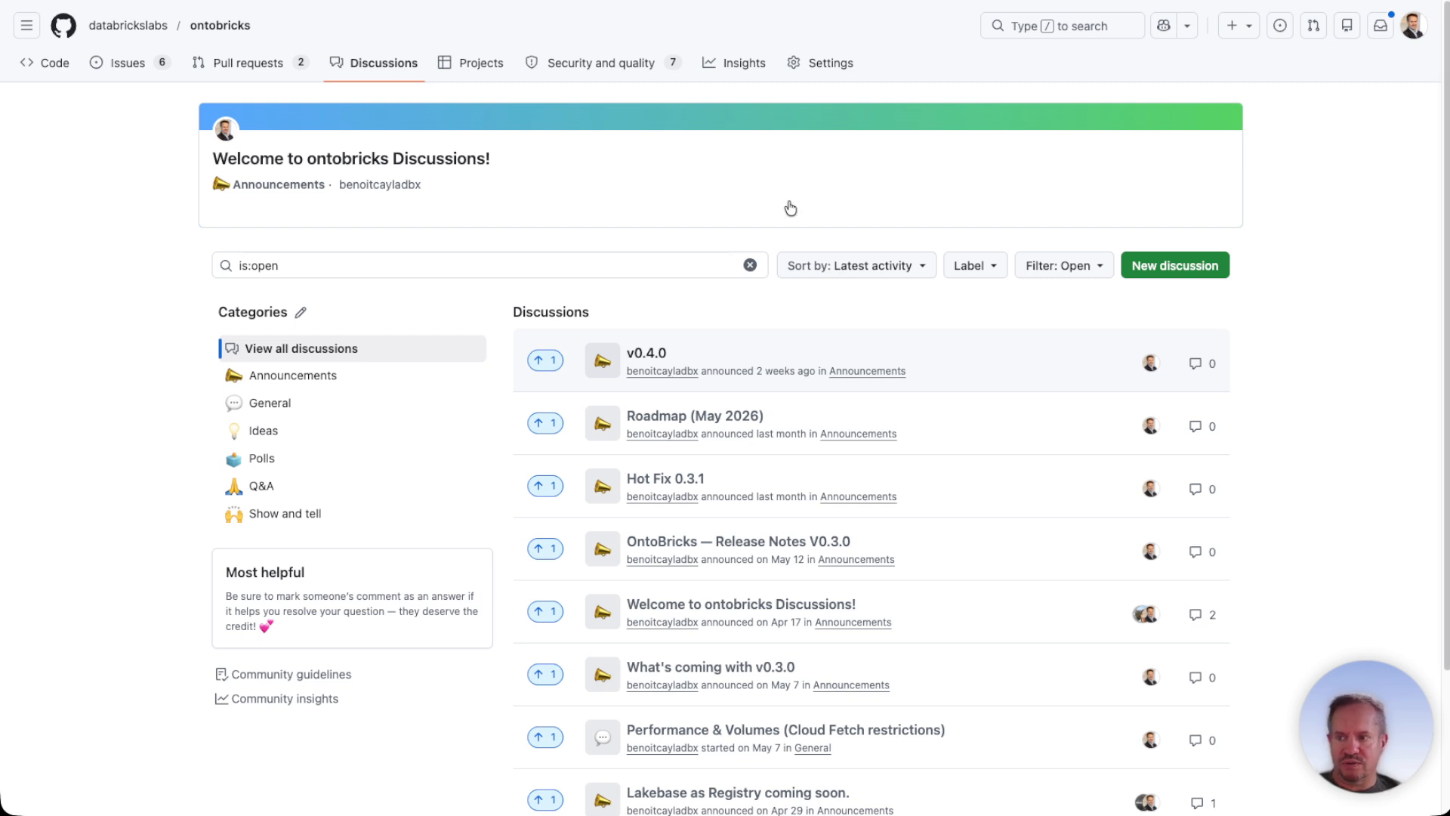
pyautogui.click(123, 73)
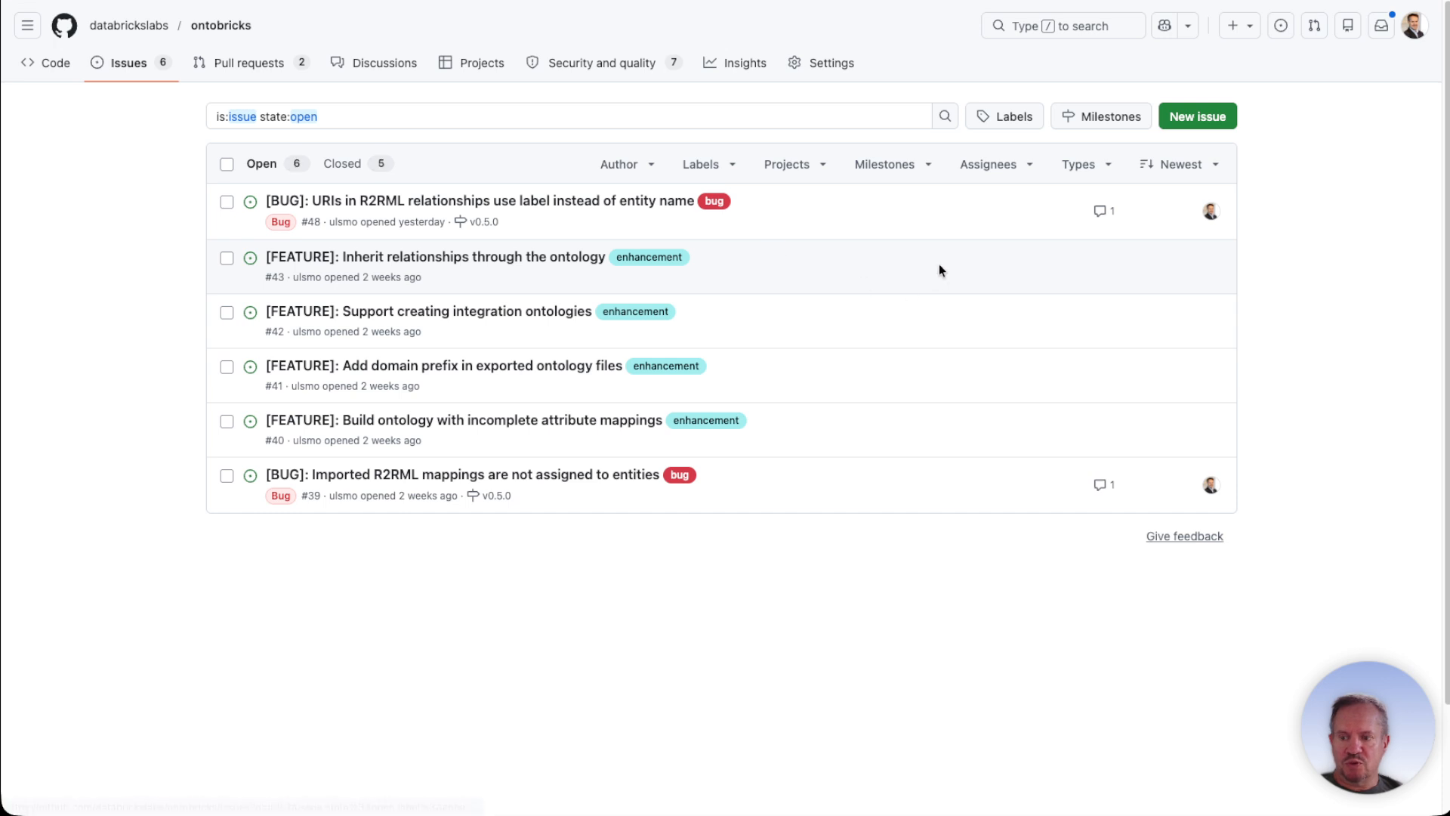